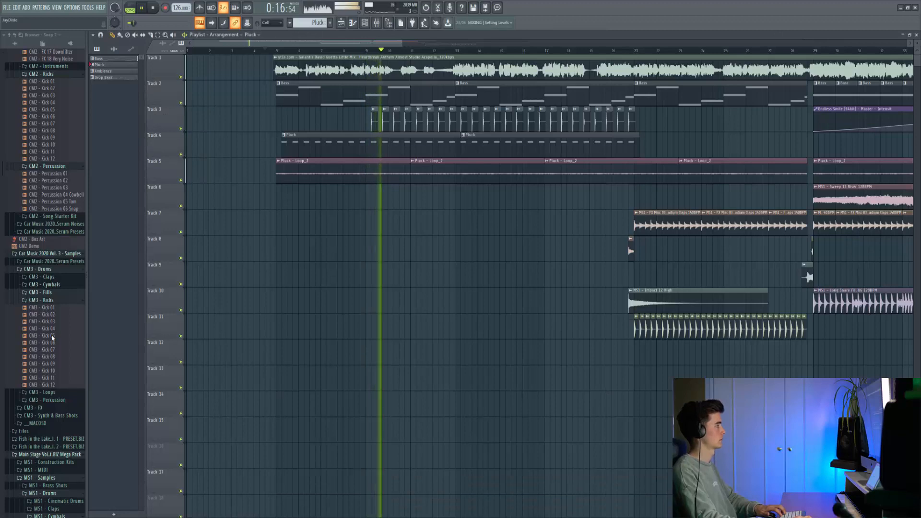
Step: Stop playback and add the CM2 - FX 04 Vocal Reverse sample from the CM2 - FX folder to Track 12
{"action": "scroll", "coordinate": [52, 338], "scroll_direction": "down", "scroll_amount": 2}
{"action": "scroll", "coordinate": [52, 337], "scroll_direction": "down", "scroll_amount": 3}
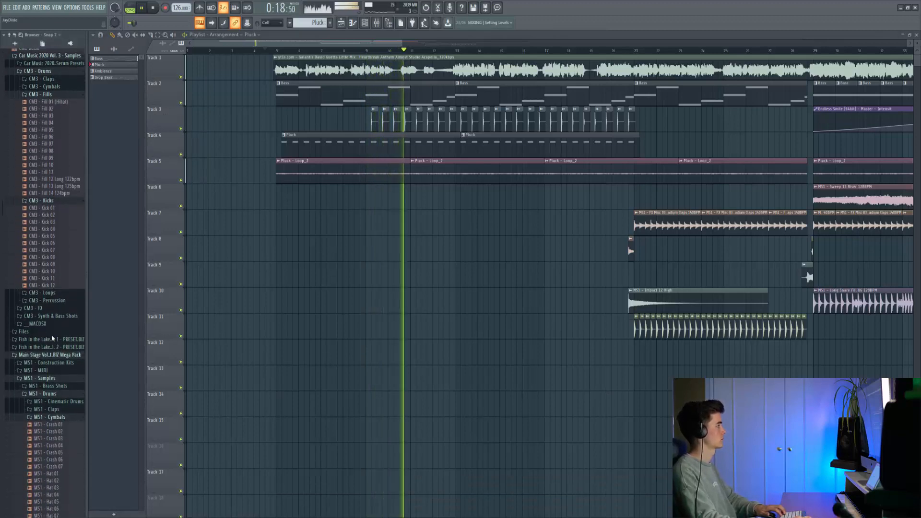
{"action": "key", "text": "space"}
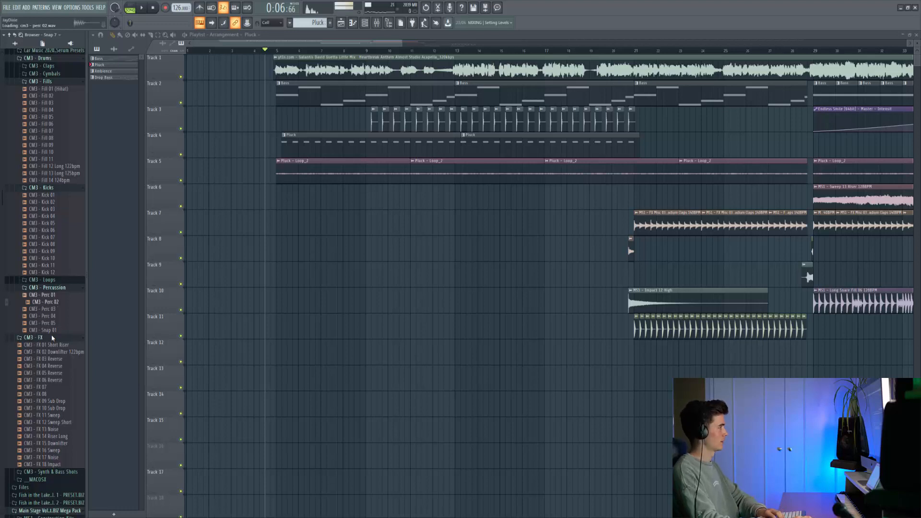
{"action": "scroll", "coordinate": [52, 337], "scroll_direction": "up", "scroll_amount": 4}
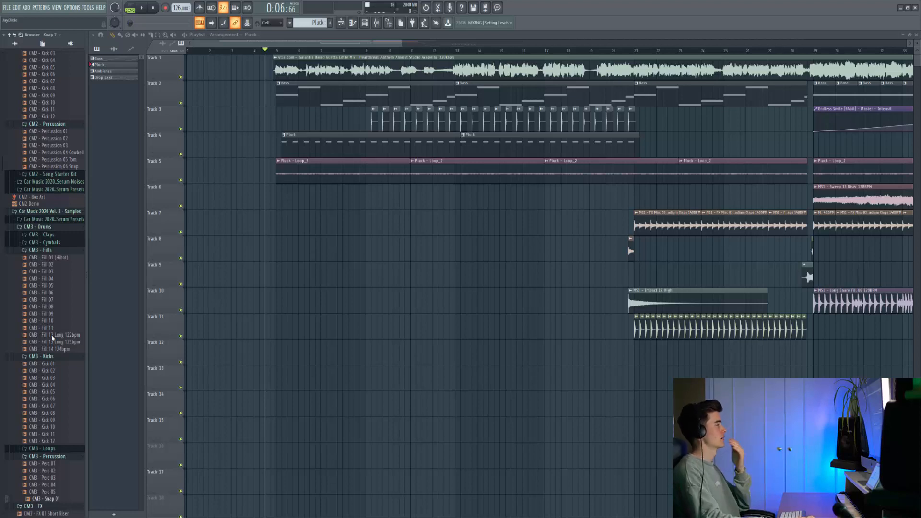
{"action": "scroll", "coordinate": [52, 337], "scroll_direction": "up", "scroll_amount": 9}
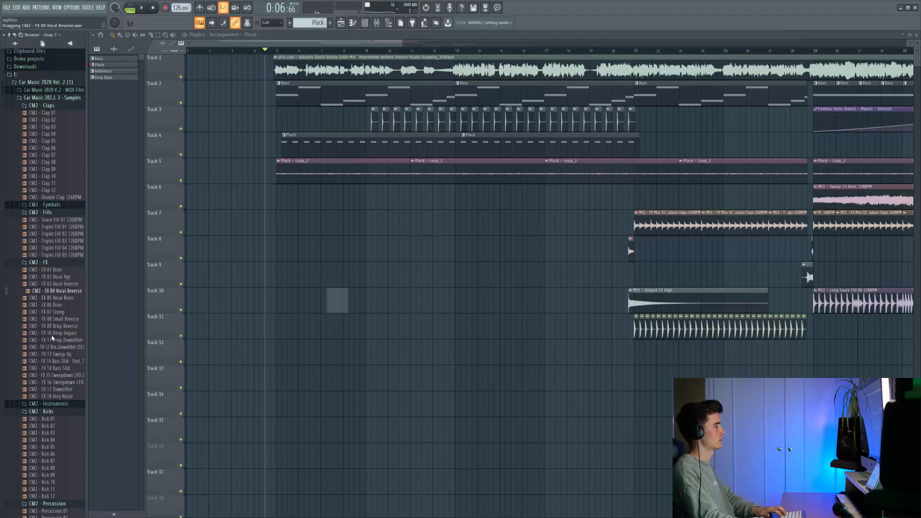
{"action": "left_click_drag", "start_coordinate": [337, 301], "coordinate": [504, 275]}
Step: Move the Vocal Reverse clip on Track 12 to start at bar 36, under the drum fill, and play the transition
{"action": "scroll", "coordinate": [504, 275], "scroll_direction": "down", "scroll_amount": 3}
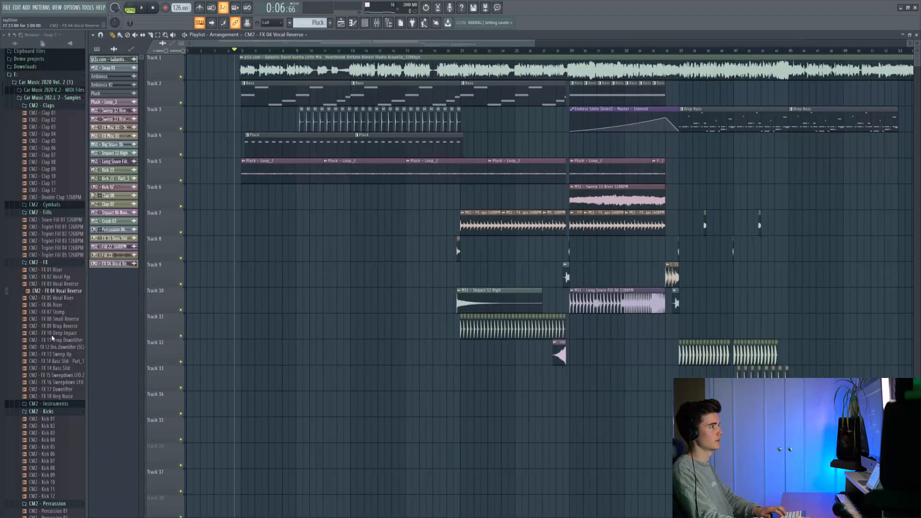
{"action": "scroll", "coordinate": [668, 355], "scroll_direction": "up", "scroll_amount": 5}
{"action": "left_click_drag", "start_coordinate": [667, 355], "coordinate": [645, 355]}
{"action": "double_click", "coordinate": [650, 355]}
{"action": "left_click", "coordinate": [347, 127]}
{"action": "double_click", "coordinate": [645, 355]}
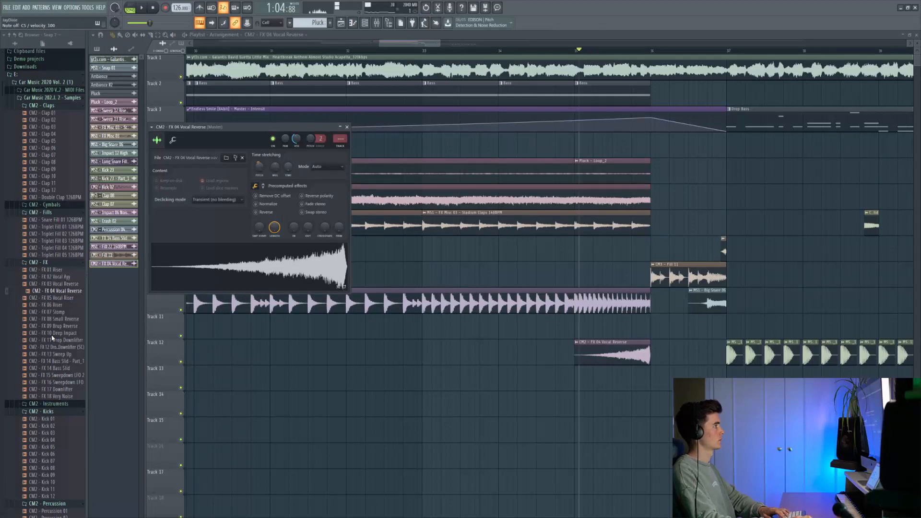
{"action": "key", "text": "space"}
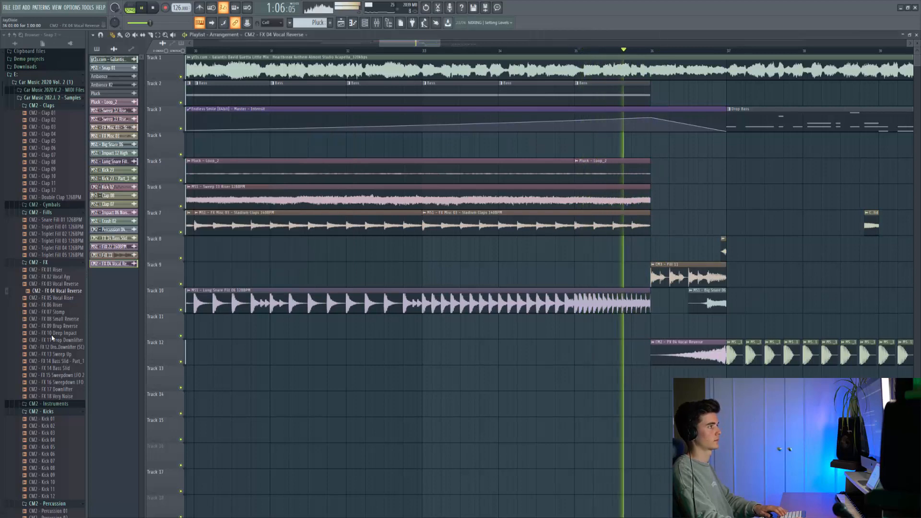
{"action": "key", "text": "space"}
{"action": "key", "text": "space"}
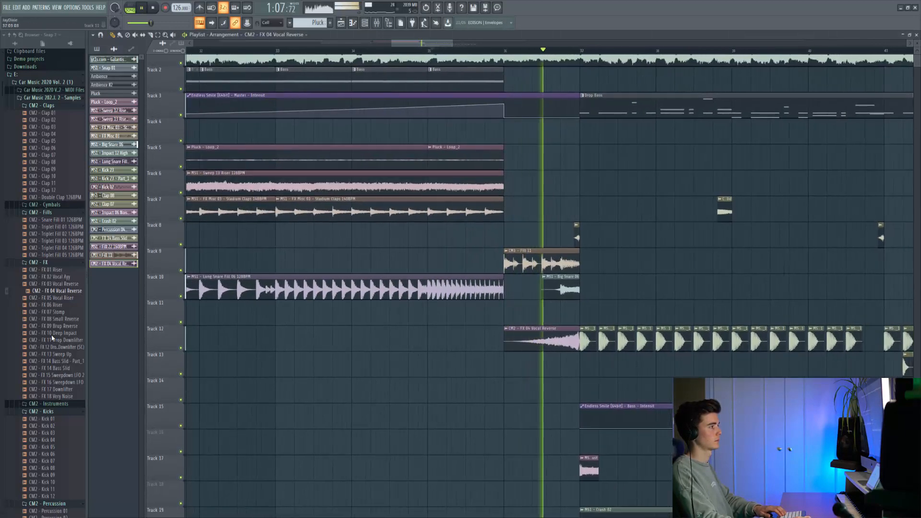
Step: Cut the last beat off the Vocal Reverse clip on Track 12, leaving a gap before the drop at bar 37
{"action": "double_click", "coordinate": [517, 339]}
{"action": "key", "text": "space"}
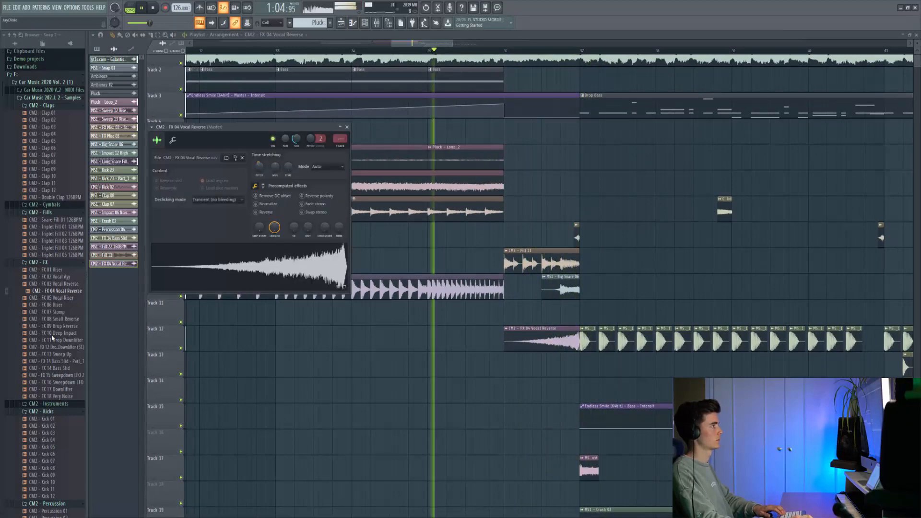
{"action": "scroll", "coordinate": [575, 287], "scroll_direction": "up", "scroll_amount": 5}
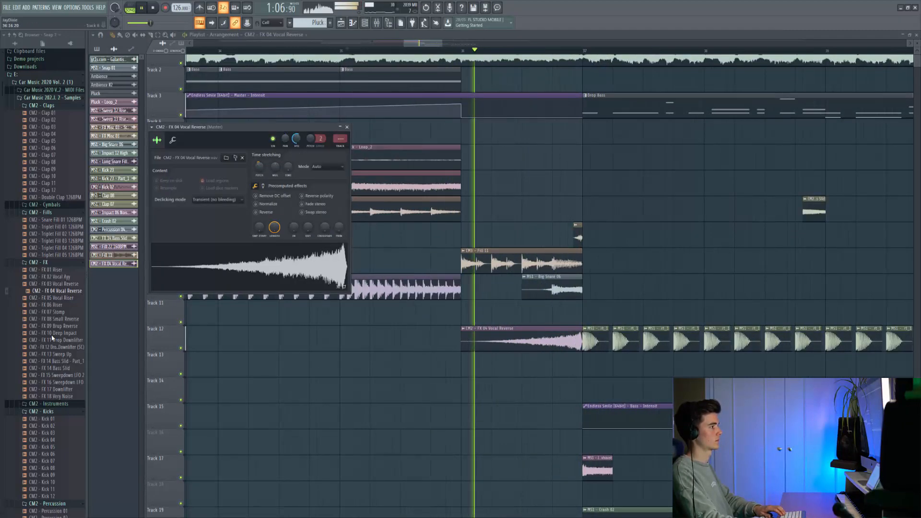
{"action": "key", "text": "Escape"}
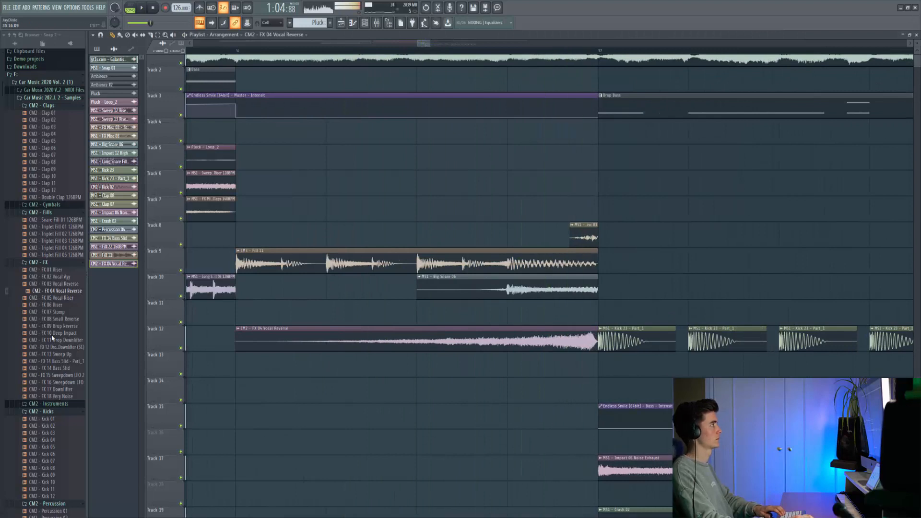
{"action": "right_click", "coordinate": [507, 338]}
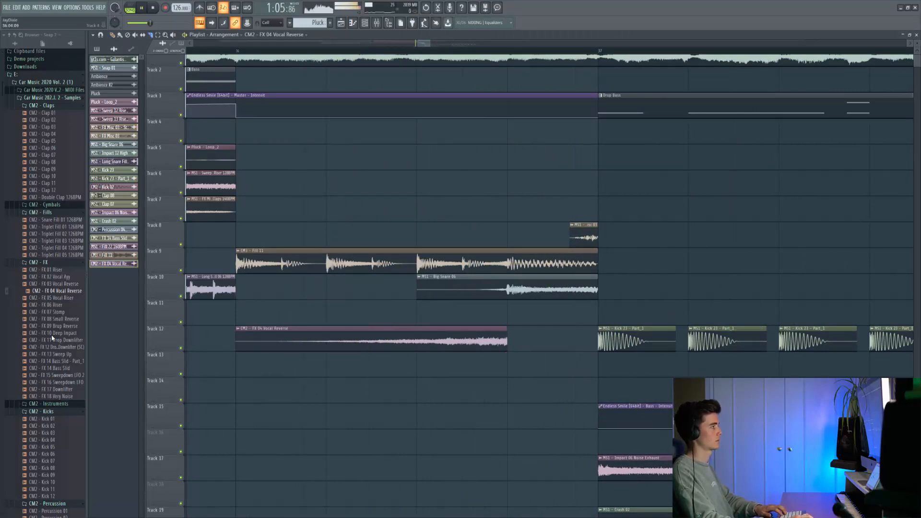
{"action": "left_click", "coordinate": [112, 35]}
Step: Replay the build-up into the drop and check the sample settings of the Vocal Reverse clip
{"action": "double_click", "coordinate": [269, 338]}
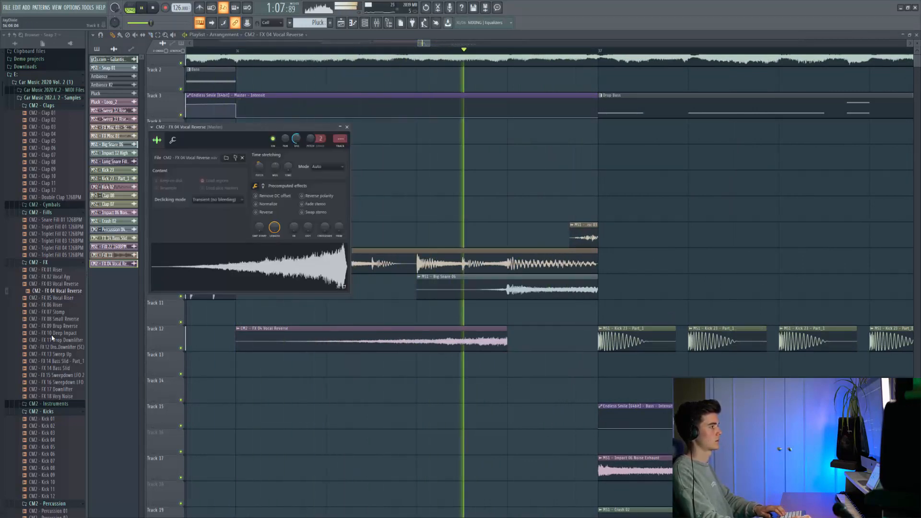
{"action": "left_click", "coordinate": [346, 127]}
{"action": "scroll", "coordinate": [408, 120], "scroll_direction": "down", "scroll_amount": 4}
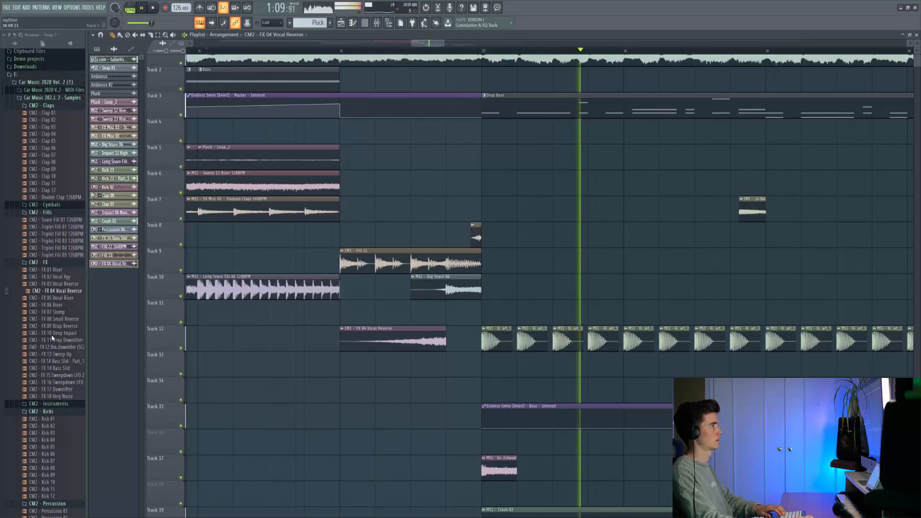
{"action": "left_click", "coordinate": [326, 51]}
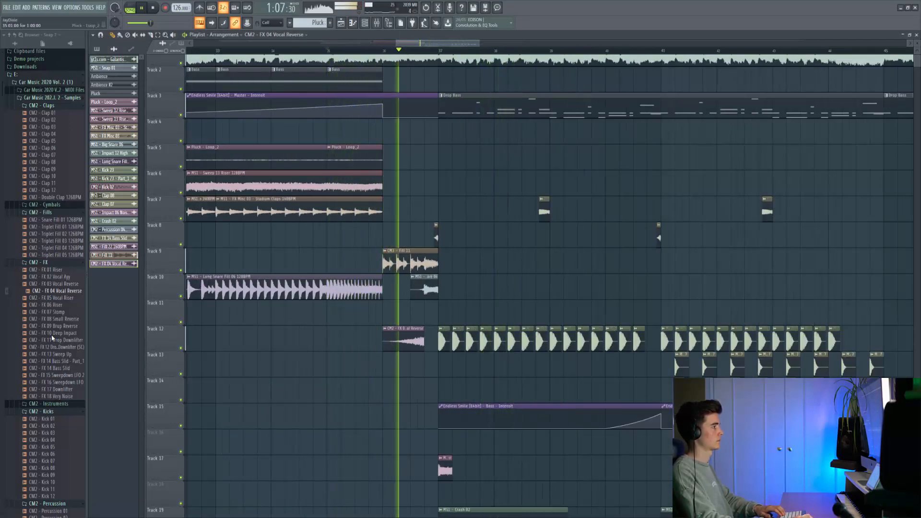
{"action": "key", "text": "space"}
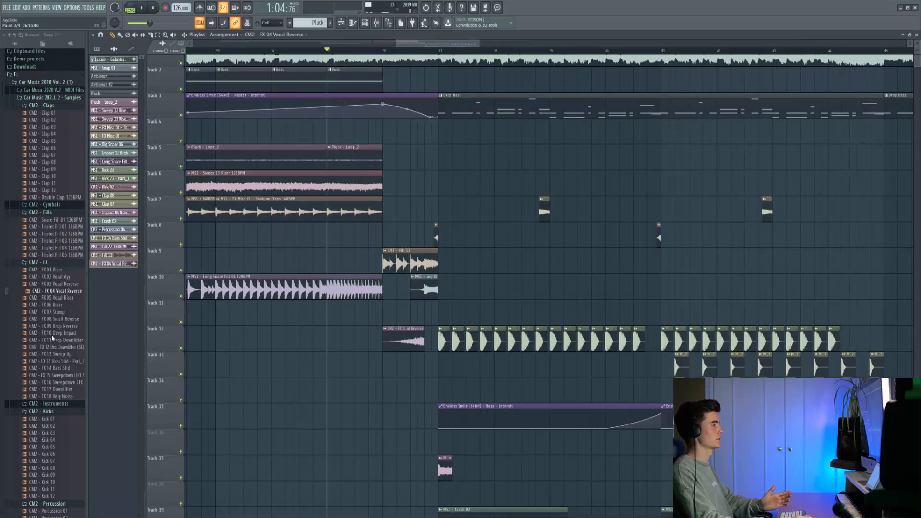
{"action": "key", "text": "space"}
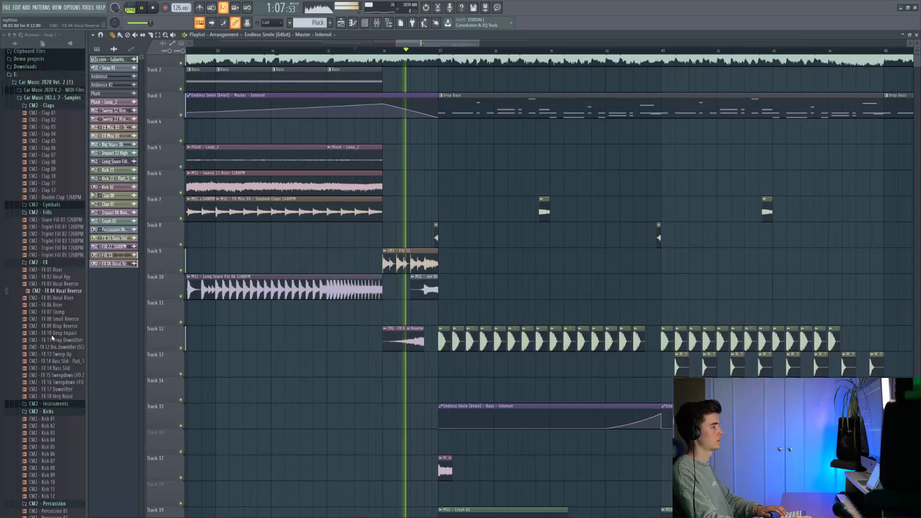
{"action": "double_click", "coordinate": [404, 339]}
{"action": "key", "text": "Escape"}
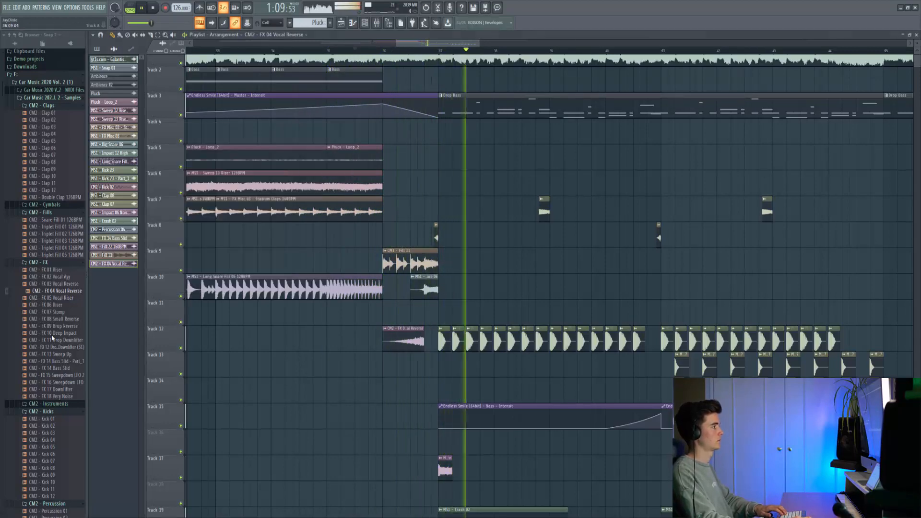
Step: Inspect the sample settings of CM2 - FX 14 Bass Slid while the drop plays
{"action": "scroll", "coordinate": [410, 314], "scroll_direction": "down", "scroll_amount": 2}
{"action": "scroll", "coordinate": [410, 314], "scroll_direction": "left", "scroll_amount": 4}
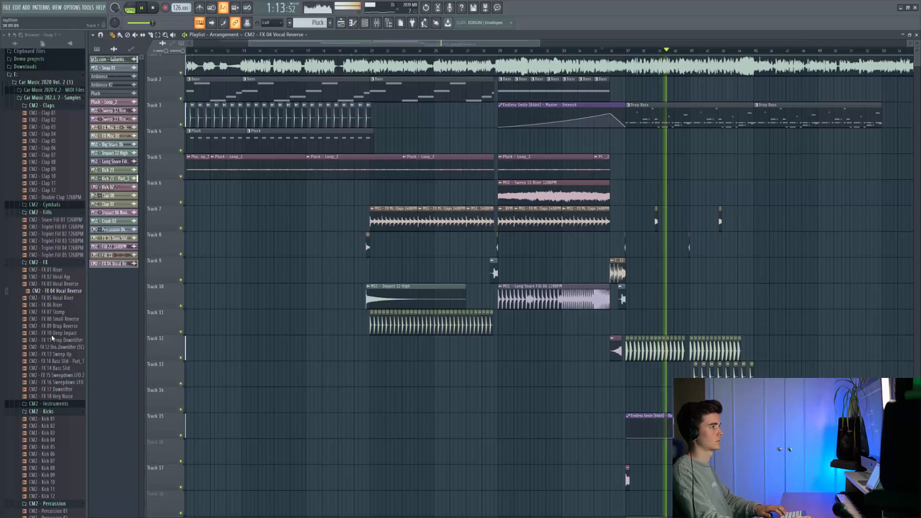
{"action": "double_click", "coordinate": [109, 238]}
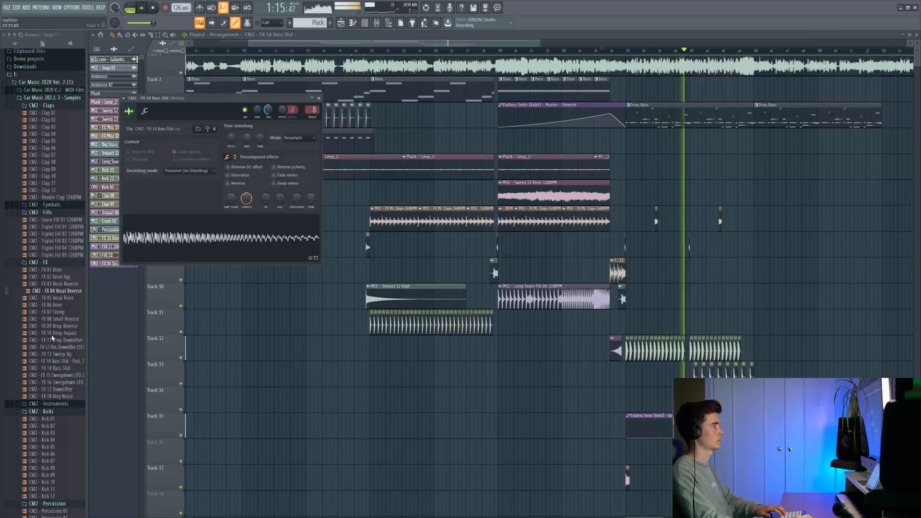
{"action": "key", "text": "Escape"}
{"action": "scroll", "coordinate": [375, 115], "scroll_direction": "left", "scroll_amount": 3}
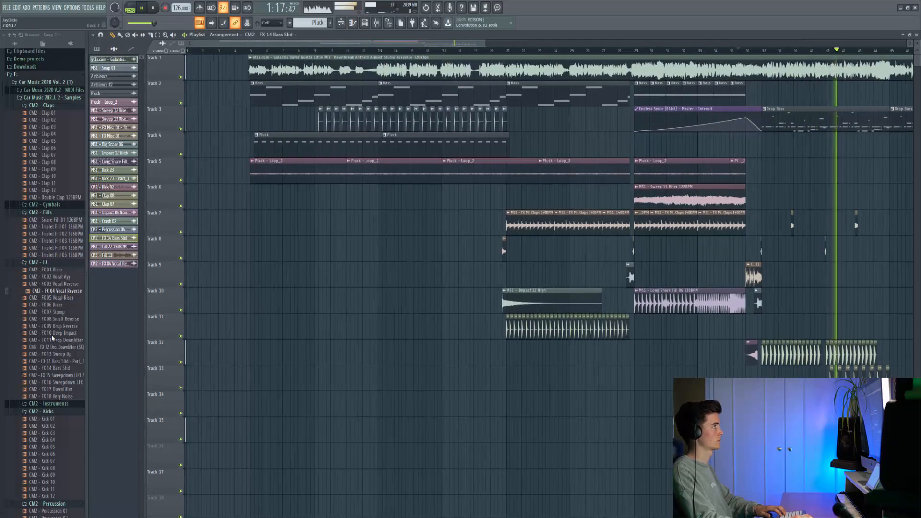
Step: Play the intro from the start of the vocal track near bar 5 and stop playback
{"action": "key", "text": "space"}
{"action": "left_click", "coordinate": [247, 50]}
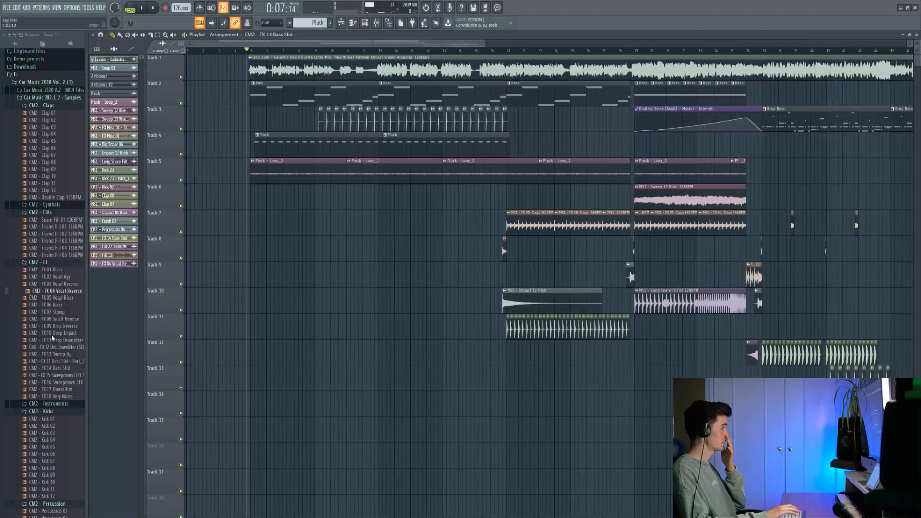
{"action": "key", "text": "space"}
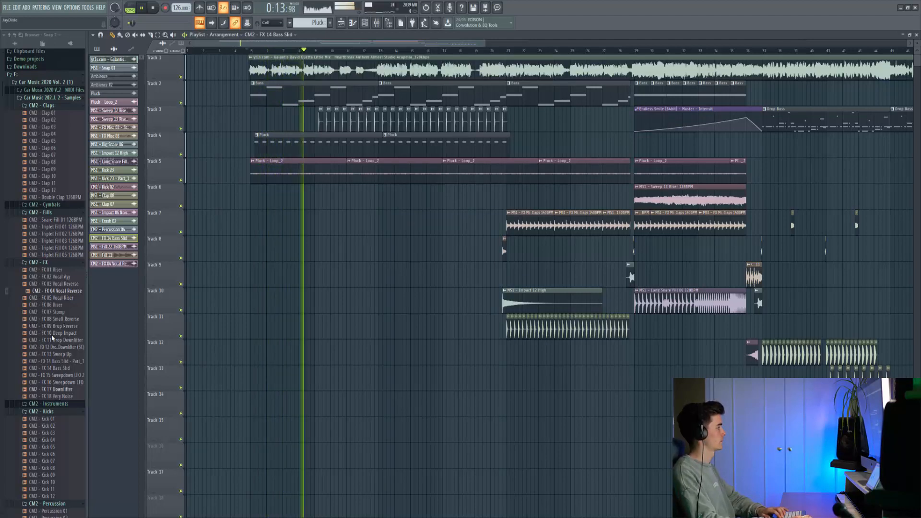
{"action": "key", "text": "space"}
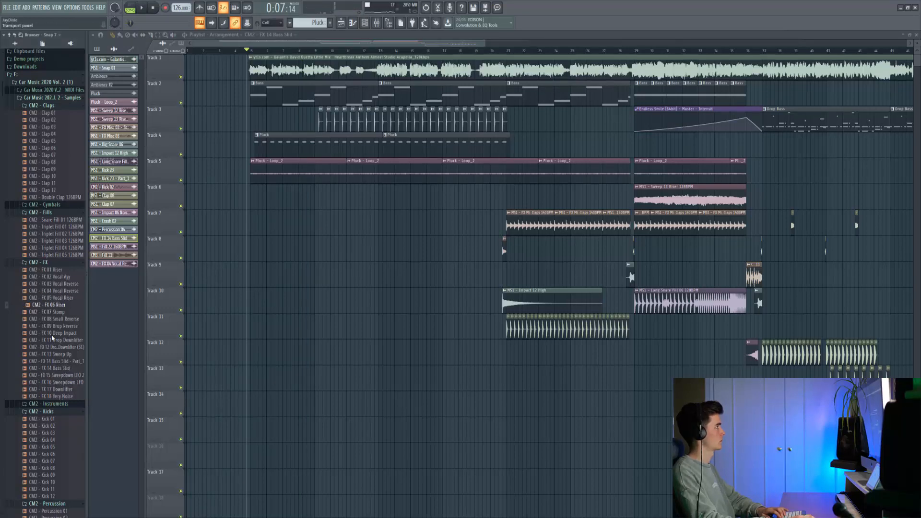
Step: Return to the song start and look through the CM2, CM3 and MS1 sample folders, collapsing MS1 - Cymbals
{"action": "key", "text": "Home"}
{"action": "scroll", "coordinate": [52, 339], "scroll_direction": "up", "scroll_amount": 6}
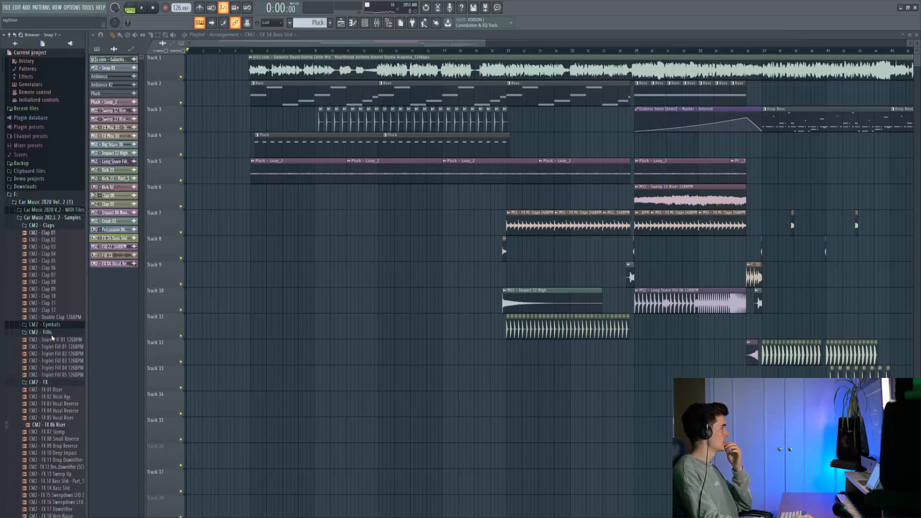
{"action": "scroll", "coordinate": [52, 338], "scroll_direction": "down", "scroll_amount": 4}
{"action": "middle_click", "coordinate": [52, 339]}
{"action": "scroll", "coordinate": [52, 338], "scroll_direction": "down", "scroll_amount": 2}
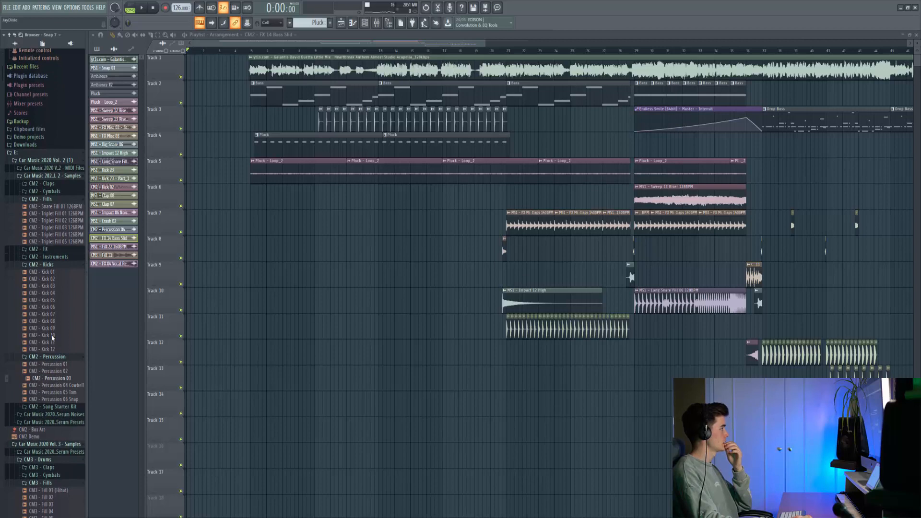
{"action": "scroll", "coordinate": [51, 338], "scroll_direction": "down", "scroll_amount": 20}
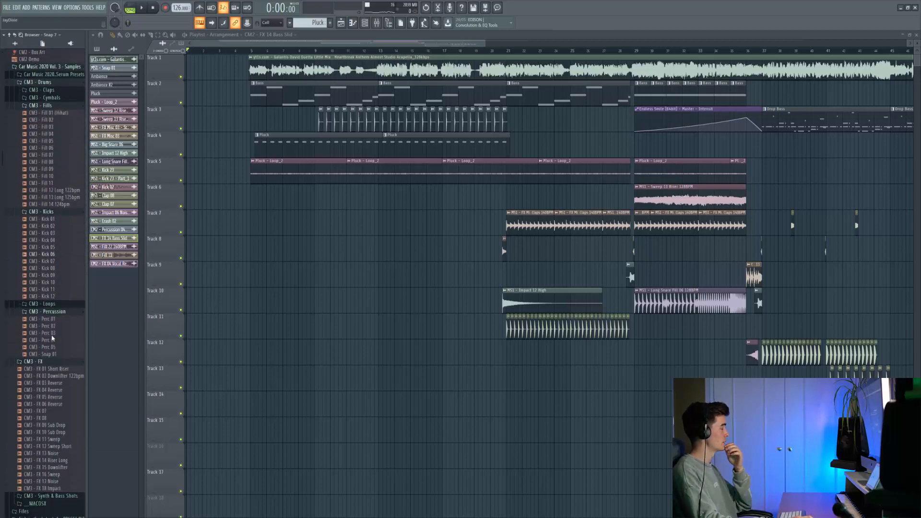
{"action": "scroll", "coordinate": [52, 339], "scroll_direction": "down", "scroll_amount": 16}
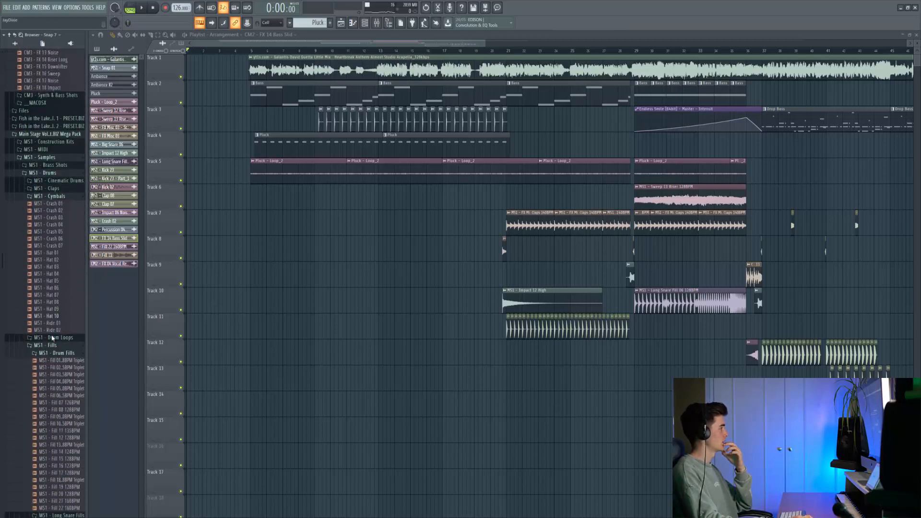
{"action": "key", "text": "Up"}
{"action": "key", "text": "Up"}
{"action": "key", "text": "Up"}
{"action": "key", "text": "Up"}
{"action": "key", "text": "Up"}
{"action": "key", "text": "Up"}
{"action": "key", "text": "Up"}
{"action": "key", "text": "Up"}
{"action": "key", "text": "Up"}
{"action": "key", "text": "Up"}
{"action": "key", "text": "Up"}
{"action": "key", "text": "Left"}
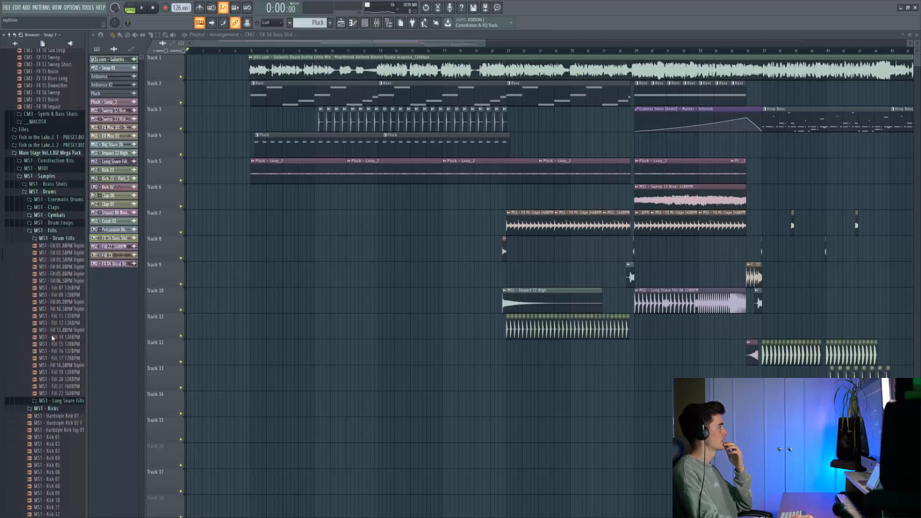
Step: Audition the MS1 - Cinematic Drums loops and place Cinematic Drumloop 15 126BPM on Track 12 at bar 21
{"action": "key", "text": "Up"}
{"action": "key", "text": "Up"}
{"action": "key", "text": "Right"}
{"action": "key", "text": "Down"}
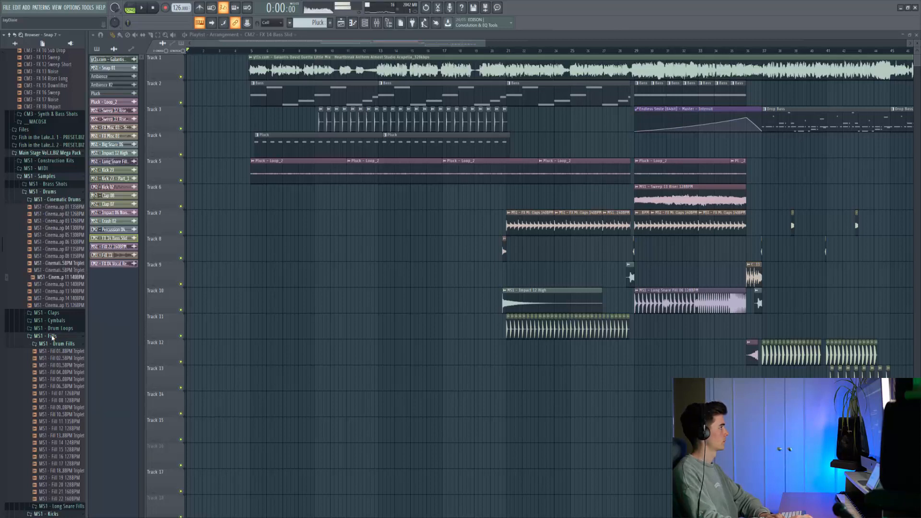
{"action": "key", "text": "Down"}
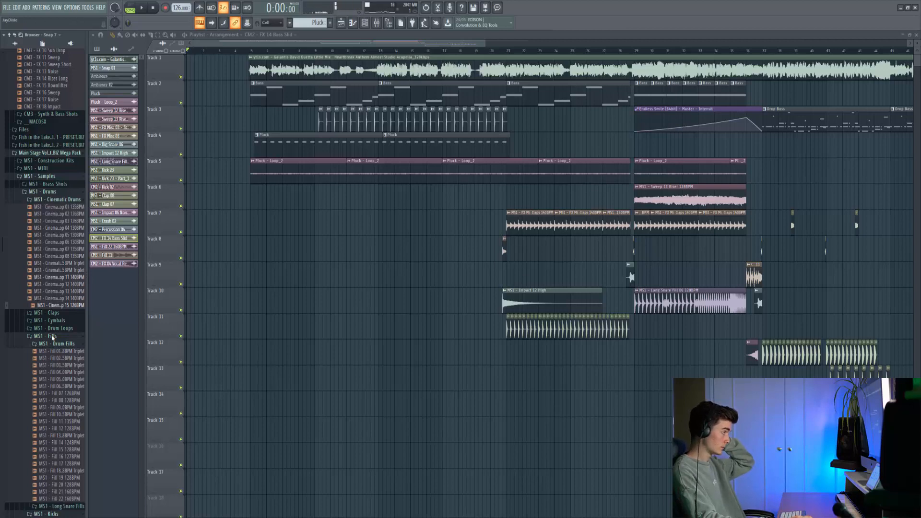
{"action": "scroll", "coordinate": [52, 337], "scroll_direction": "down", "scroll_amount": 5}
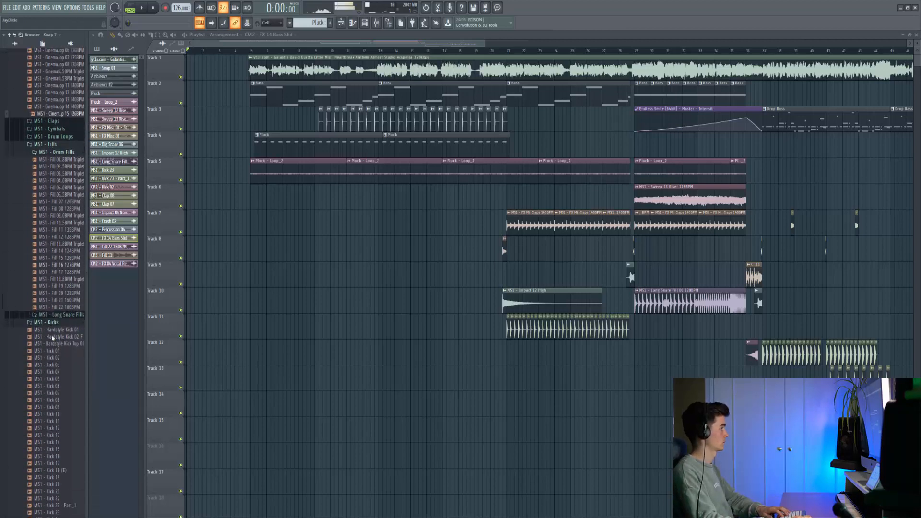
{"action": "scroll", "coordinate": [53, 338], "scroll_direction": "up", "scroll_amount": 2}
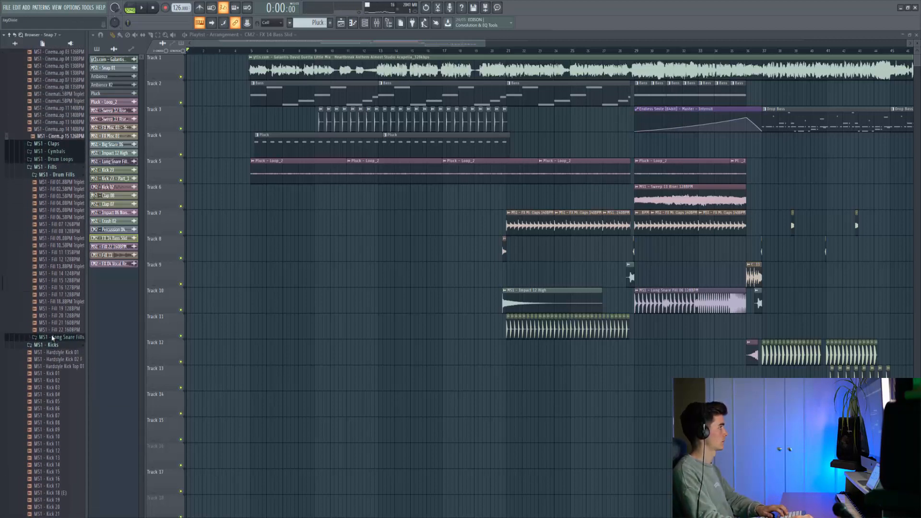
{"action": "left_click_drag", "start_coordinate": [504, 340], "coordinate": [506, 342]}
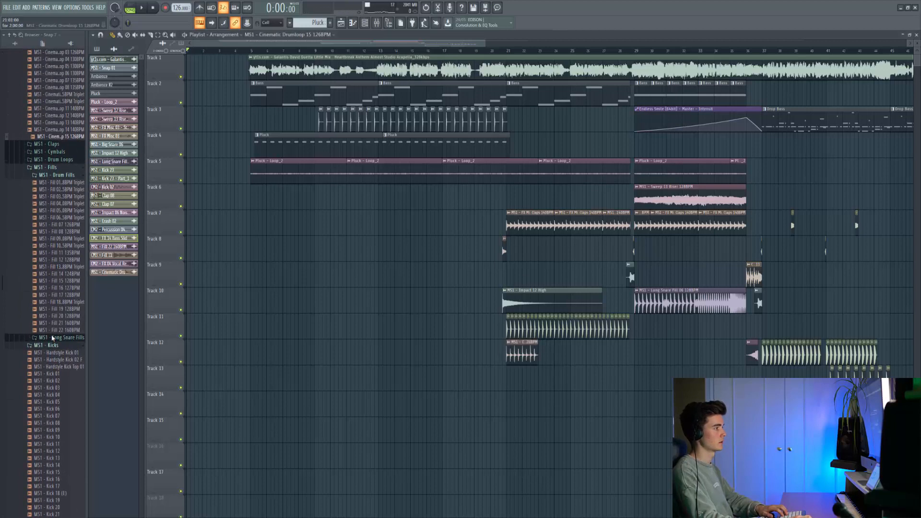
Step: Open the sample settings of the Cinematic Drumloop 15 clip and play the arrangement from about bar 20
{"action": "right_click", "coordinate": [508, 345]}
{"action": "left_click", "coordinate": [576, 384]}
{"action": "left_click", "coordinate": [458, 265]}
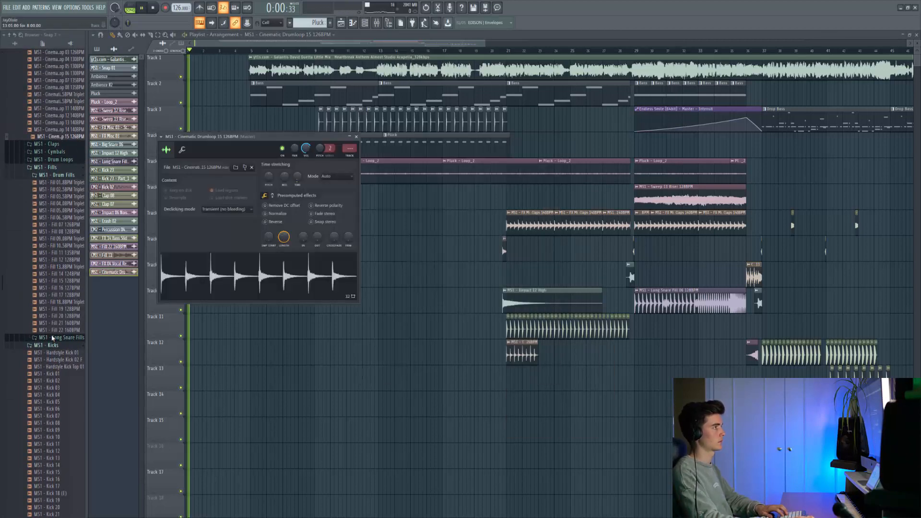
{"action": "left_click", "coordinate": [486, 50]}
Step: Insert an empty track at Track 8 and move the Cinematic Drumloop 15 clip onto it at bar 21
{"action": "right_click", "coordinate": [162, 236]}
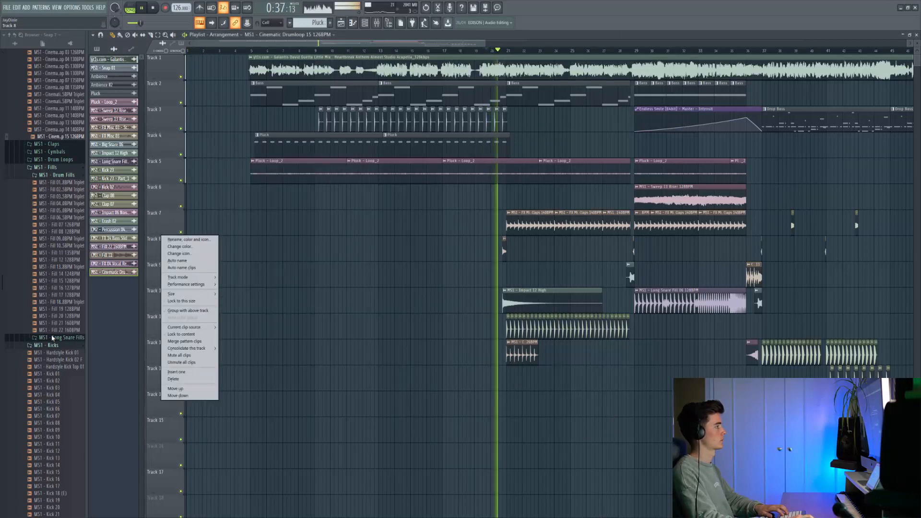
{"action": "left_click", "coordinate": [176, 372]}
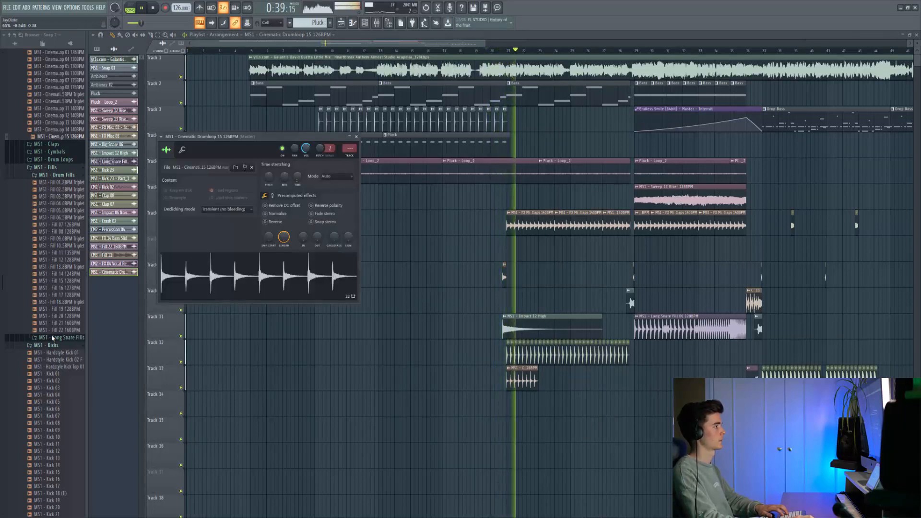
{"action": "left_click_drag", "start_coordinate": [522, 380], "coordinate": [522, 250]}
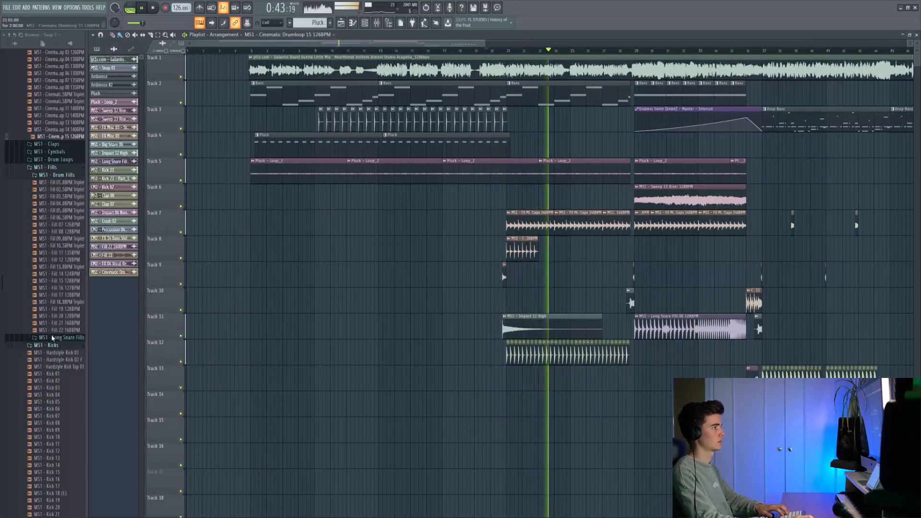
Step: Repeat Cinematic Drumloop 15 along Track 8 under the Stadium Claps through both sections, ending near bar 36, and stop playback
{"action": "key", "text": "ctrl+b"}
{"action": "key", "text": "ctrl+b"}
{"action": "key", "text": "ctrl+b"}
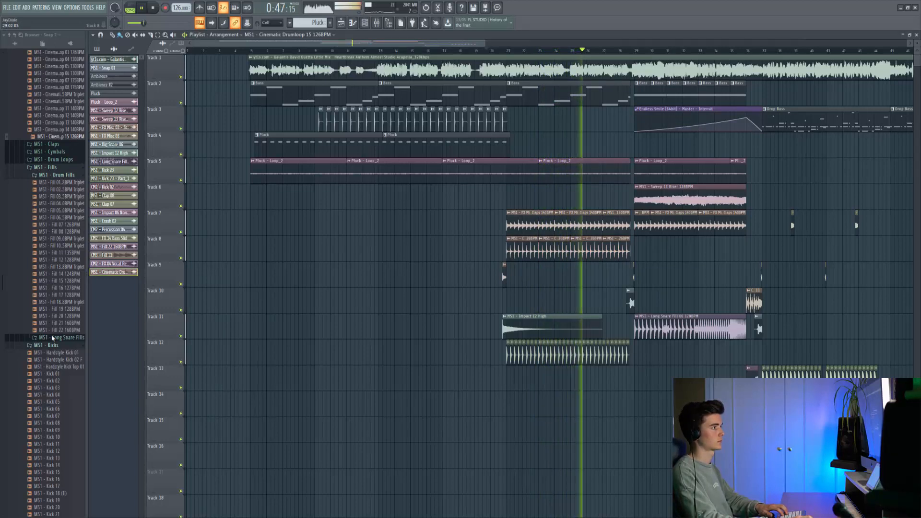
{"action": "key", "text": "ctrl+b"}
{"action": "key", "text": "ctrl+b"}
{"action": "key", "text": "ctrl+b"}
{"action": "key", "text": "ctrl+b"}
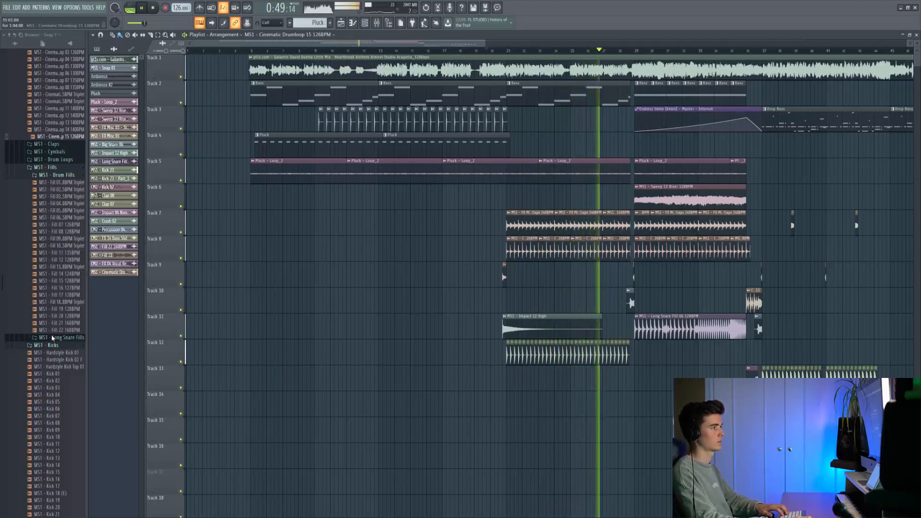
{"action": "key", "text": "space"}
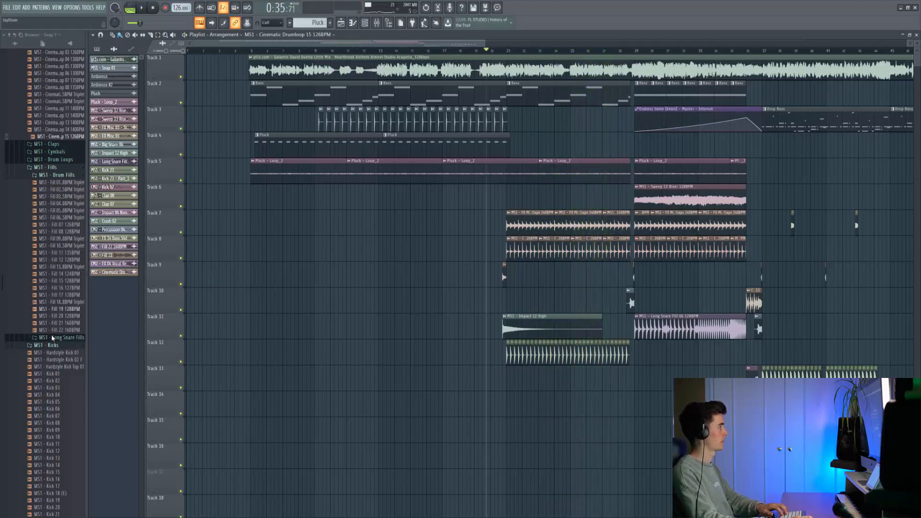
Step: Open the MS1 - Percussion folder and audition its samples
{"action": "scroll", "coordinate": [53, 338], "scroll_direction": "down", "scroll_amount": 8}
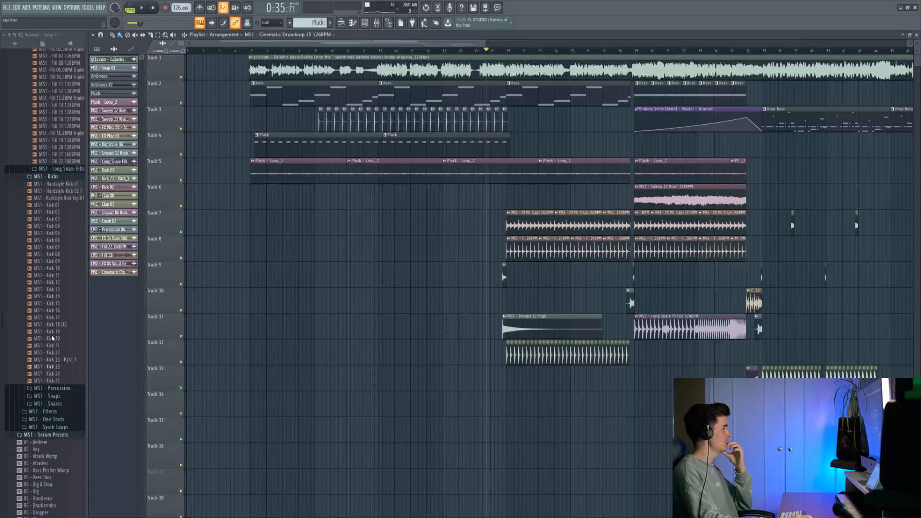
{"action": "left_click", "coordinate": [53, 388]}
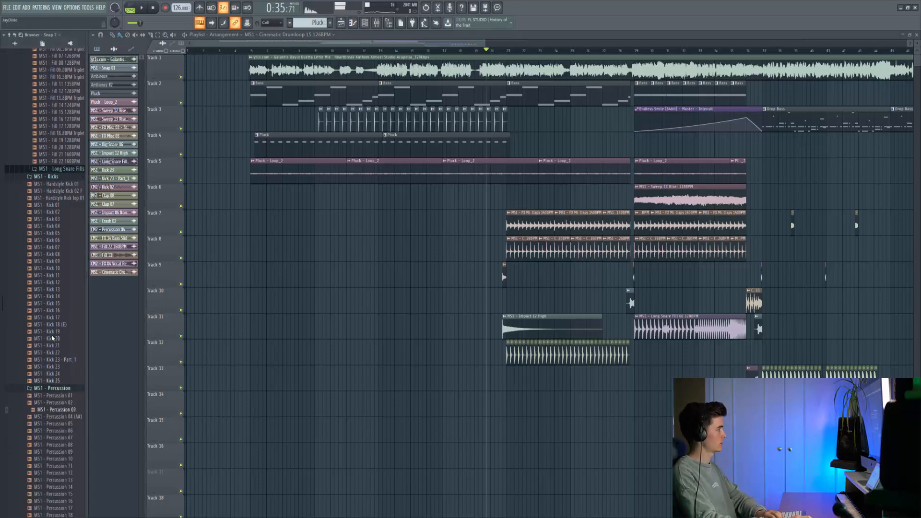
{"action": "key", "text": "Down"}
{"action": "scroll", "coordinate": [53, 338], "scroll_direction": "down", "scroll_amount": 6}
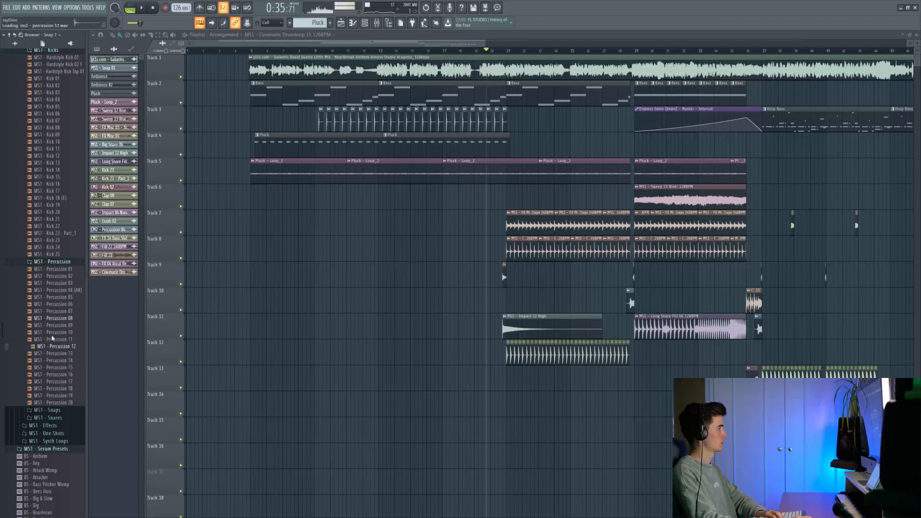
{"action": "key", "text": "Down"}
{"action": "key", "text": "Down"}
{"action": "key", "text": "Down"}
{"action": "key", "text": "Down"}
{"action": "key", "text": "Down"}
{"action": "key", "text": "Down"}
Step: Open the MS1 - Effects folder and audition its FX Misc and Impact samples down to Impact 04 Cinematic
{"action": "key", "text": "Right"}
{"action": "key", "text": "Down"}
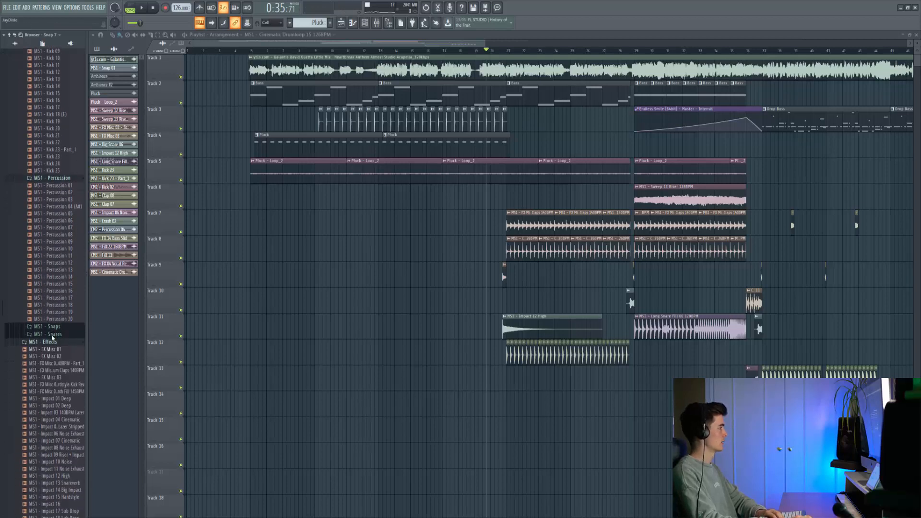
{"action": "key", "text": "Down"}
{"action": "key", "text": "Down"}
{"action": "key", "text": "Down"}
{"action": "key", "text": "Down"}
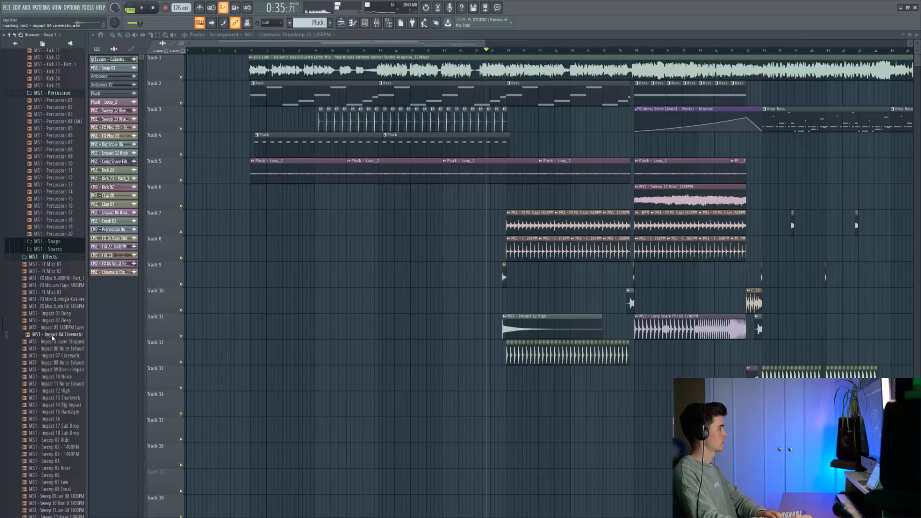
Step: Place Impact 04 Cinematic on Track 6 at the intro and nudge it so its peak hits bar 5
{"action": "left_click_drag", "start_coordinate": [51, 337], "coordinate": [251, 195]}
{"action": "scroll", "coordinate": [250, 196], "scroll_direction": "up", "scroll_amount": 5}
{"action": "scroll", "coordinate": [278, 198], "scroll_direction": "up", "scroll_amount": 5}
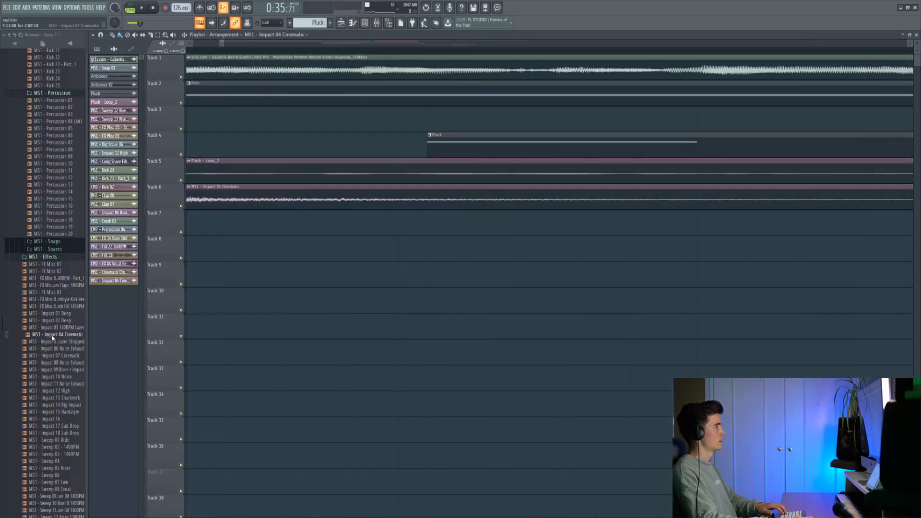
{"action": "scroll", "coordinate": [279, 198], "scroll_direction": "left", "scroll_amount": 3}
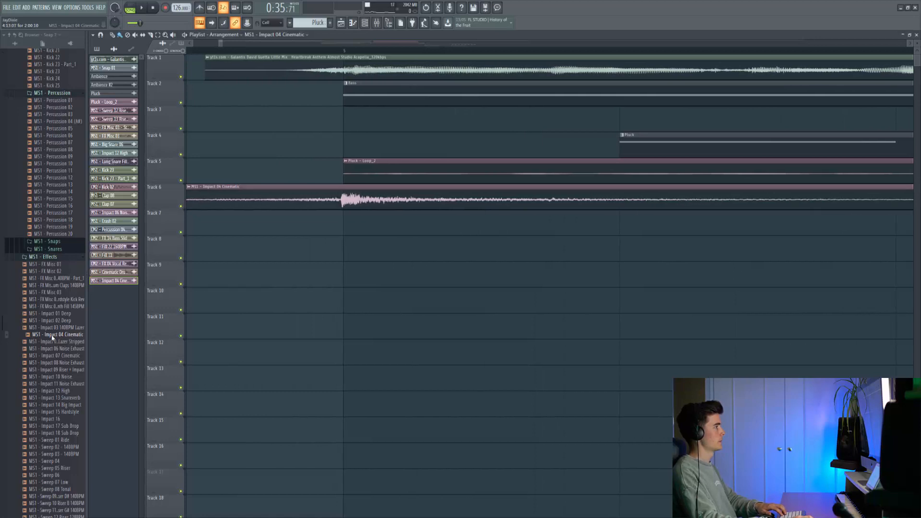
{"action": "double_click", "coordinate": [326, 198]}
{"action": "left_click_drag", "start_coordinate": [326, 198], "coordinate": [329, 197]}
Step: Check the sample settings of Impact 04 Cinematic and play the intro from the start of the vocal
{"action": "double_click", "coordinate": [329, 197]}
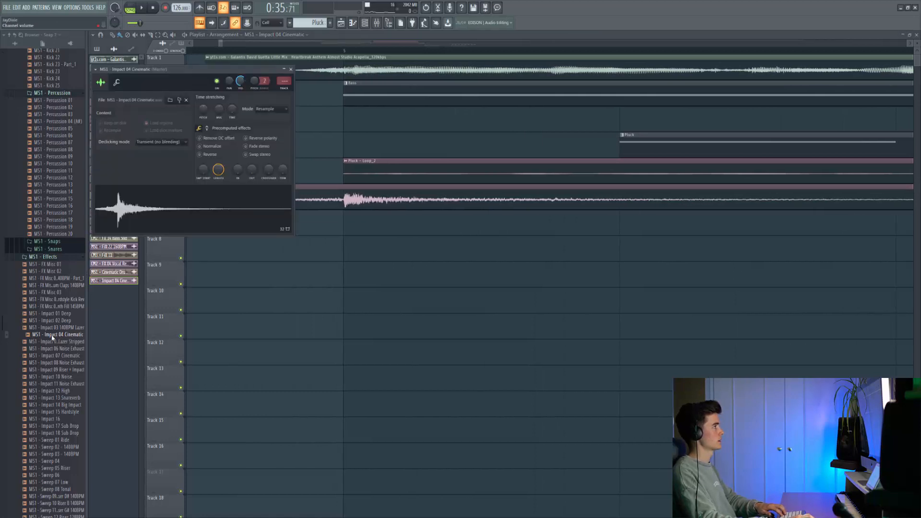
{"action": "key", "text": "Escape"}
{"action": "key", "text": "space"}
{"action": "left_click", "coordinate": [205, 50]}
{"action": "scroll", "coordinate": [278, 120], "scroll_direction": "down", "scroll_amount": 4}
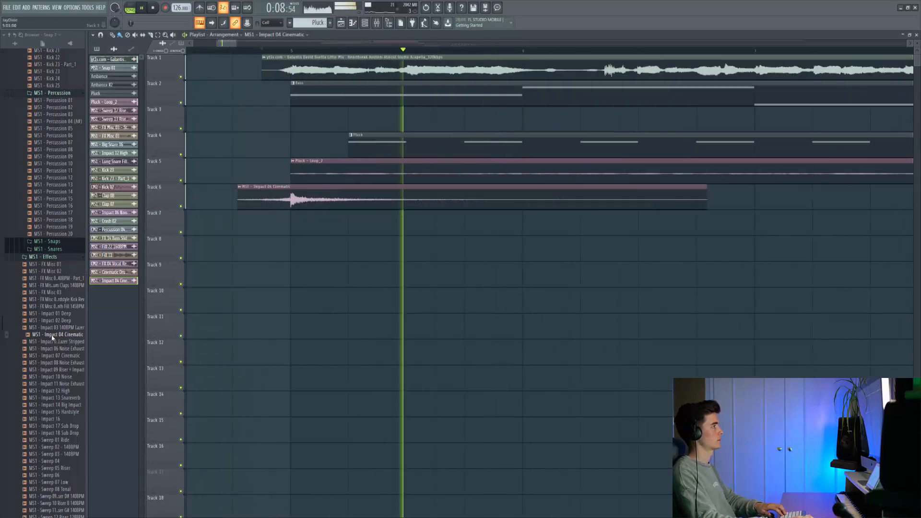
{"action": "scroll", "coordinate": [291, 119], "scroll_direction": "down", "scroll_amount": 5}
{"action": "double_click", "coordinate": [311, 197]}
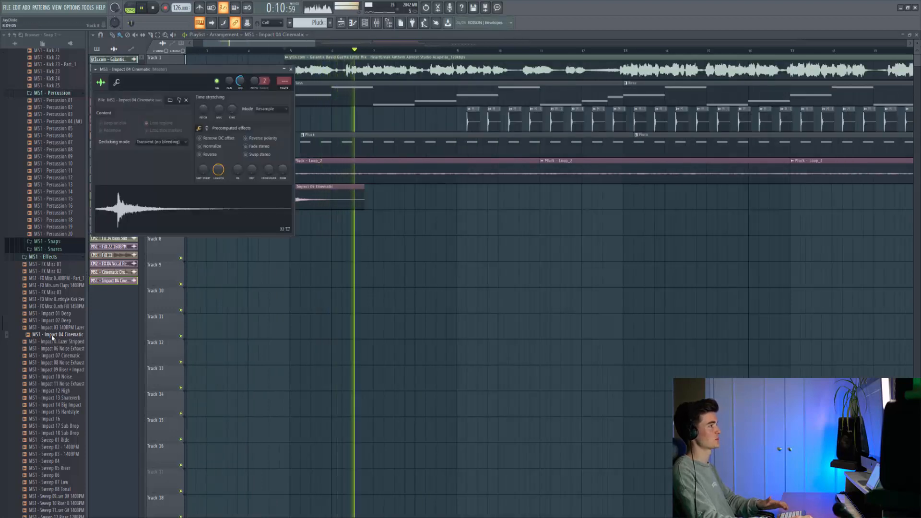
{"action": "key", "text": "Escape"}
{"action": "key", "text": "space"}
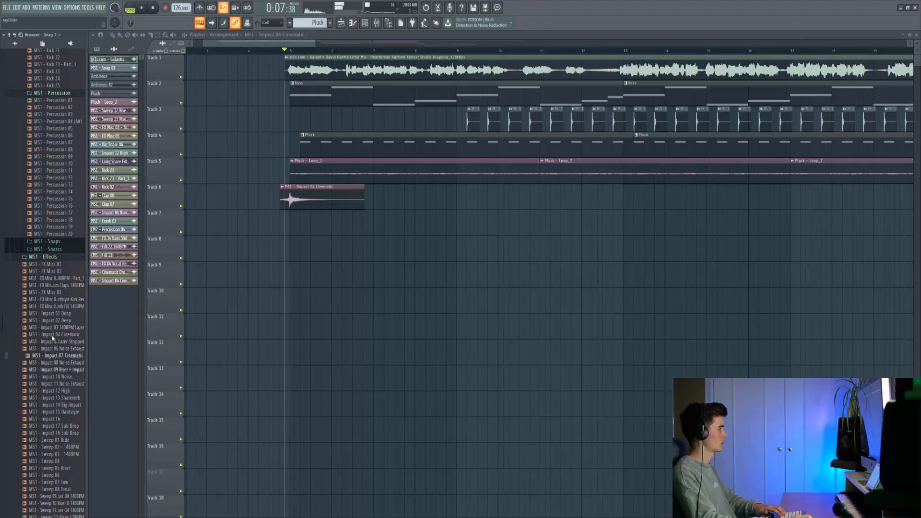
Step: Place Impact 07 Cinematic on Track 7 at bar 5, open its sample settings and play the intro
{"action": "left_click_drag", "start_coordinate": [54, 355], "coordinate": [313, 225]}
{"action": "scroll", "coordinate": [307, 225], "scroll_direction": "up", "scroll_amount": 6}
{"action": "double_click", "coordinate": [314, 225]}
{"action": "key", "text": "space"}
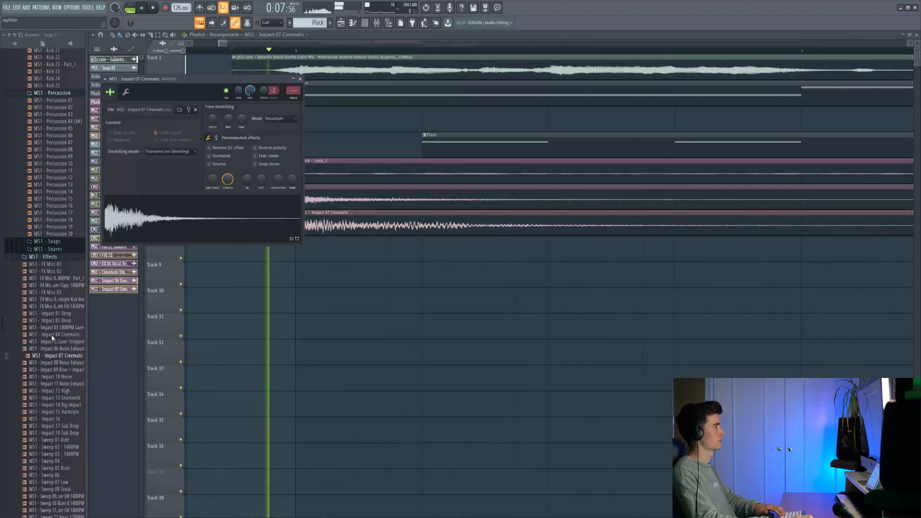
Step: Adjust the channel volumes of both cinematic impacts, with Impact 07 at about -12.8 dB, while replaying the intro
{"action": "left_click_drag", "start_coordinate": [249, 90], "coordinate": [249, 112]}
{"action": "double_click", "coordinate": [316, 199]}
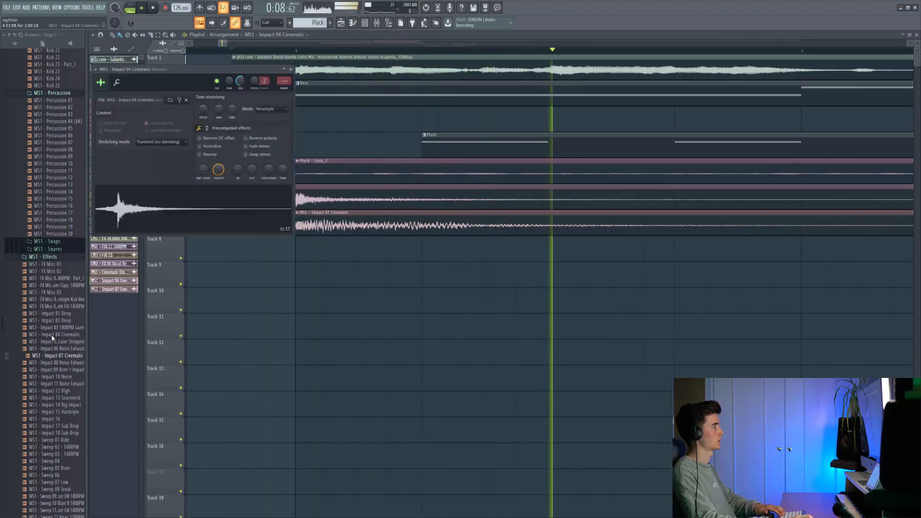
{"action": "mouse_move", "coordinate": [239, 80]}
{"action": "left_mouse_down"}
{"action": "mouse_move", "coordinate": [240, 101]}
{"action": "mouse_move", "coordinate": [249, 84]}
{"action": "left_mouse_up"}
{"action": "double_click", "coordinate": [326, 224]}
{"action": "key", "text": "space"}
{"action": "key", "text": "space"}
{"action": "key", "text": "space"}
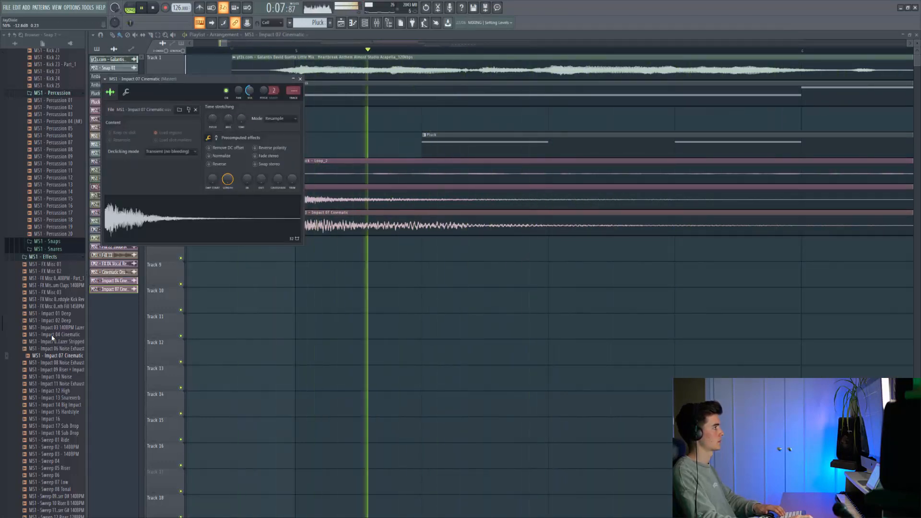
{"action": "left_click", "coordinate": [300, 79]}
Step: Copy the Impact 04 Cinematic clip along Track 6 to bar 21 and insert an empty track at Track 8
{"action": "scroll", "coordinate": [331, 118], "scroll_direction": "down", "scroll_amount": 3}
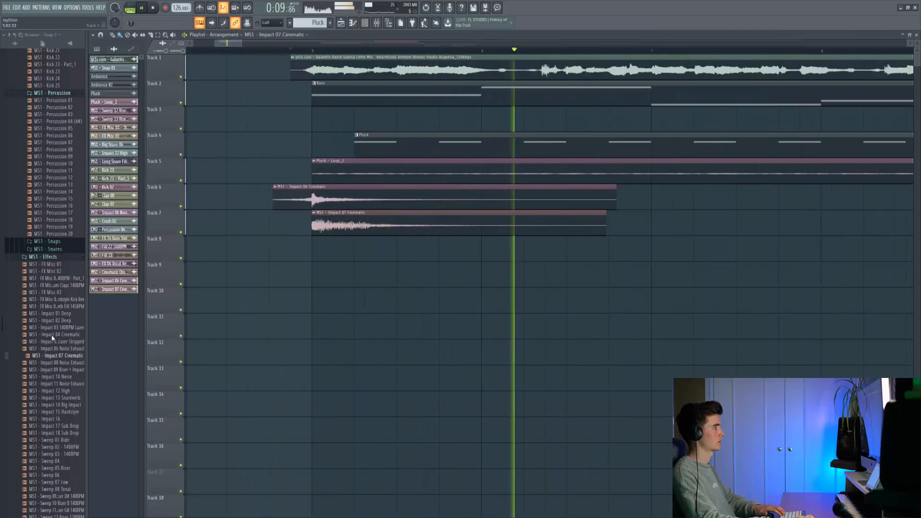
{"action": "scroll", "coordinate": [331, 118], "scroll_direction": "down", "scroll_amount": 5}
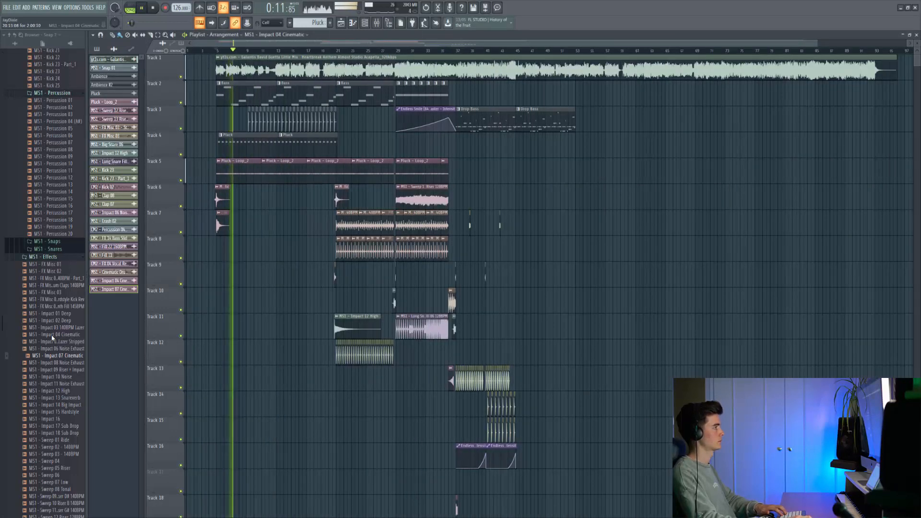
{"action": "right_click", "coordinate": [166, 236]}
{"action": "left_click", "coordinate": [194, 372]}
{"action": "key", "text": "space"}
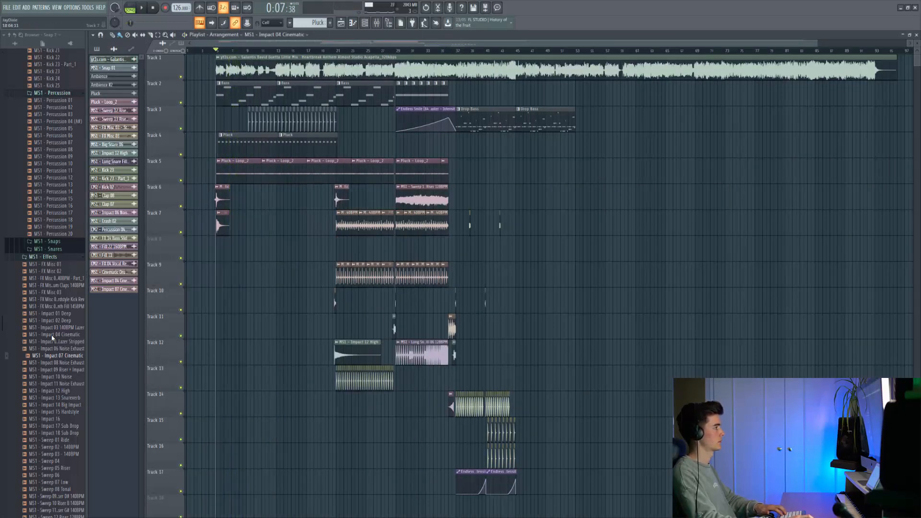
Step: Move the Stadium Claps clips from Track 7 down to Track 8 and copy Impact 07 Cinematic to Track 7 at bar 21
{"action": "left_click_drag", "start_coordinate": [334, 220], "coordinate": [449, 224]}
{"action": "key", "text": "shift+Down"}
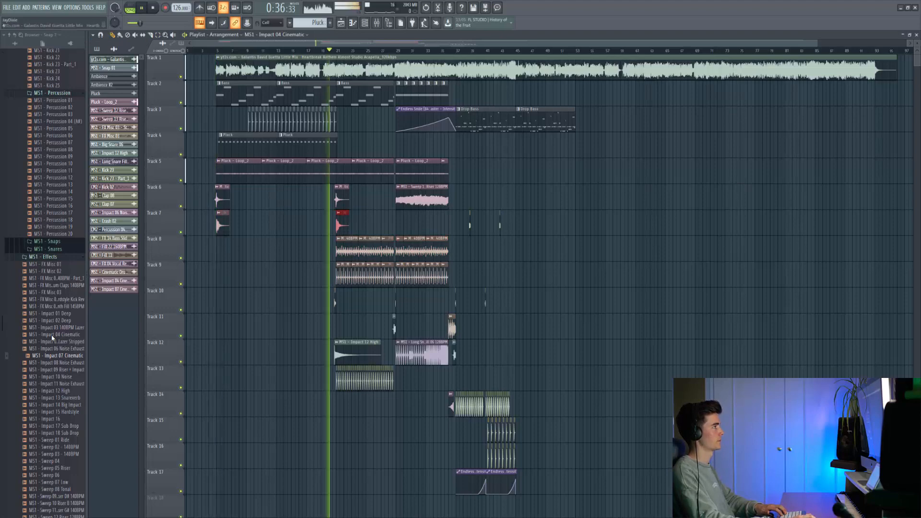
{"action": "key", "text": "Page_Up"}
{"action": "key", "text": "Page_Up"}
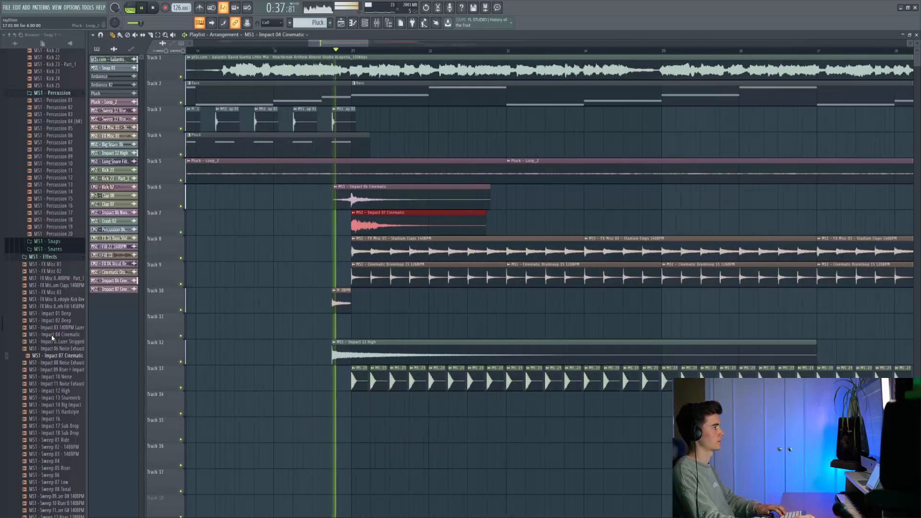
{"action": "key", "text": "ctrl+d"}
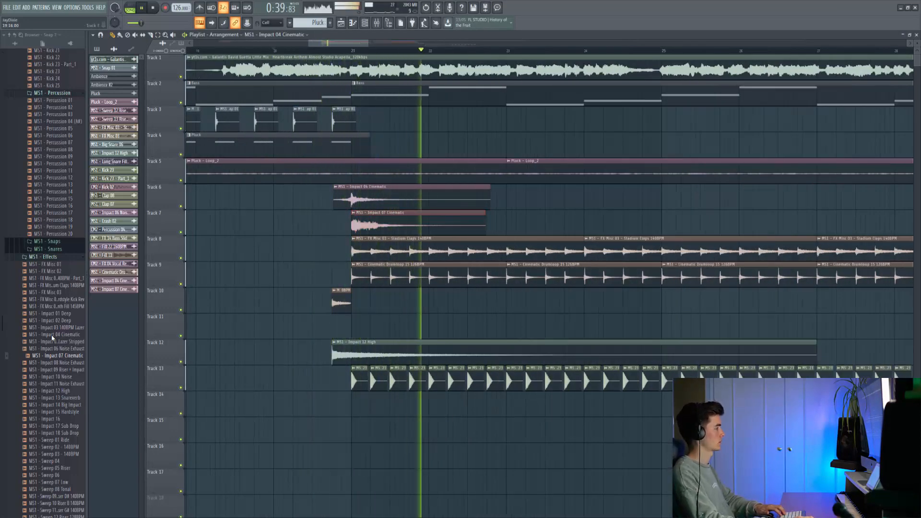
Step: Check the sample settings of Kick 23 and examine the transition around bar 29 during playback
{"action": "key", "text": "Page_Down"}
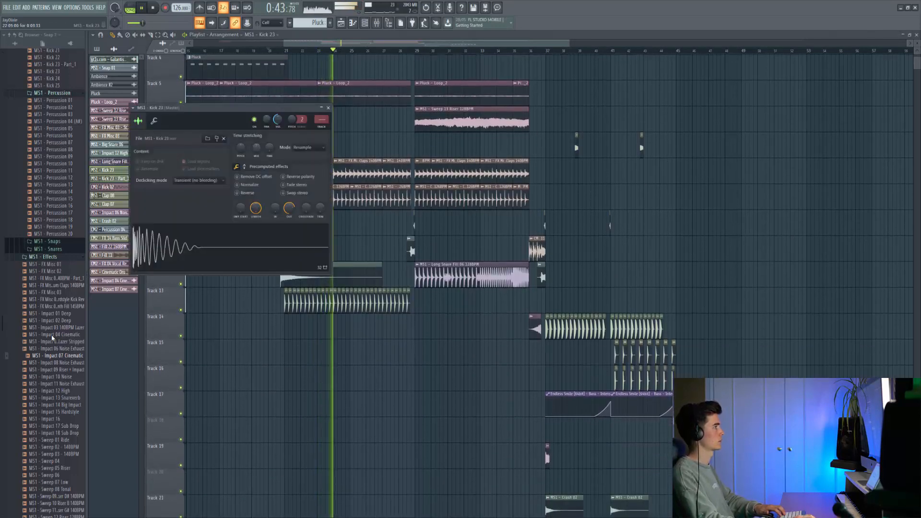
{"action": "key", "text": "Escape"}
{"action": "scroll", "coordinate": [357, 242], "scroll_direction": "up", "scroll_amount": 3}
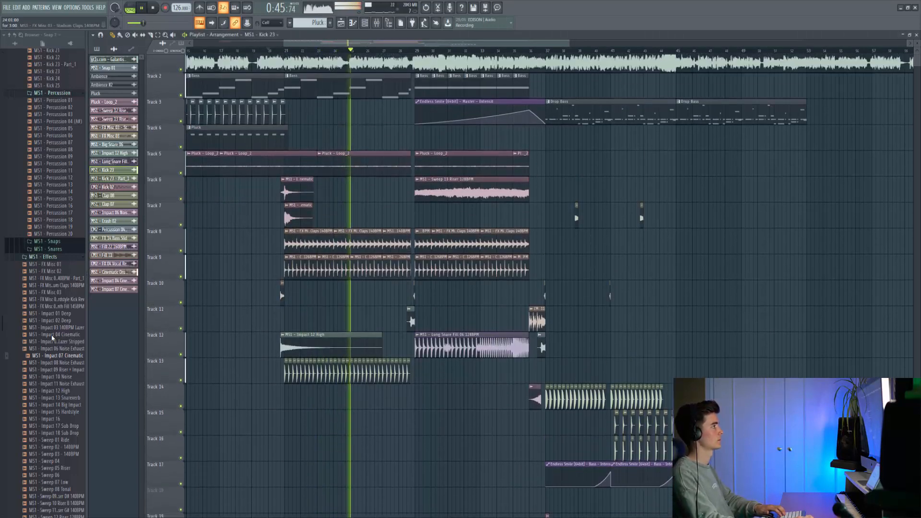
{"action": "key", "text": "Page_Up"}
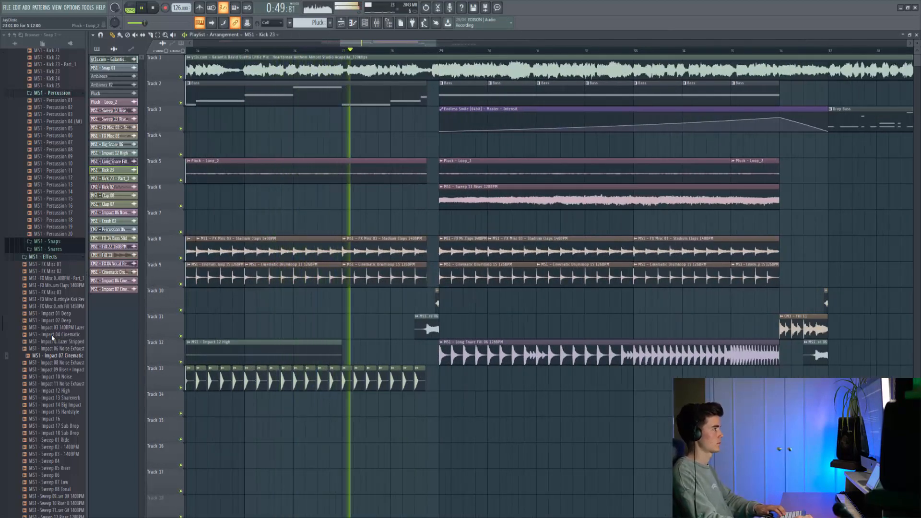
{"action": "key", "text": "Page_Up"}
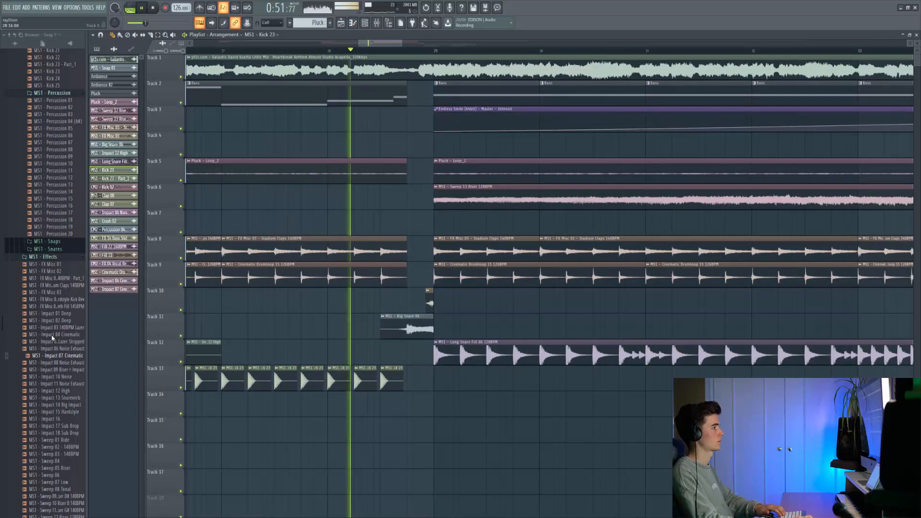
{"action": "key", "text": "Page_Up"}
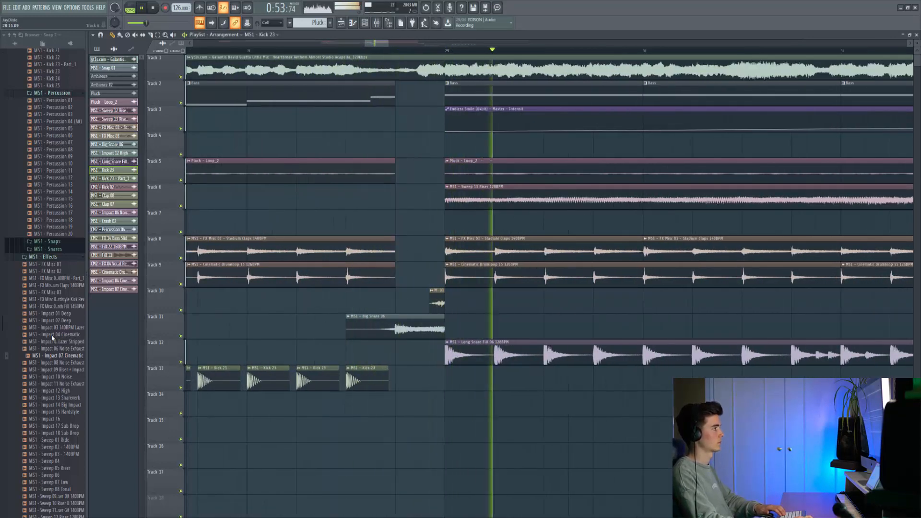
{"action": "key", "text": "Page_Down"}
{"action": "key", "text": "Page_Down"}
{"action": "key", "text": "Page_Down"}
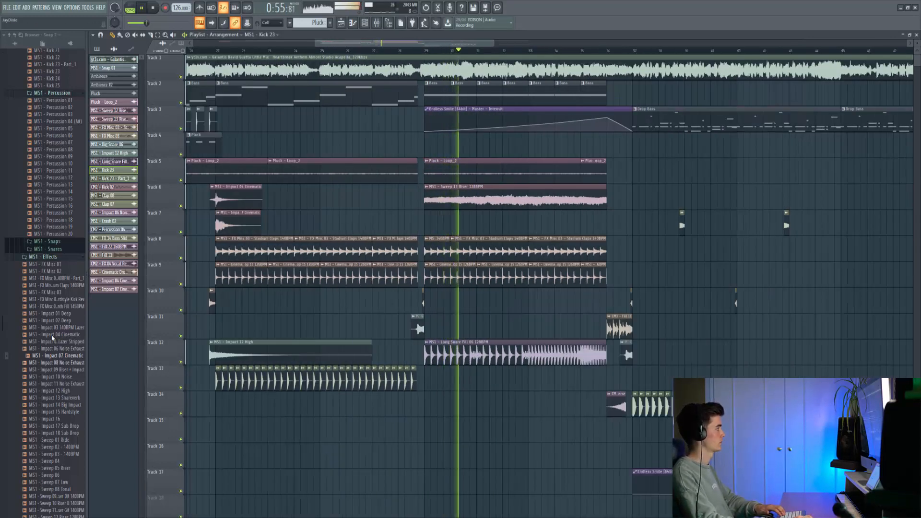
Step: Try a copy of Impact 07 Cinematic on Track 7 near bar 29 and undo it
{"action": "key", "text": "Page_Down"}
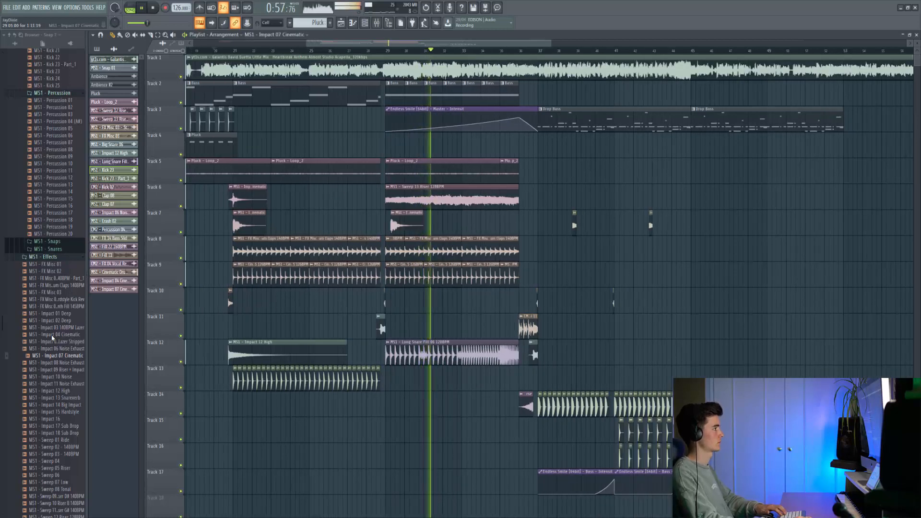
{"action": "key", "text": "ctrl+z"}
{"action": "scroll", "coordinate": [53, 337], "scroll_direction": "down", "scroll_amount": 3}
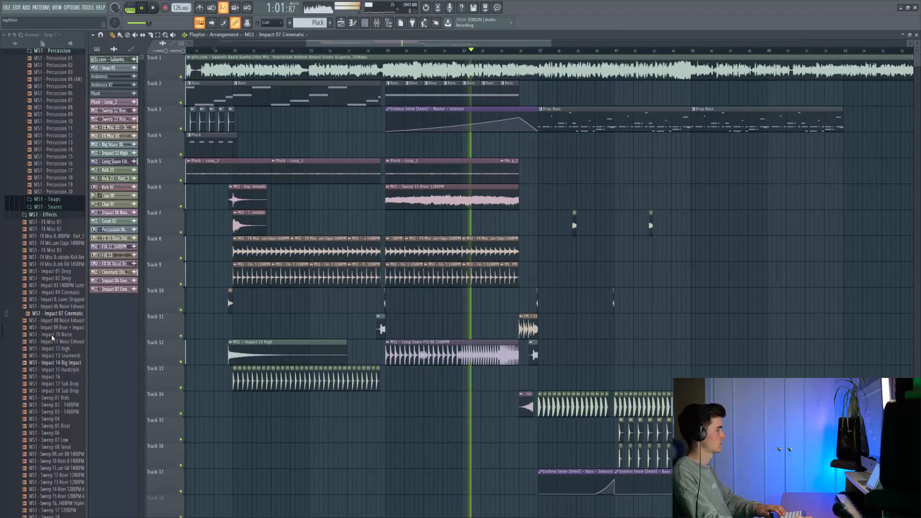
Step: Add the Impact 18 Sub Drop sample to Track 14 and place Impact 17 Sub Drop on the same track at bar 29
{"action": "scroll", "coordinate": [53, 337], "scroll_direction": "down", "scroll_amount": 3}
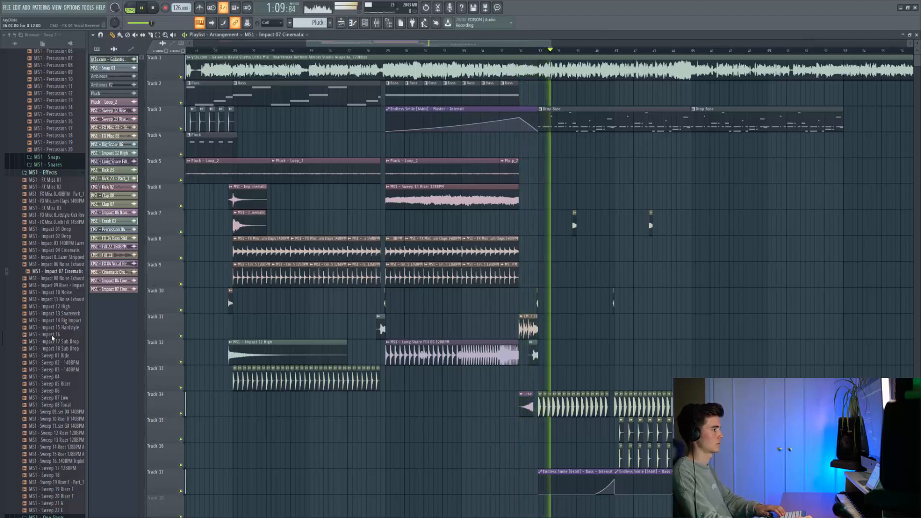
{"action": "key", "text": "space"}
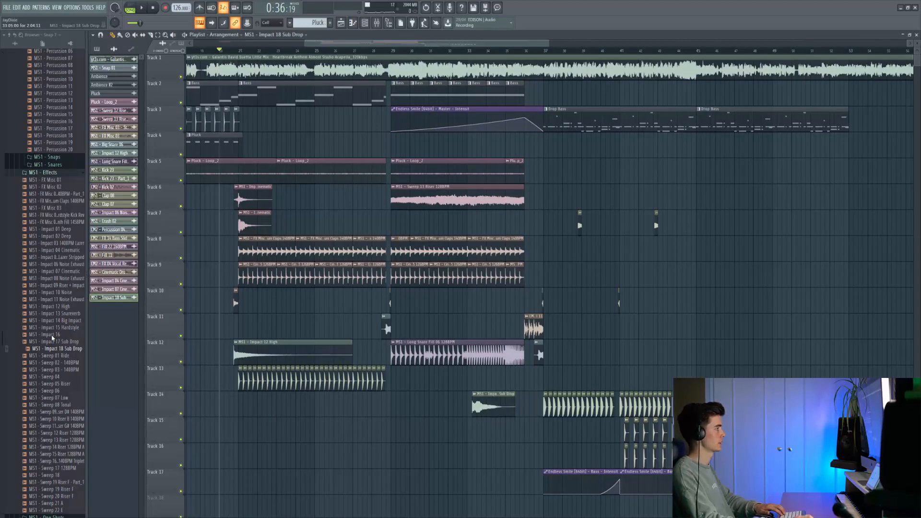
{"action": "left_click_drag", "start_coordinate": [52, 338], "coordinate": [407, 429]}
{"action": "scroll", "coordinate": [408, 430], "scroll_direction": "up", "scroll_amount": 5}
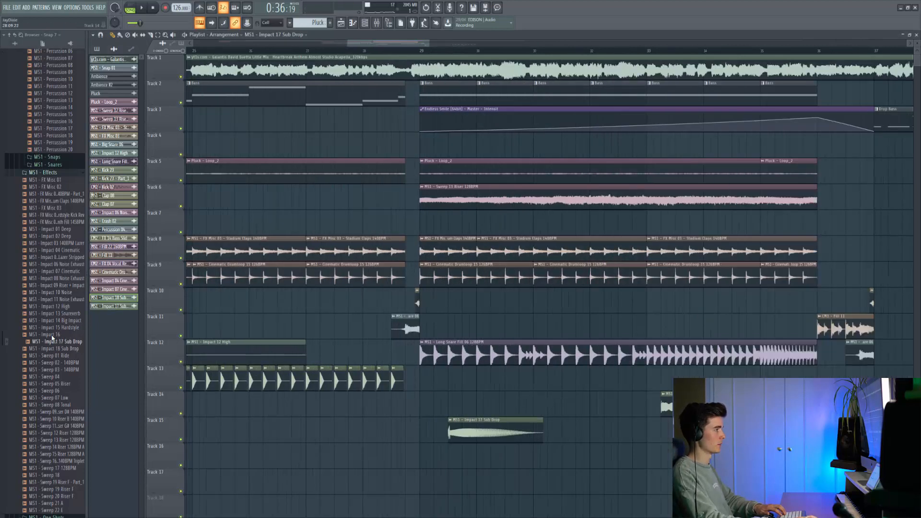
{"action": "left_click_drag", "start_coordinate": [571, 431], "coordinate": [498, 406]}
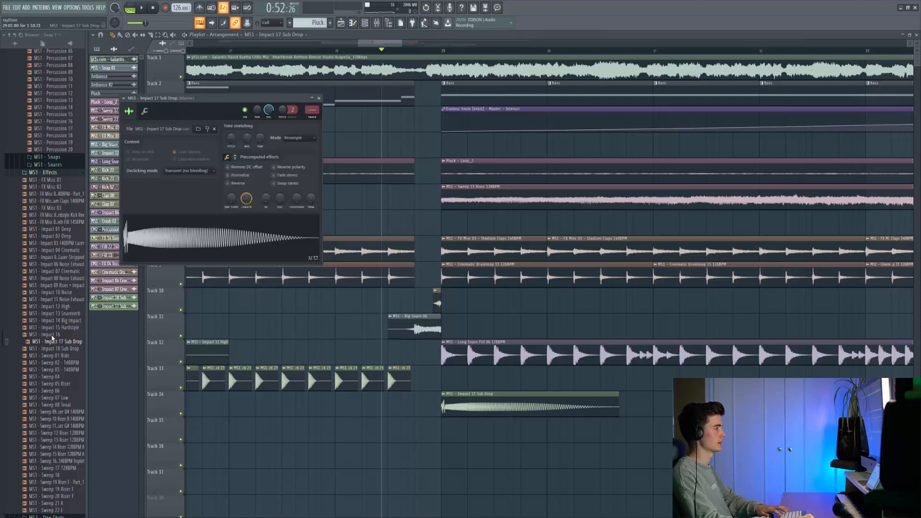
Step: Lower the channel volume of Impact 17 Sub Drop while playing the section around bar 29
{"action": "key", "text": "space"}
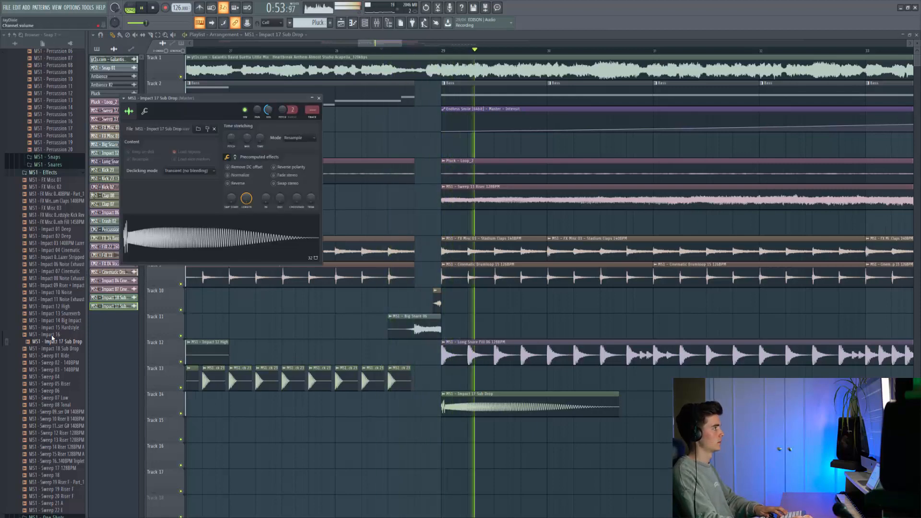
{"action": "key", "text": "space"}
{"action": "key", "text": "space"}
{"action": "key", "text": "Escape"}
Step: Move Impact 18 Sub Drop on Track 14 to bar 33 and set its channel volume to about 41%
{"action": "scroll", "coordinate": [394, 197], "scroll_direction": "down", "scroll_amount": 7}
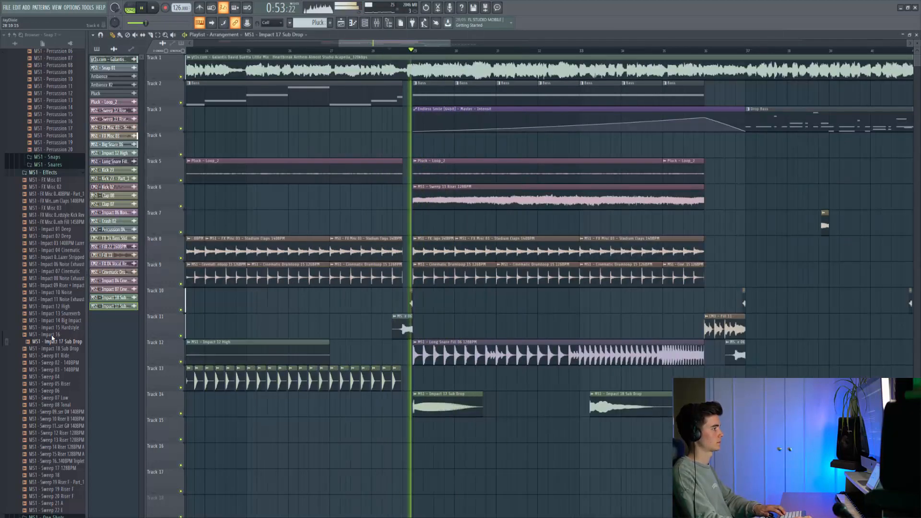
{"action": "left_click_drag", "start_coordinate": [477, 406], "coordinate": [469, 406]}
{"action": "scroll", "coordinate": [470, 406], "scroll_direction": "up", "scroll_amount": 6}
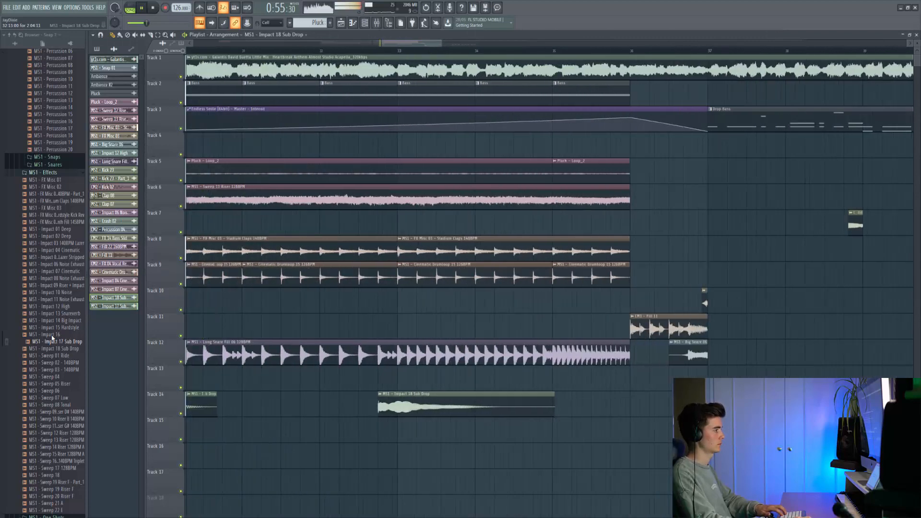
{"action": "double_click", "coordinate": [470, 406]}
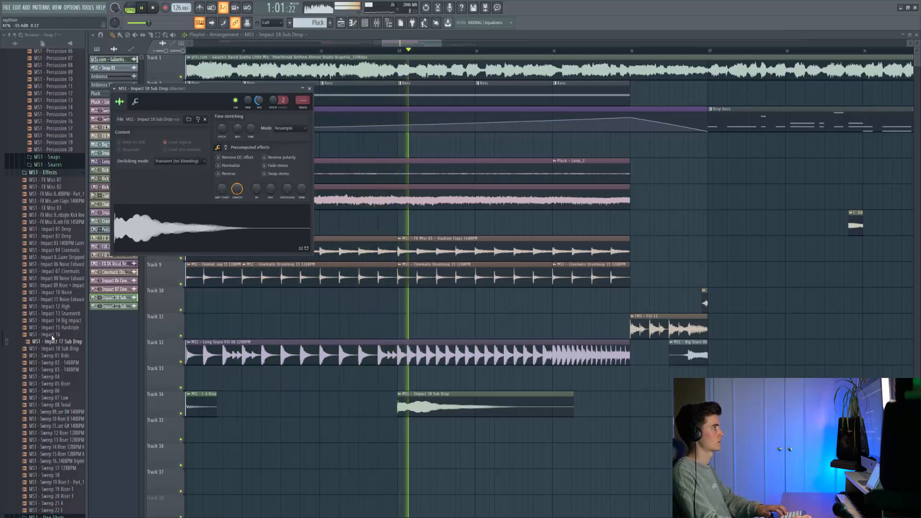
{"action": "left_click", "coordinate": [309, 89]}
{"action": "key", "text": "space"}
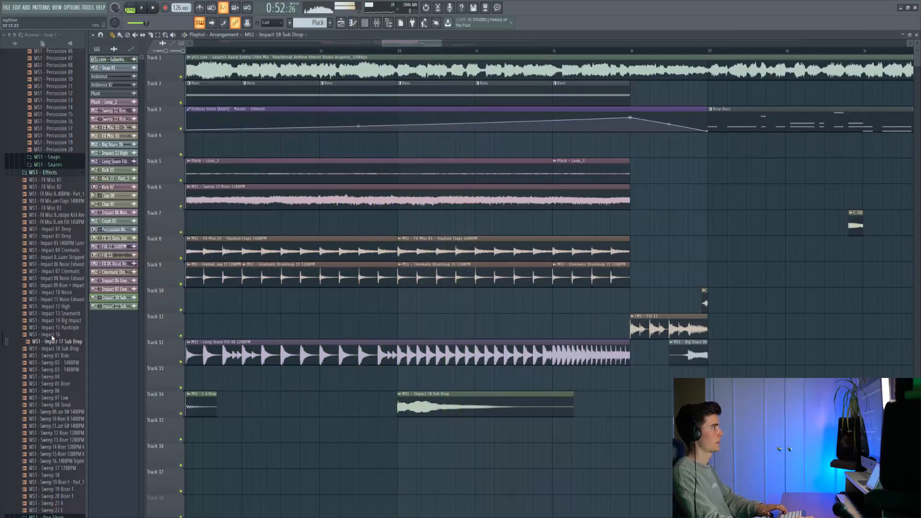
Step: Select the timeline from bar 33 to bar 36 and open the BS - Reese Devil synth used by the Bass pattern
{"action": "scroll", "coordinate": [401, 335], "scroll_direction": "down", "scroll_amount": 3}
{"action": "left_click_drag", "start_coordinate": [398, 50], "coordinate": [502, 50]}
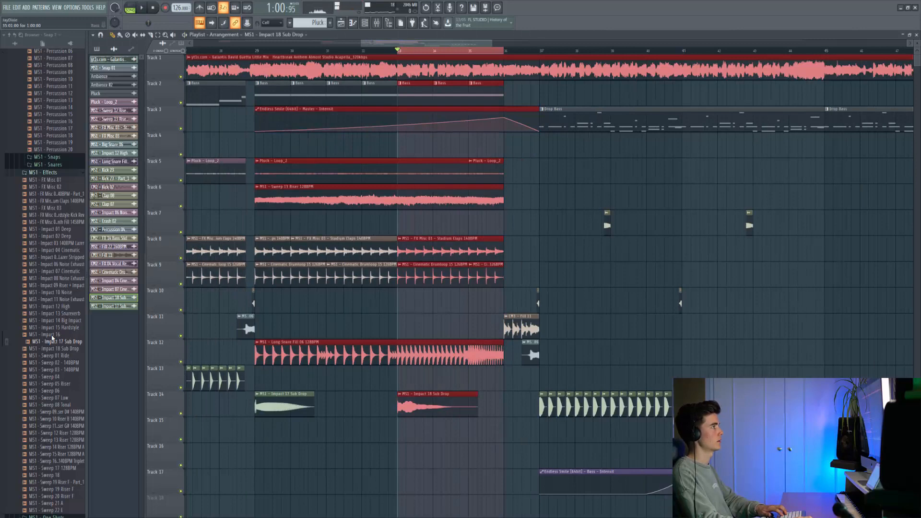
{"action": "left_click", "coordinate": [485, 91]}
{"action": "left_click", "coordinate": [365, 22]}
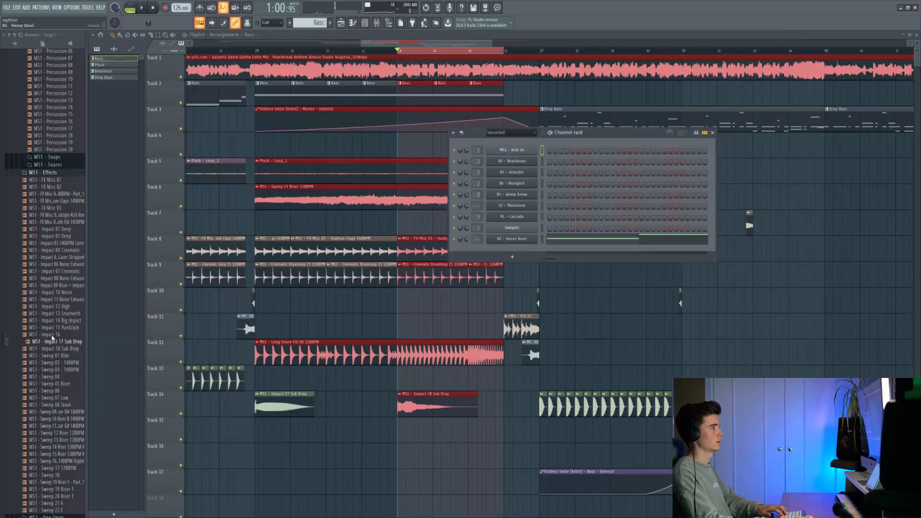
{"action": "left_click", "coordinate": [512, 239]}
{"action": "left_click", "coordinate": [283, 170]}
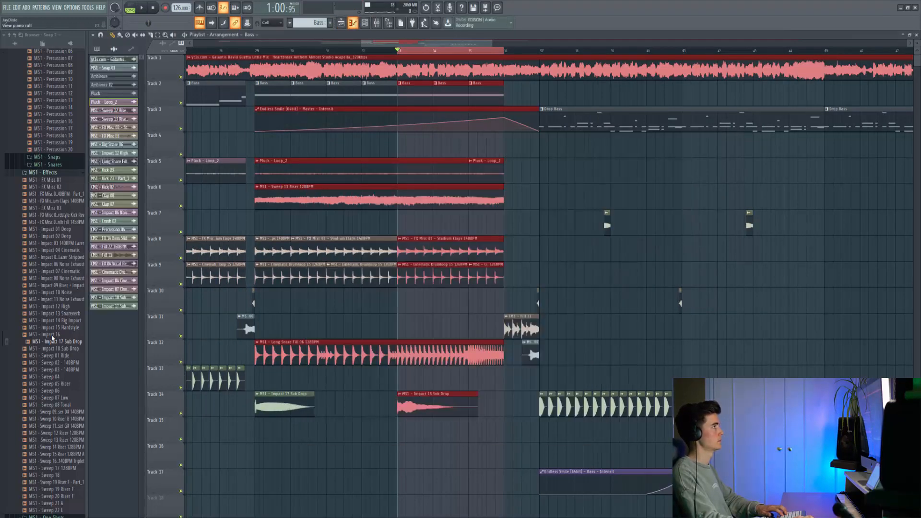
{"action": "key", "text": "F6"}
{"action": "left_click", "coordinate": [512, 132]}
{"action": "left_click", "coordinate": [509, 163]}
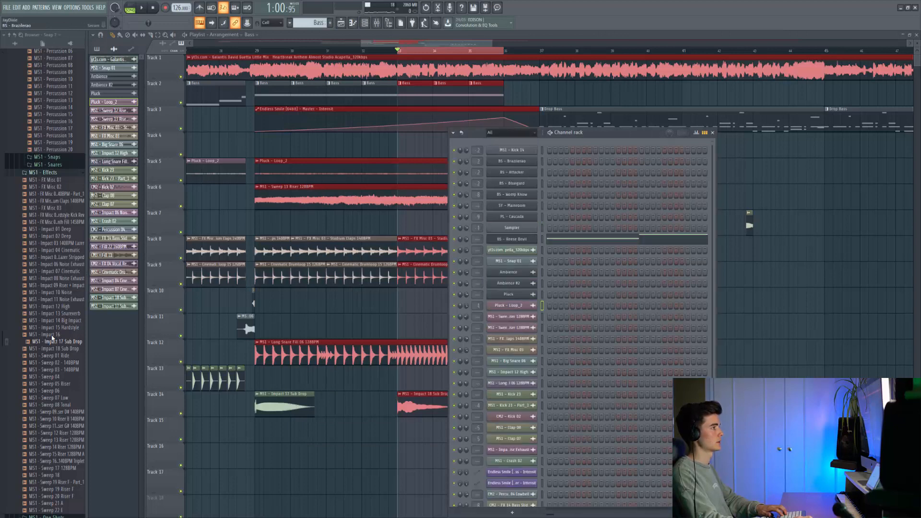
{"action": "left_click", "coordinate": [512, 239]}
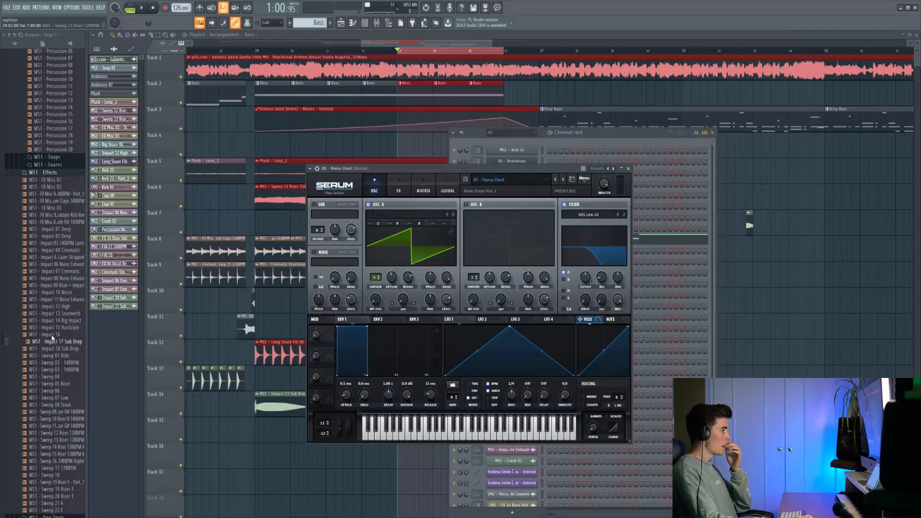
Step: Browse the Reese Devil parameters and create a Pitch Bend automation clip over bars 33 to 36 on Track 4
{"action": "left_click", "coordinate": [317, 168]}
{"action": "left_click", "coordinate": [310, 168]}
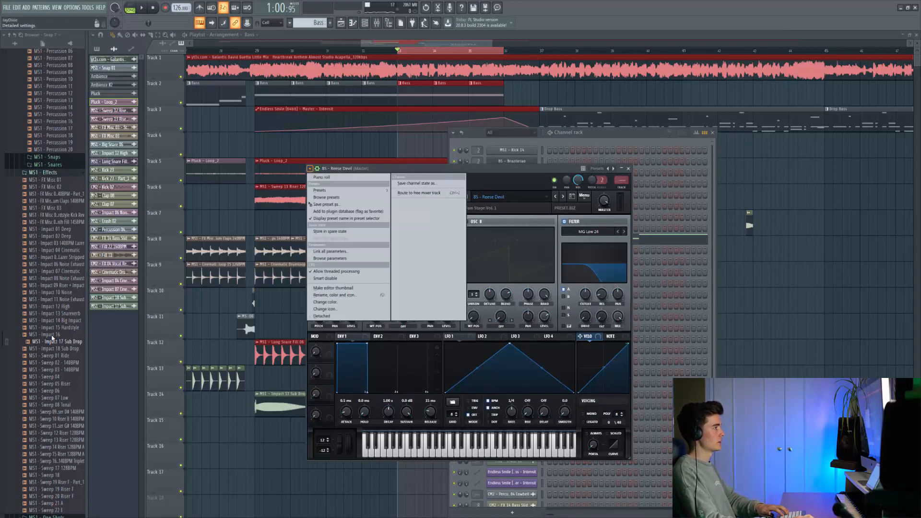
{"action": "left_click", "coordinate": [330, 258]}
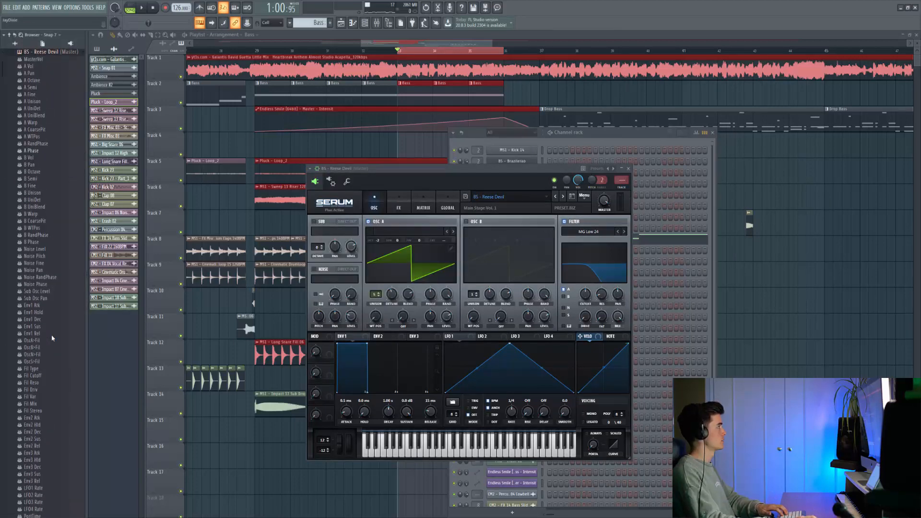
{"action": "scroll", "coordinate": [52, 338], "scroll_direction": "down", "scroll_amount": 20}
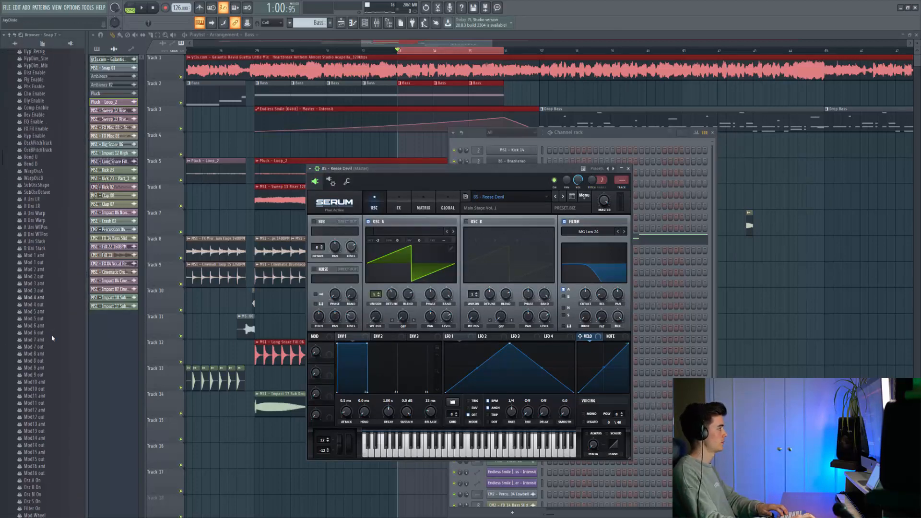
{"action": "scroll", "coordinate": [52, 338], "scroll_direction": "down", "scroll_amount": 5}
{"action": "right_click", "coordinate": [33, 431]}
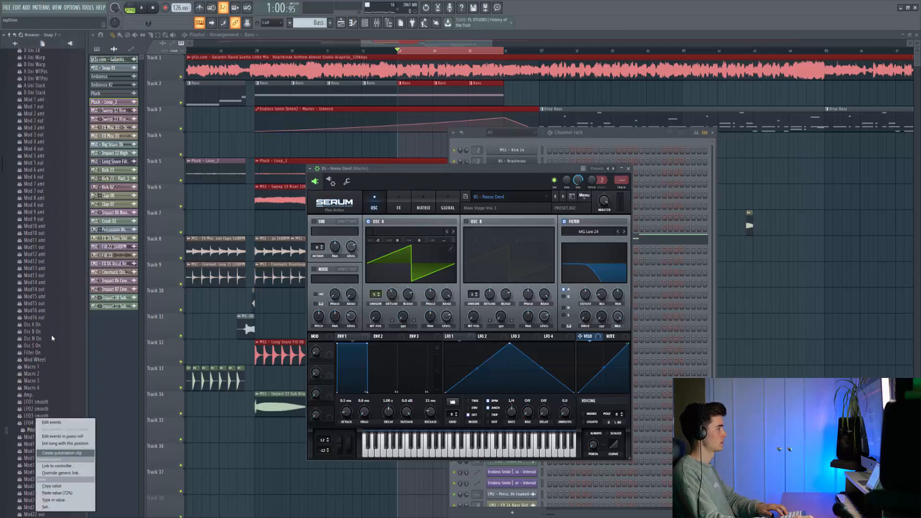
{"action": "left_click", "coordinate": [62, 453]}
{"action": "left_click", "coordinate": [422, 139]}
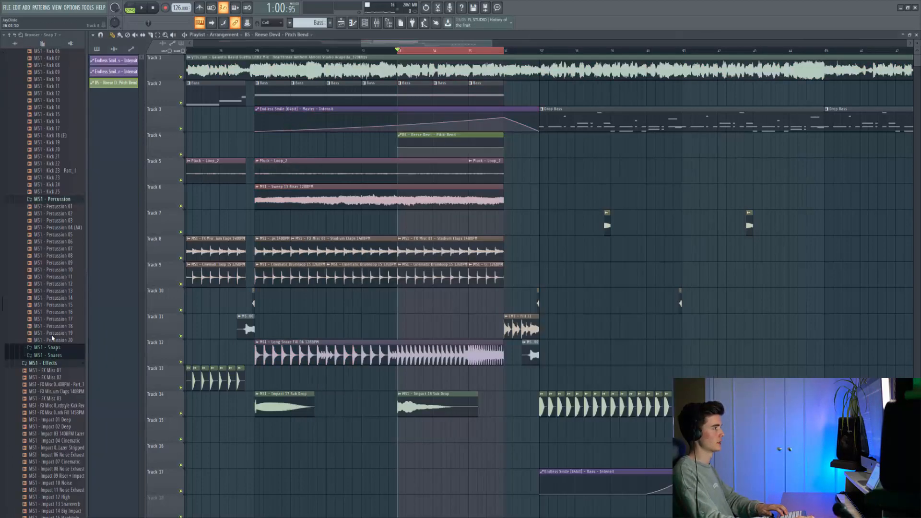
Step: Shape the Reese Devil Pitch Bend automation on Track 4 as a gradual rise ending with a drop back just before bar 36
{"action": "scroll", "coordinate": [468, 144], "scroll_direction": "up", "scroll_amount": 3}
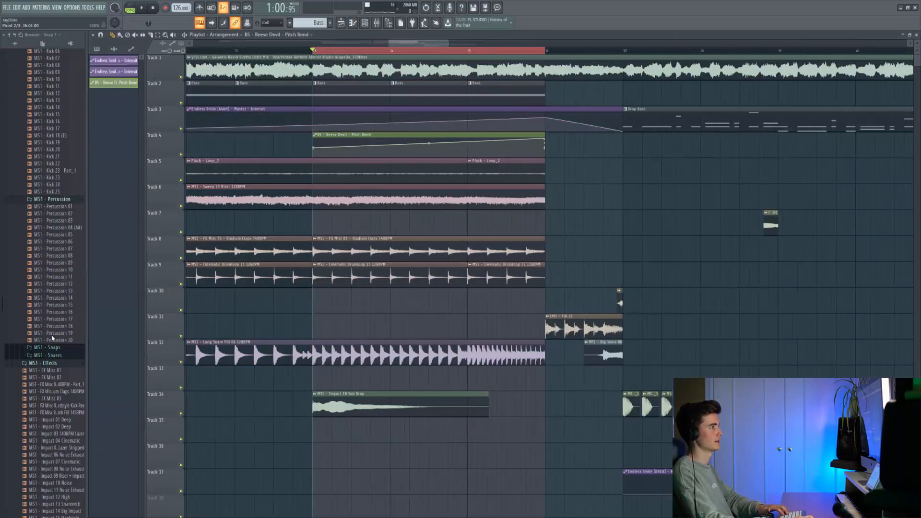
{"action": "scroll", "coordinate": [540, 146], "scroll_direction": "up", "scroll_amount": 3}
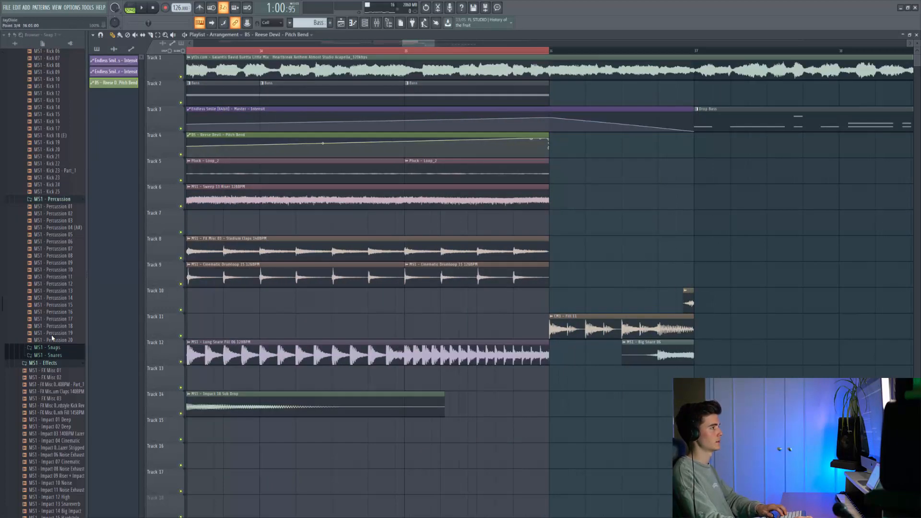
{"action": "scroll", "coordinate": [516, 140], "scroll_direction": "down", "scroll_amount": 4}
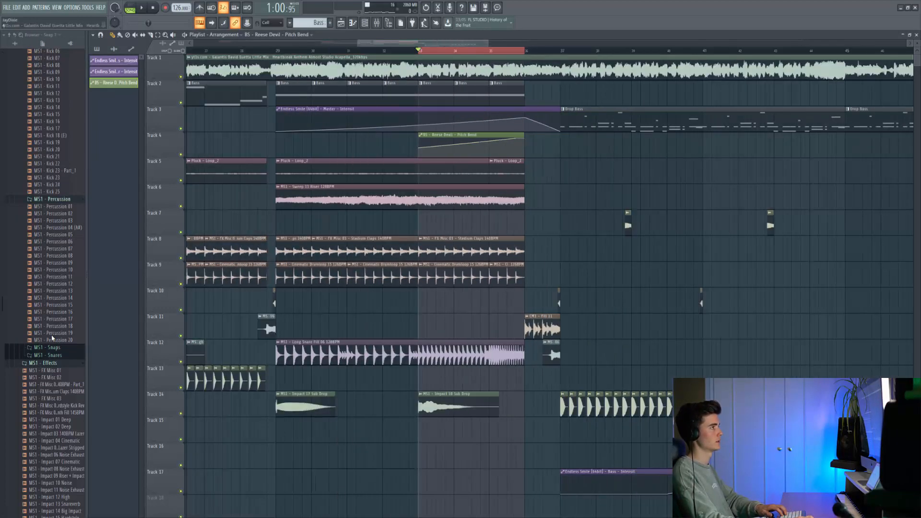
Step: Play the build-up from bar 33 and extend the timeline selection through the drop into bar 46
{"action": "key", "text": "space"}
{"action": "left_click_drag", "start_coordinate": [419, 51], "coordinate": [560, 51]}
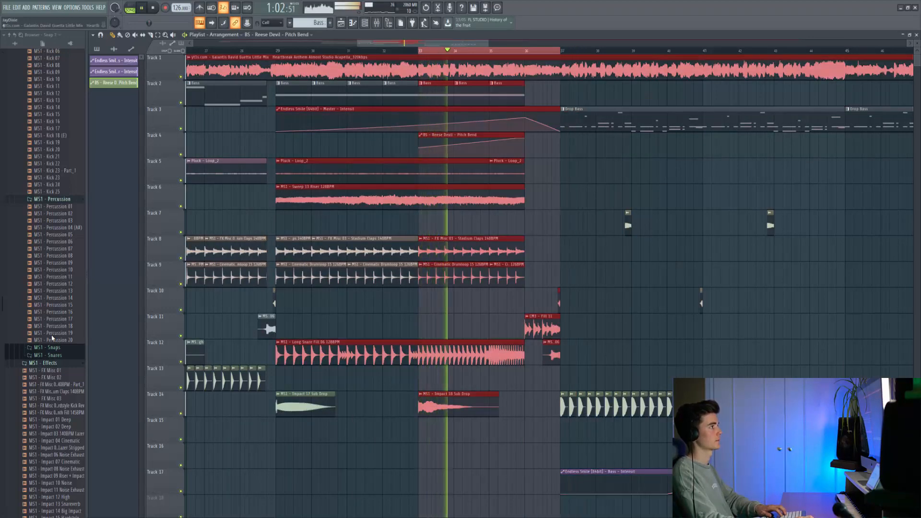
{"action": "left_click", "coordinate": [564, 96], "text": "ctrl"}
{"action": "scroll", "coordinate": [564, 96], "scroll_direction": "right", "scroll_amount": 2}
{"action": "scroll", "coordinate": [528, 96], "scroll_direction": "right", "scroll_amount": 2}
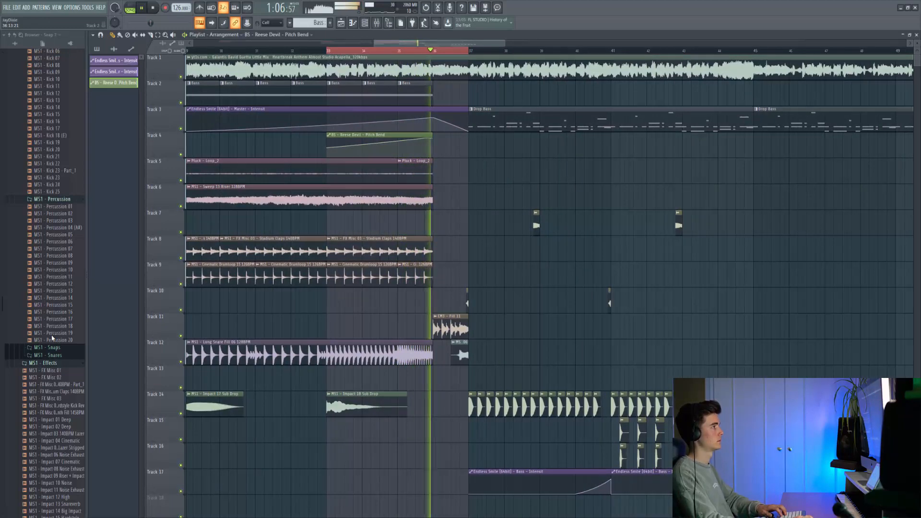
{"action": "left_click_drag", "start_coordinate": [468, 51], "coordinate": [805, 51]}
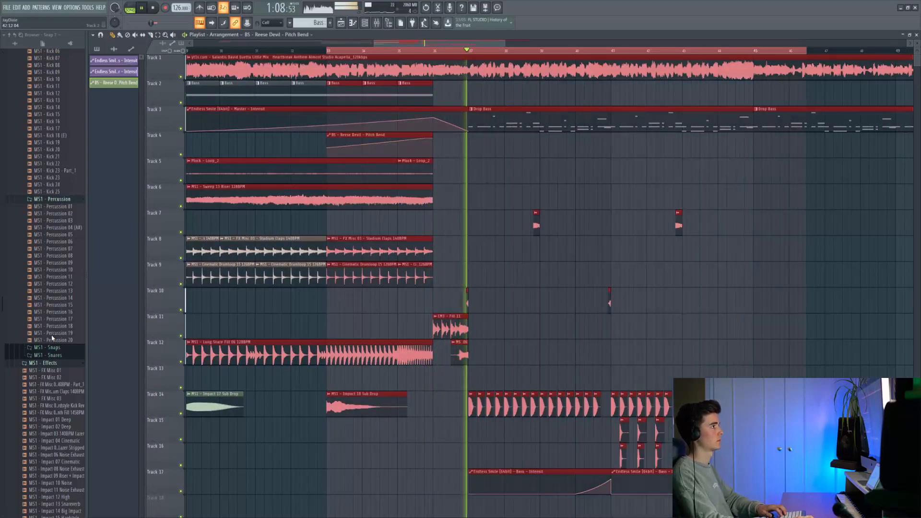
{"action": "left_click", "coordinate": [710, 96], "text": "ctrl"}
Step: Examine the drop's drum, automation and crash clips from bar 37 down through Track 21 during playback
{"action": "scroll", "coordinate": [710, 96], "scroll_direction": "down", "scroll_amount": 4}
{"action": "scroll", "coordinate": [527, 240], "scroll_direction": "right", "scroll_amount": 4}
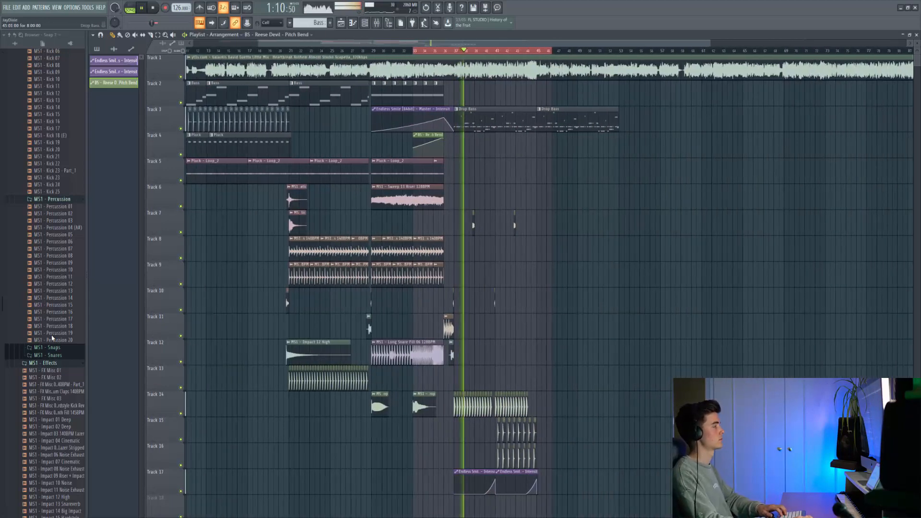
{"action": "scroll", "coordinate": [464, 240], "scroll_direction": "up", "scroll_amount": 5}
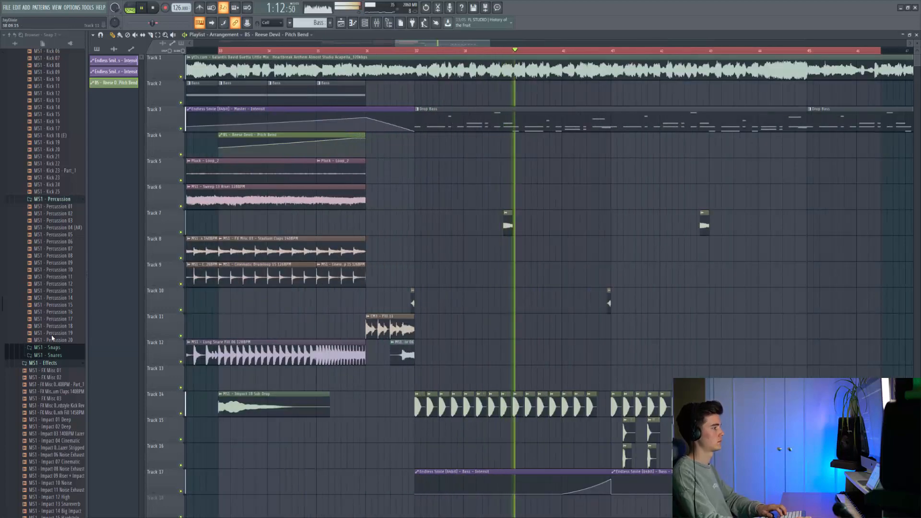
{"action": "scroll", "coordinate": [464, 240], "scroll_direction": "right", "scroll_amount": 4}
{"action": "scroll", "coordinate": [464, 240], "scroll_direction": "down", "scroll_amount": 4}
{"action": "scroll", "coordinate": [383, 213], "scroll_direction": "down", "scroll_amount": 5}
{"action": "scroll", "coordinate": [382, 214], "scroll_direction": "down", "scroll_amount": 4}
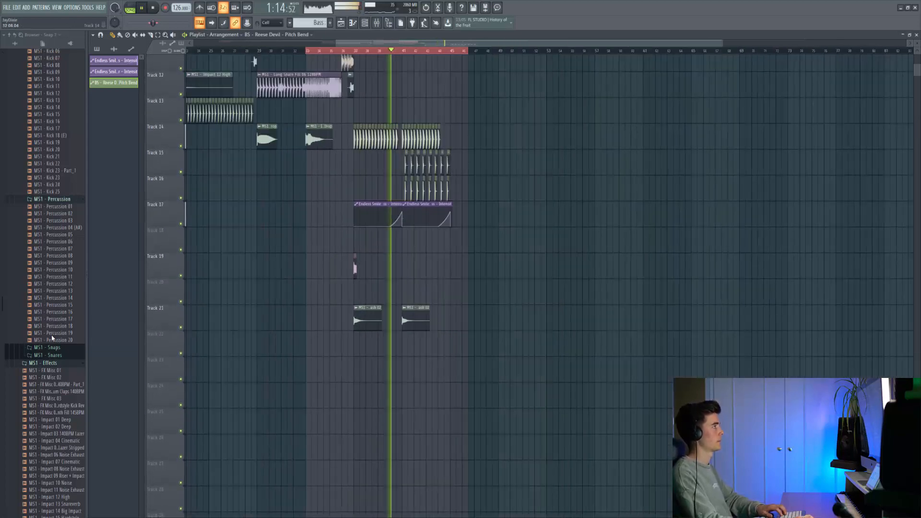
{"action": "scroll", "coordinate": [382, 213], "scroll_direction": "up", "scroll_amount": 3}
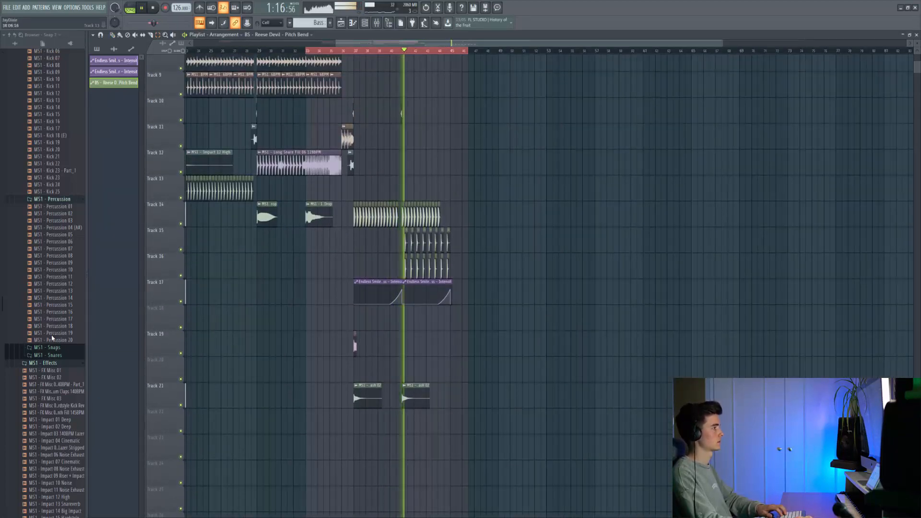
Step: Duplicate the drop clips on Tracks 14 to 21 and align the copies to start at bar 45
{"action": "left_click_drag", "start_coordinate": [352, 200], "coordinate": [487, 413]}
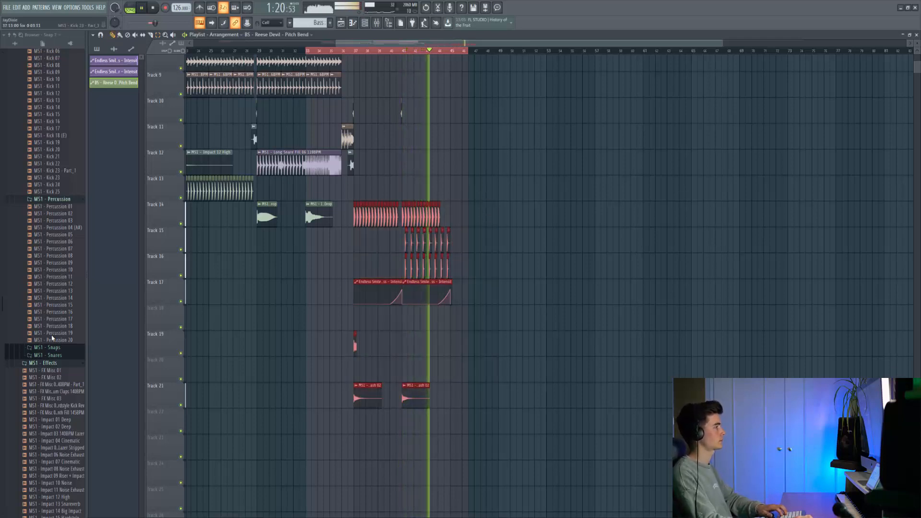
{"action": "key", "text": "ctrl+b"}
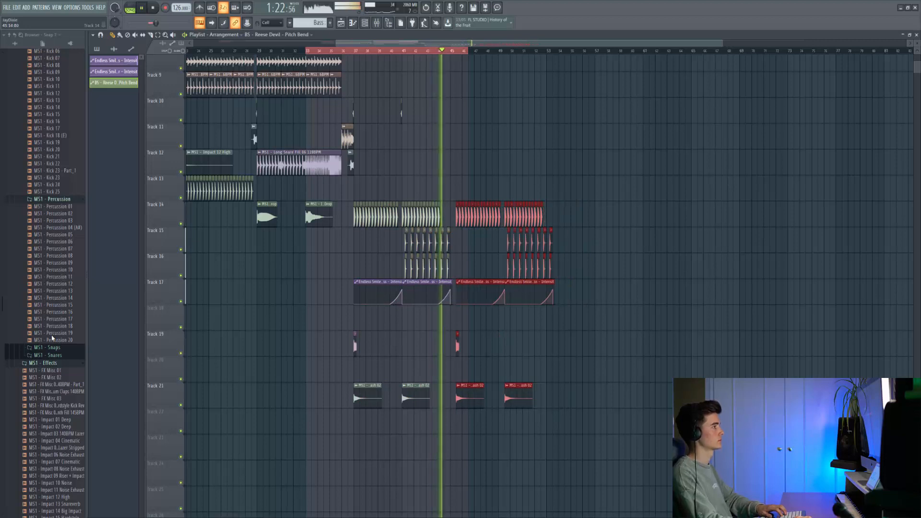
{"action": "key", "text": "space"}
{"action": "left_click_drag", "start_coordinate": [460, 214], "coordinate": [454, 215]}
{"action": "scroll", "coordinate": [454, 215], "scroll_direction": "up", "scroll_amount": 7}
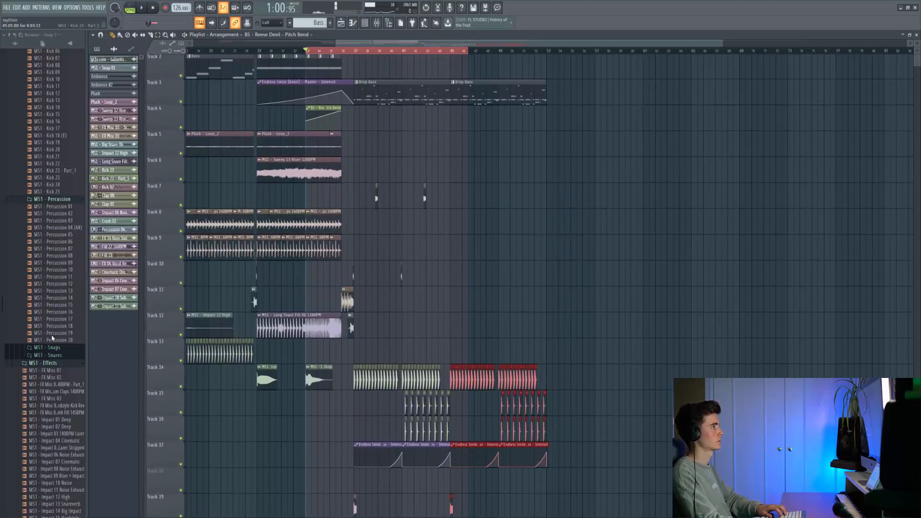
Step: Extend the timeline selection to bar 53, play the duplicated drop, and clear the selection to listen to the acapella around bar 85
{"action": "key", "text": "ctrl+a"}
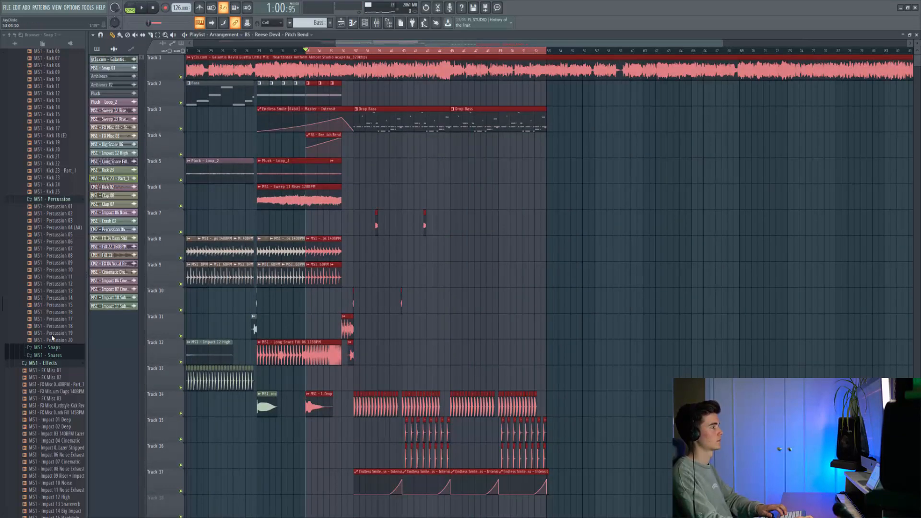
{"action": "scroll", "coordinate": [471, 72], "scroll_direction": "up", "scroll_amount": 3}
{"action": "scroll", "coordinate": [445, 278], "scroll_direction": "down", "scroll_amount": 3}
{"action": "key", "text": "space"}
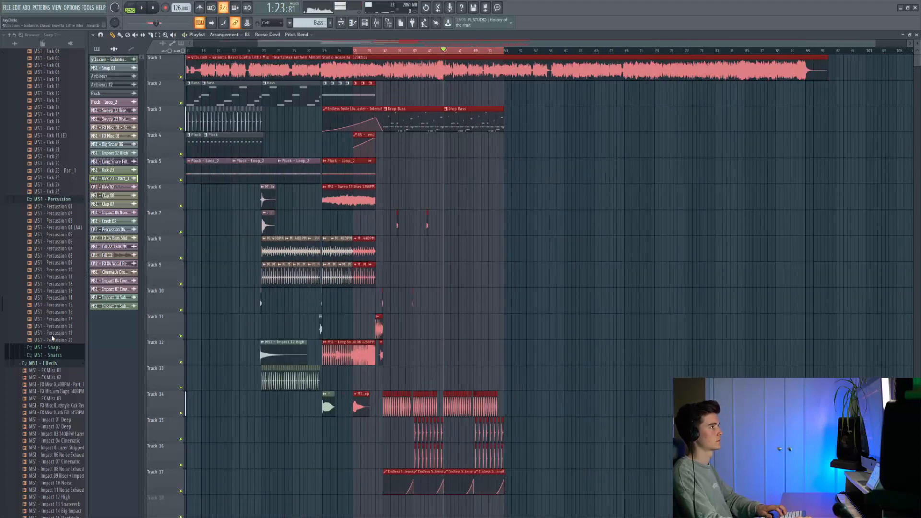
{"action": "scroll", "coordinate": [445, 278], "scroll_direction": "right", "scroll_amount": 3}
{"action": "key", "text": "ctrl+d"}
{"action": "left_click", "coordinate": [672, 51]}
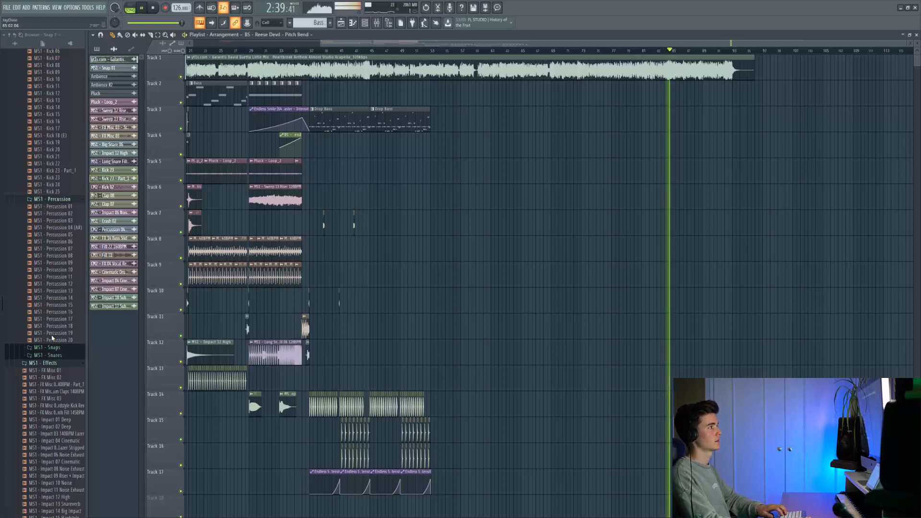
Step: Delete the acapella's sliced middle section on Track 1 and move its closing section to start at bar 45
{"action": "scroll", "coordinate": [671, 279], "scroll_direction": "up", "scroll_amount": 3}
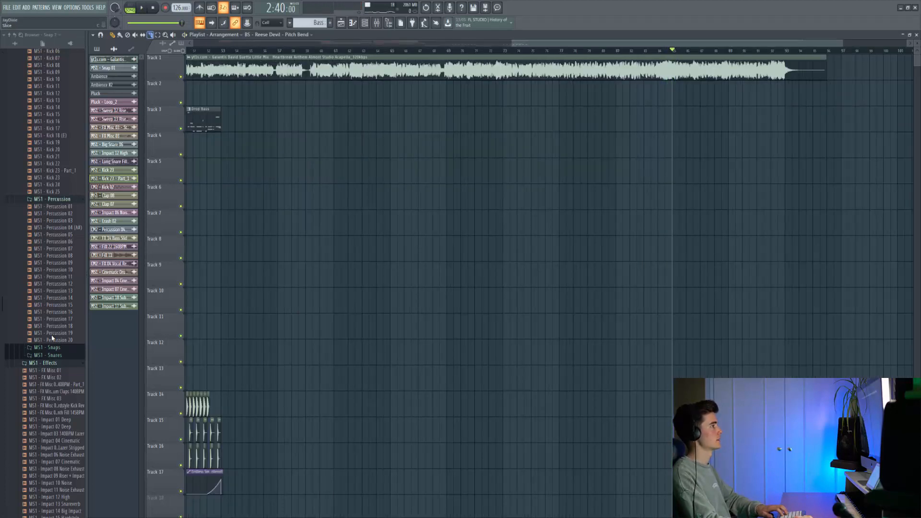
{"action": "scroll", "coordinate": [356, 119], "scroll_direction": "down", "scroll_amount": 3}
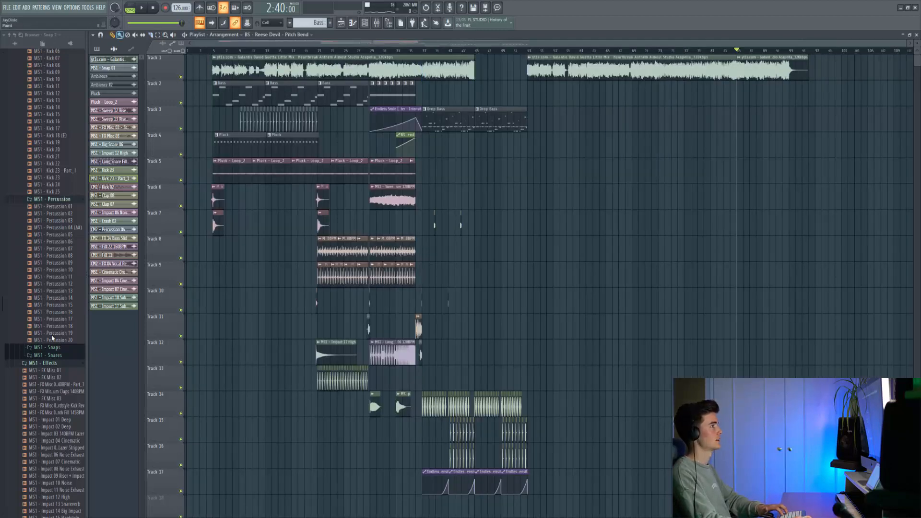
{"action": "right_click", "coordinate": [695, 70]}
{"action": "left_click_drag", "start_coordinate": [763, 70], "coordinate": [501, 70]}
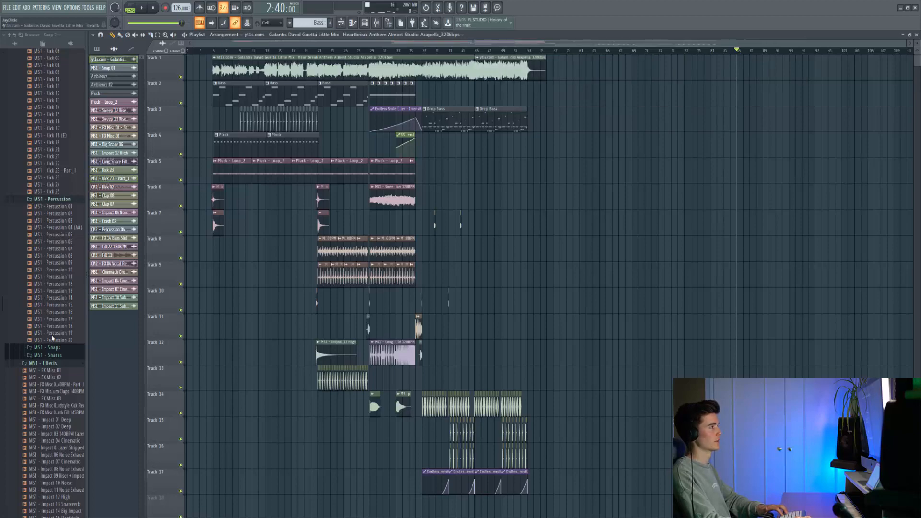
Step: Undo the removal of the second Drop Bass clip and duplicate the Track 15 and 16 claps from bar 49 back to bar 45
{"action": "scroll", "coordinate": [594, 240], "scroll_direction": "up", "scroll_amount": 3}
{"action": "scroll", "coordinate": [595, 240], "scroll_direction": "down", "scroll_amount": 2}
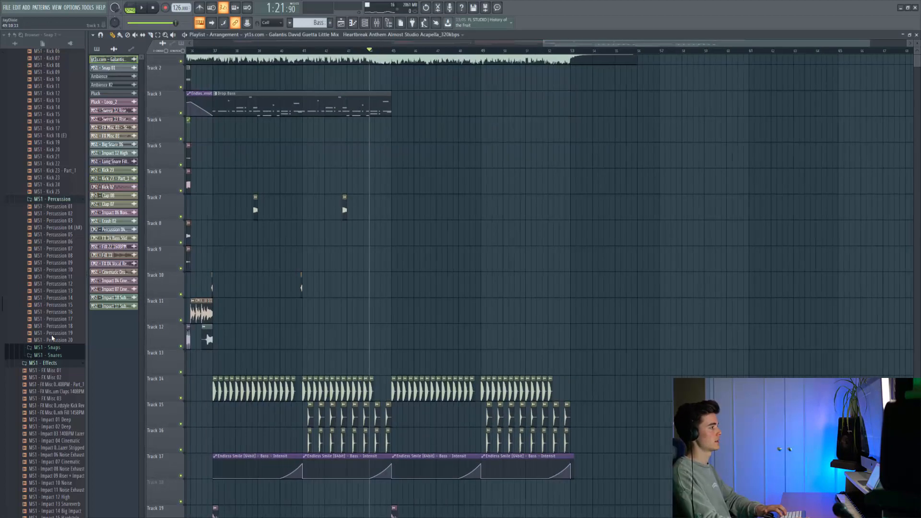
{"action": "scroll", "coordinate": [594, 239], "scroll_direction": "down", "scroll_amount": 2}
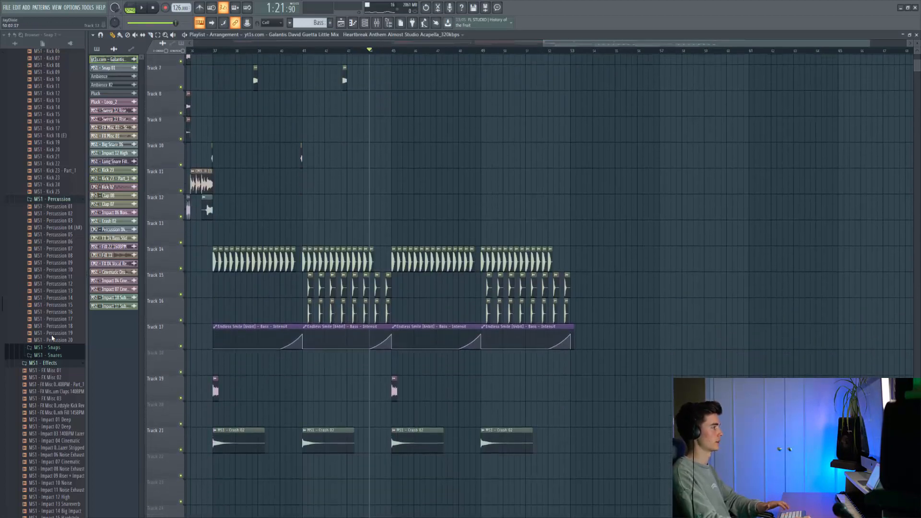
{"action": "scroll", "coordinate": [506, 336], "scroll_direction": "up", "scroll_amount": 7}
{"action": "key", "text": "ctrl+z"}
{"action": "scroll", "coordinate": [506, 335], "scroll_direction": "down", "scroll_amount": 8}
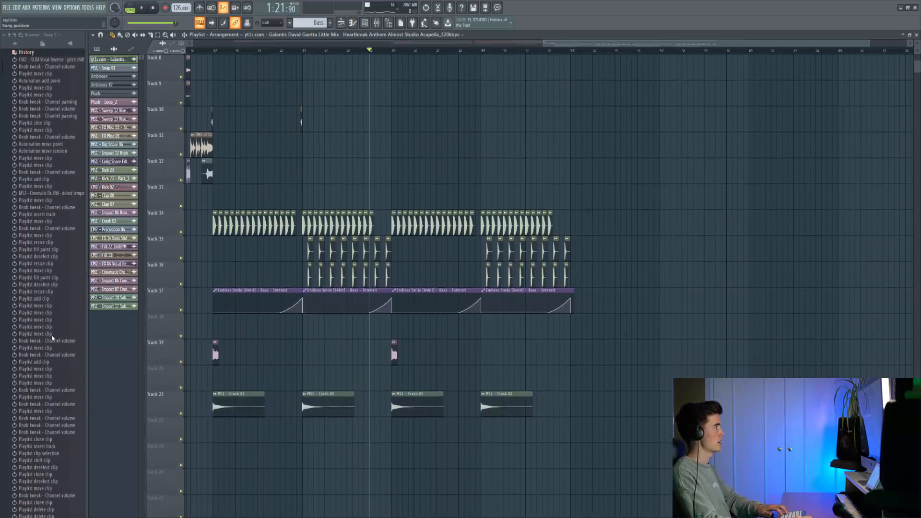
{"action": "left_click_drag", "start_coordinate": [472, 236], "coordinate": [586, 287]}
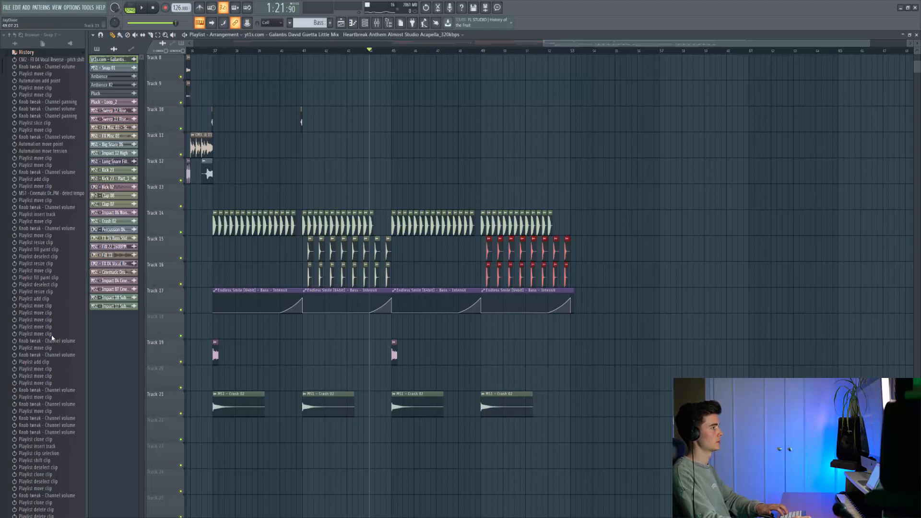
{"action": "left_click_drag", "start_coordinate": [490, 248], "coordinate": [402, 246]}
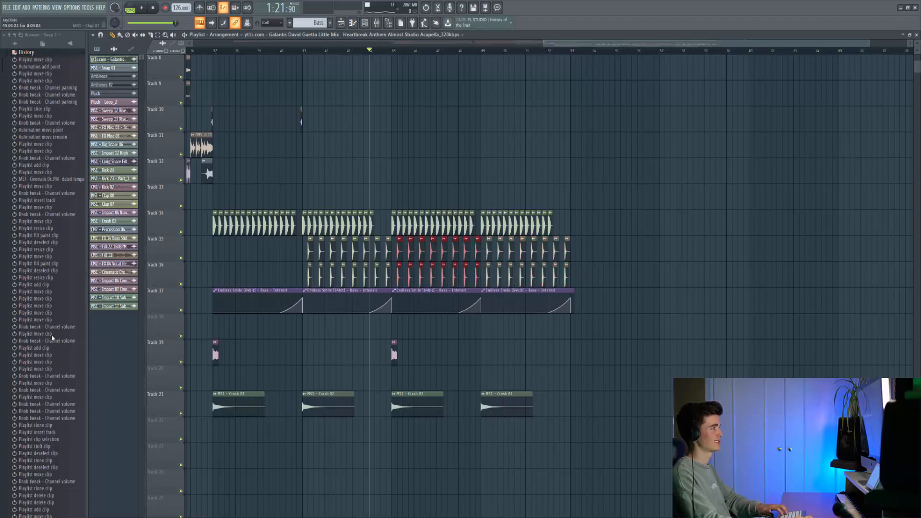
Step: Duplicate the first drop's effect and fill clips on Tracks 7 and 10 to 12, placing the copies eight bars further on
{"action": "scroll", "coordinate": [404, 243], "scroll_direction": "up", "scroll_amount": 7}
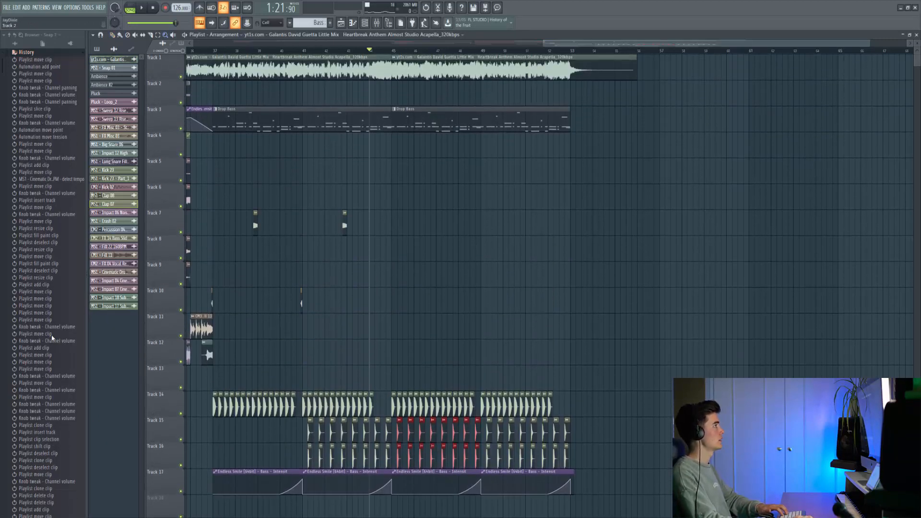
{"action": "scroll", "coordinate": [336, 216], "scroll_direction": "left", "scroll_amount": 5}
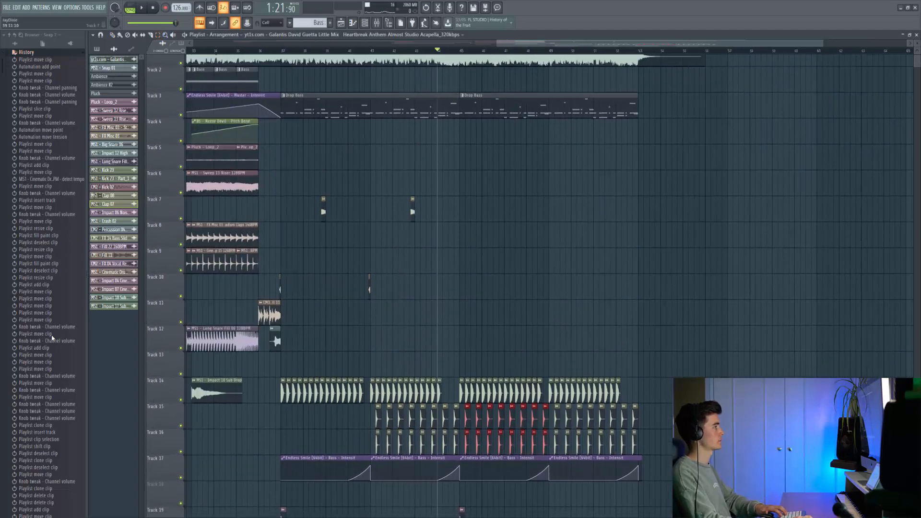
{"action": "left_click_drag", "start_coordinate": [309, 191], "coordinate": [454, 242]}
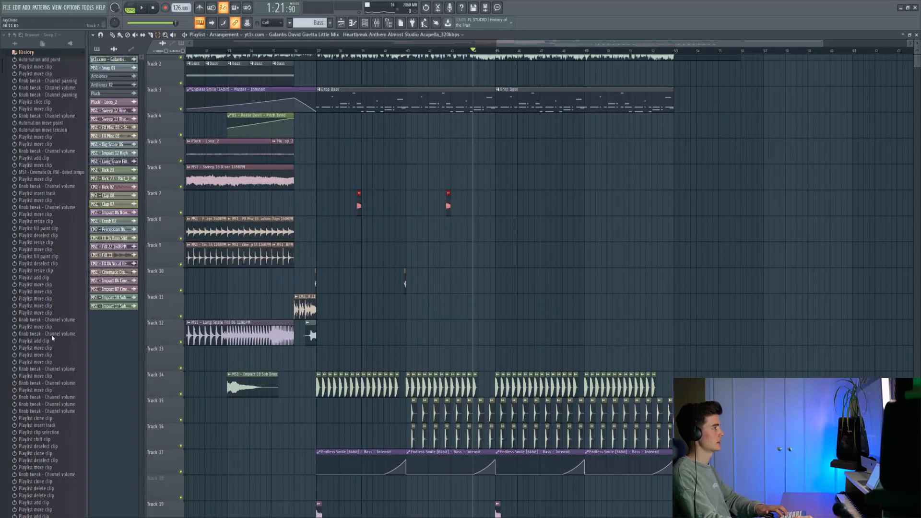
{"action": "left_click_drag", "start_coordinate": [308, 190], "coordinate": [507, 345]}
{"action": "scroll", "coordinate": [307, 215], "scroll_direction": "down", "scroll_amount": 7}
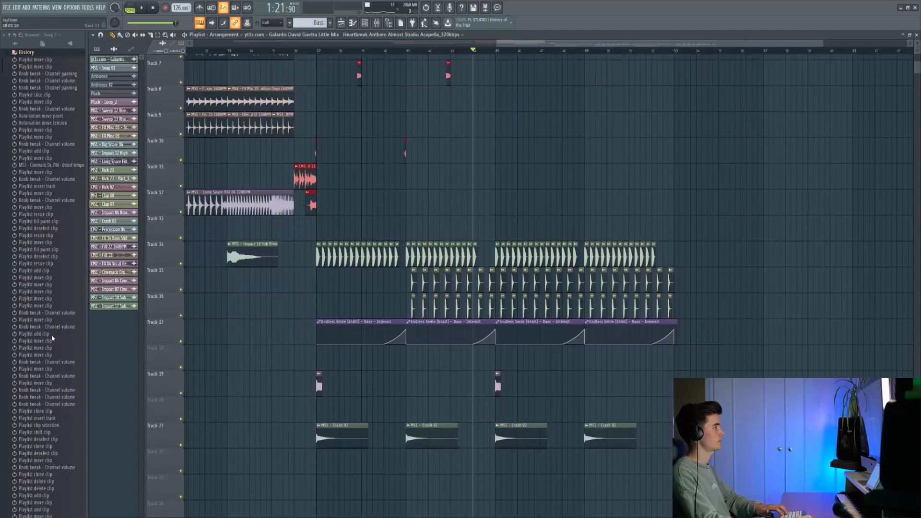
{"action": "left_click_drag", "start_coordinate": [306, 127], "coordinate": [479, 126]}
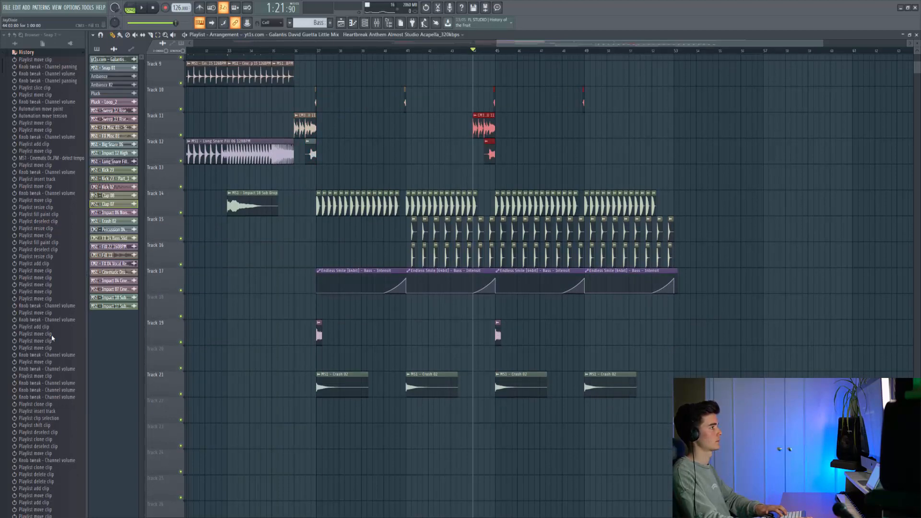
Step: Deselect the copied clips and play the second drop from bar 44 into bar 49 to check the new fills and claps
{"action": "scroll", "coordinate": [479, 126], "scroll_direction": "up", "scroll_amount": 3}
{"action": "key", "text": "space"}
{"action": "left_click", "coordinate": [499, 178], "text": "ctrl"}
{"action": "scroll", "coordinate": [499, 177], "scroll_direction": "up", "scroll_amount": 3}
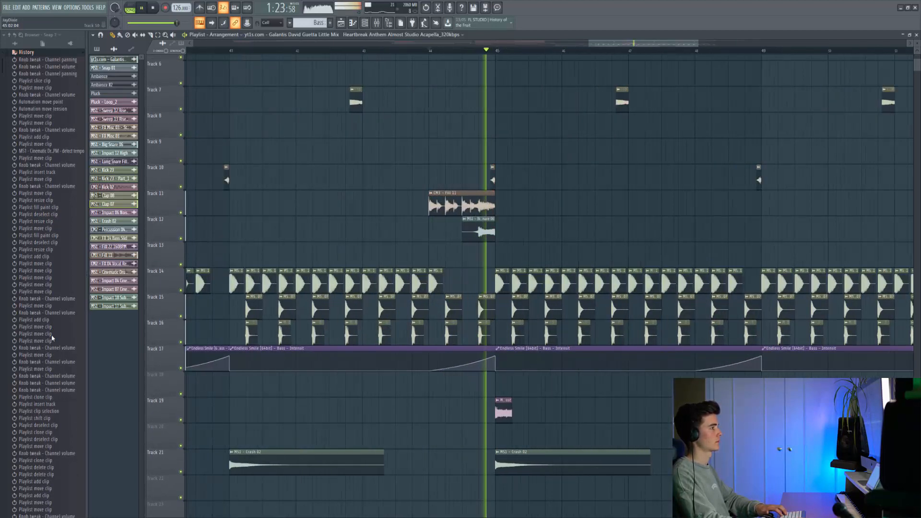
{"action": "scroll", "coordinate": [499, 178], "scroll_direction": "up", "scroll_amount": 2}
{"action": "scroll", "coordinate": [499, 178], "scroll_direction": "down", "scroll_amount": 4}
{"action": "scroll", "coordinate": [556, 235], "scroll_direction": "up", "scroll_amount": 5}
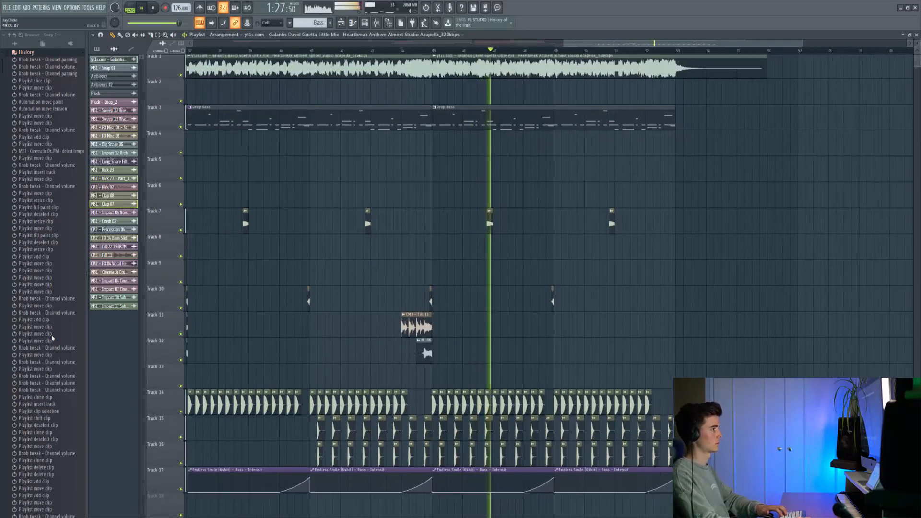
{"action": "key", "text": "space"}
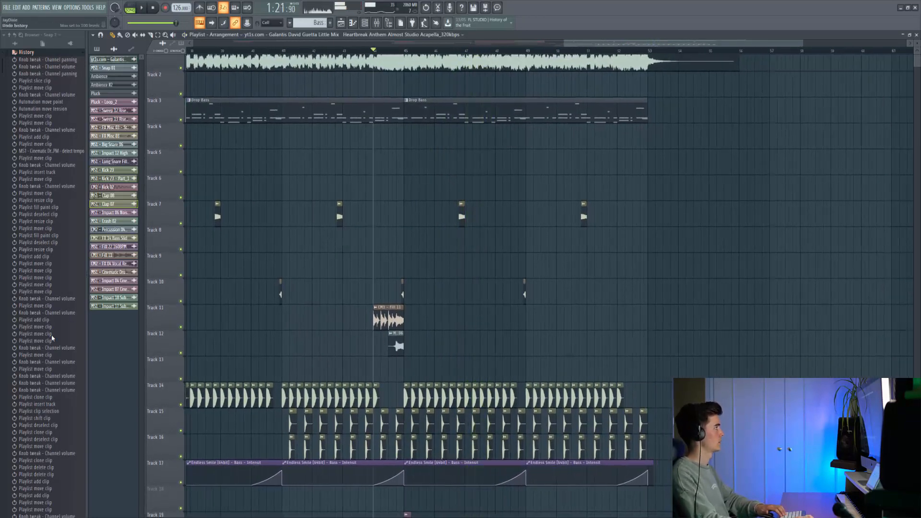
Step: Browse the Main Stage sample pack and open the MS1 - Drum Loops folder within MS1 - Drums
{"action": "key", "text": "alt+F8"}
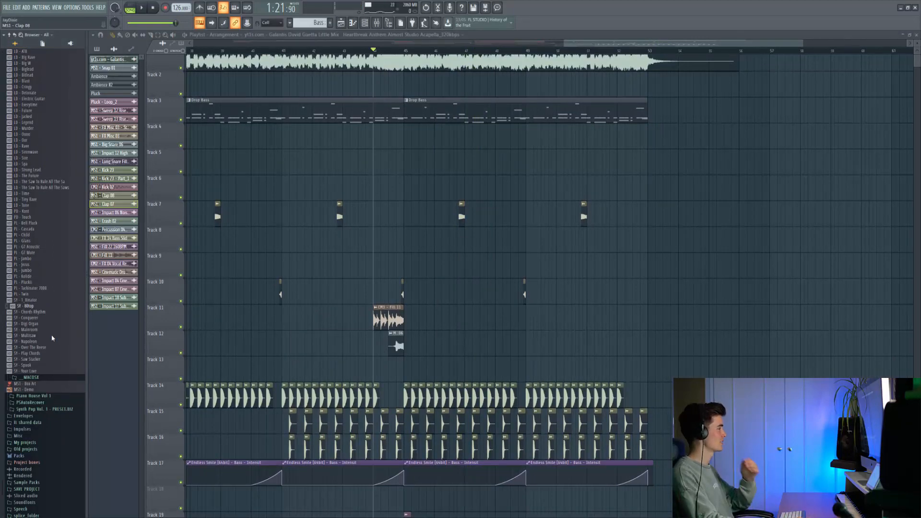
{"action": "scroll", "coordinate": [53, 338], "scroll_direction": "up", "scroll_amount": 20}
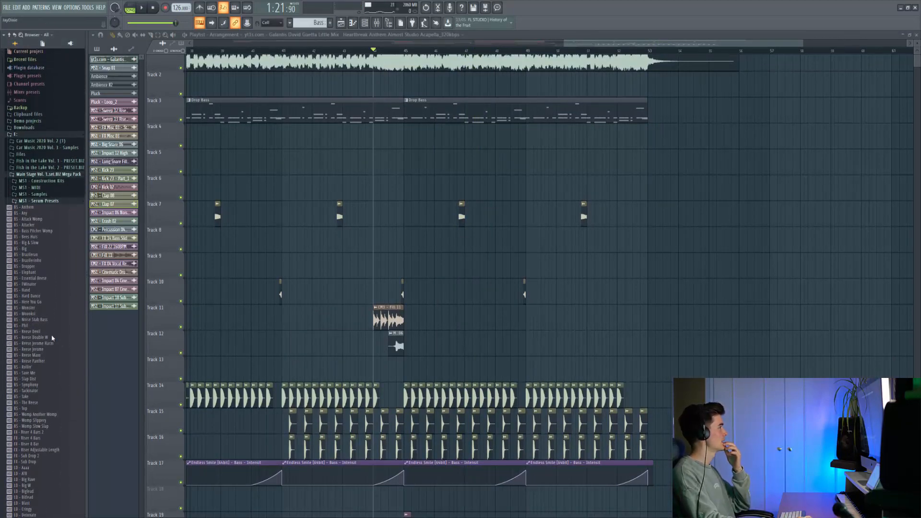
{"action": "key", "text": "Left"}
{"action": "key", "text": "Up"}
{"action": "key", "text": "Right"}
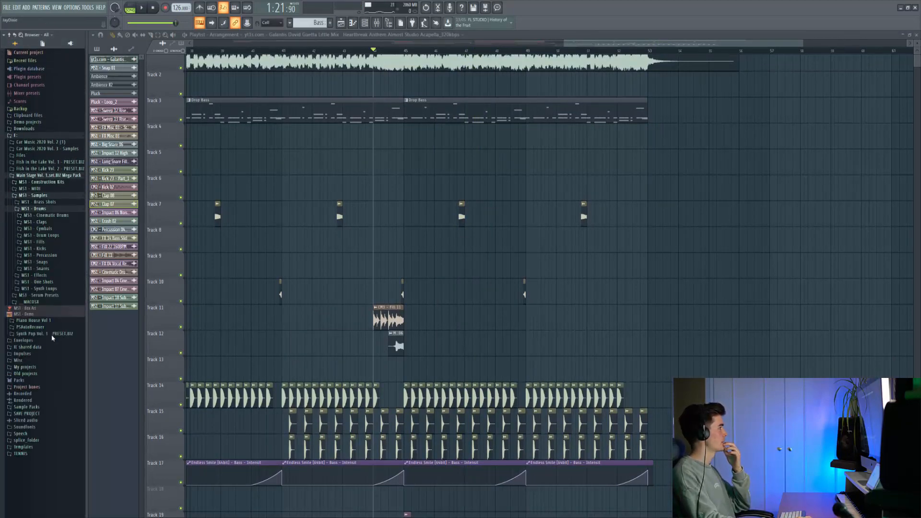
{"action": "key", "text": "Down"}
{"action": "key", "text": "Down"}
{"action": "key", "text": "Down"}
{"action": "key", "text": "Down"}
{"action": "key", "text": "Right"}
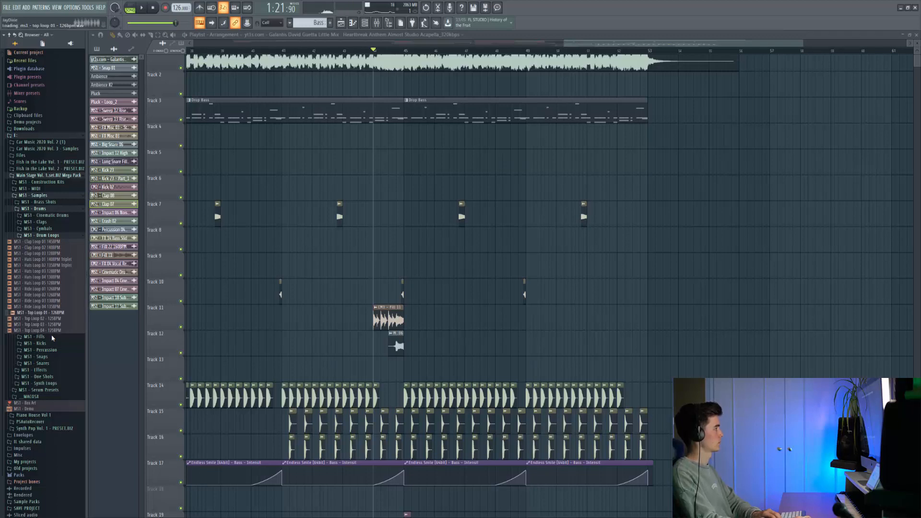
Step: Place MS1 - Top Loop 01 - 126BPM on Track 13 at bar 45 and fit it to the project tempo
{"action": "left_click_drag", "start_coordinate": [52, 338], "coordinate": [417, 369]}
{"action": "left_click", "coordinate": [407, 359]}
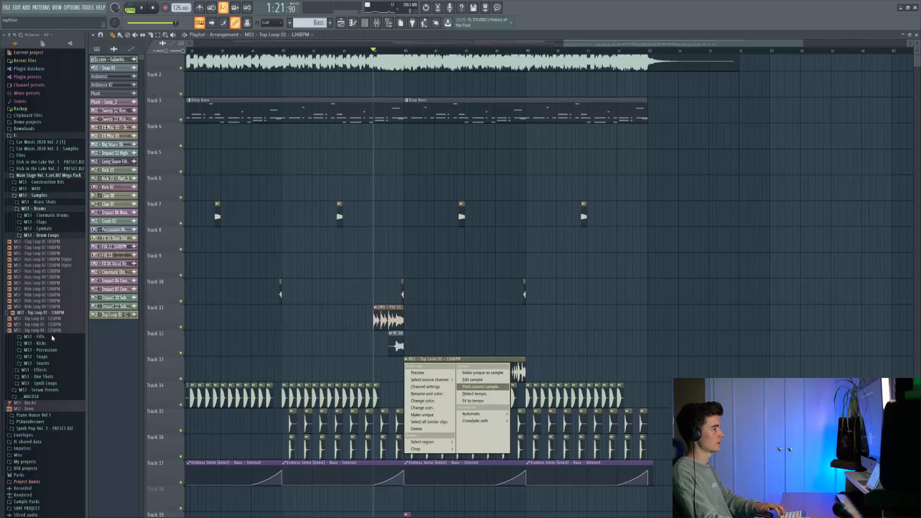
{"action": "left_click", "coordinate": [473, 401]}
{"action": "left_click", "coordinate": [460, 264]}
Step: Set the top loop's declicking mode to Generic (bleeding) and close its channel settings
{"action": "scroll", "coordinate": [407, 369], "scroll_direction": "up", "scroll_amount": 10}
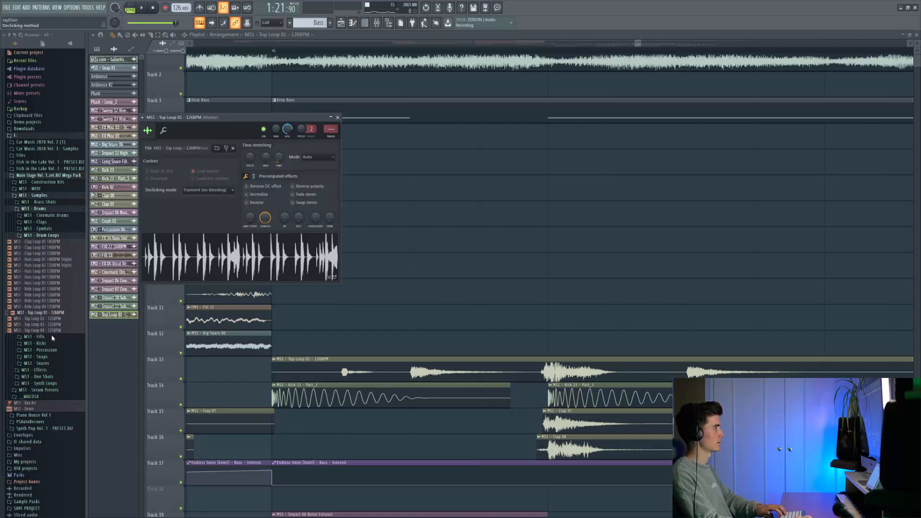
{"action": "left_click", "coordinate": [208, 190]}
{"action": "left_click", "coordinate": [206, 225]}
{"action": "left_click", "coordinate": [338, 117]}
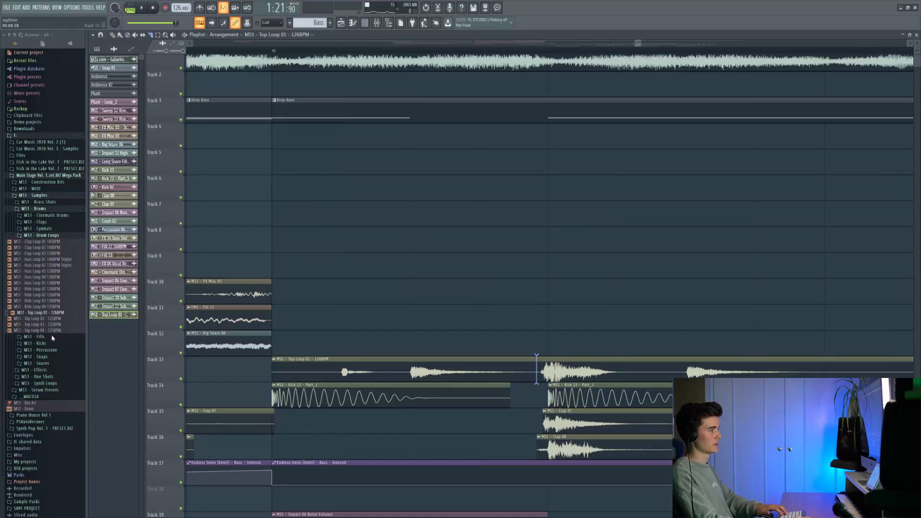
Step: Slice the top loop on Track 13 around the clap hits in bar 45 and delete those slices
{"action": "right_click", "coordinate": [629, 372]}
{"action": "scroll", "coordinate": [576, 369], "scroll_direction": "right", "scroll_amount": 10}
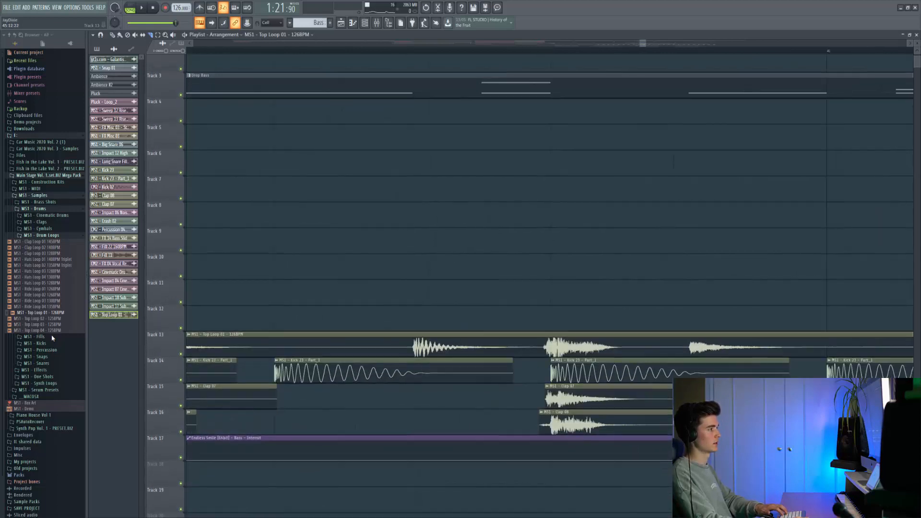
{"action": "left_click", "coordinate": [536, 346]}
{"action": "right_click", "coordinate": [623, 347]}
{"action": "scroll", "coordinate": [623, 347], "scroll_direction": "left", "scroll_amount": 3}
{"action": "right_click", "coordinate": [623, 346]}
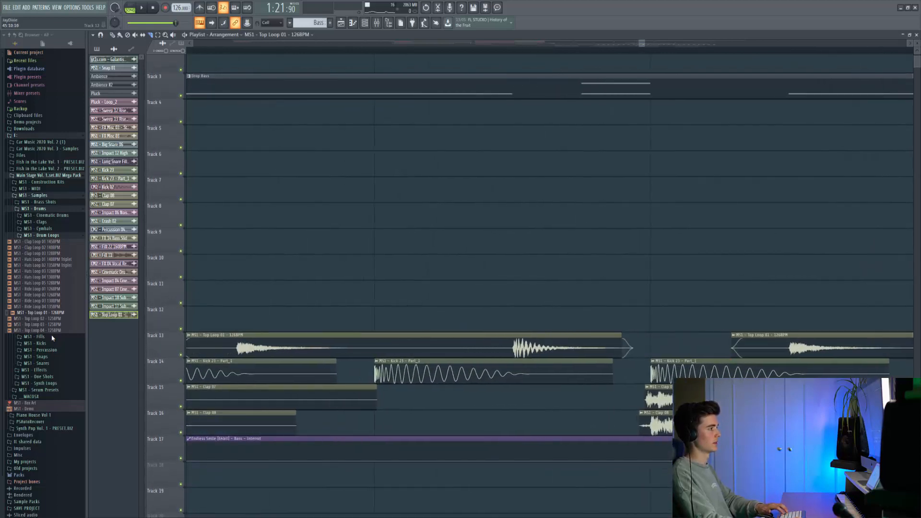
{"action": "scroll", "coordinate": [444, 341], "scroll_direction": "left", "scroll_amount": 6}
{"action": "scroll", "coordinate": [444, 339], "scroll_direction": "down", "scroll_amount": 3}
{"action": "scroll", "coordinate": [534, 331], "scroll_direction": "right", "scroll_amount": 6}
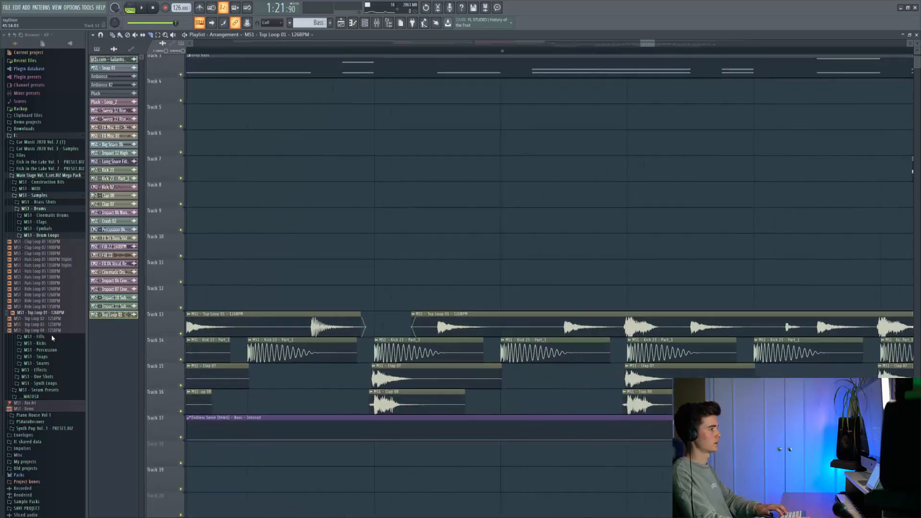
Step: Cut the top loop's parts that overlap the claps in bar 46 out of Track 13
{"action": "scroll", "coordinate": [540, 346], "scroll_direction": "up", "scroll_amount": 3}
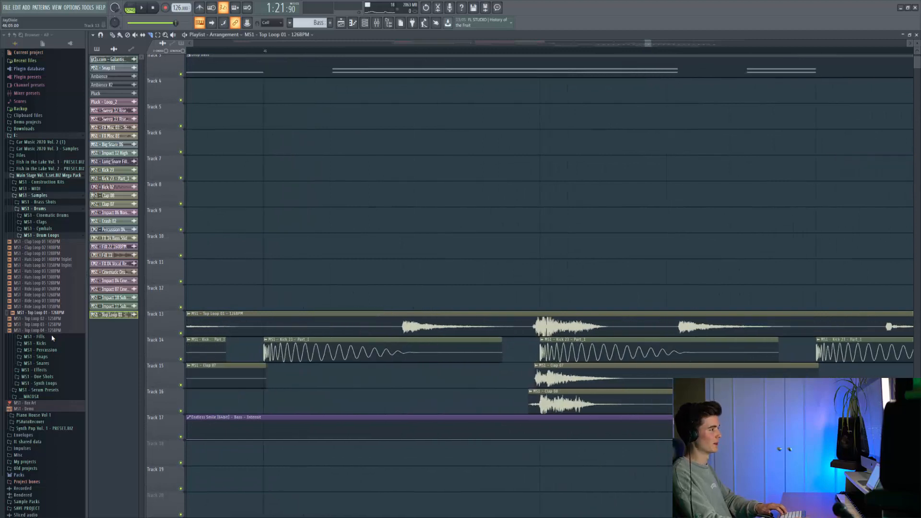
{"action": "right_click", "coordinate": [623, 324]}
{"action": "scroll", "coordinate": [623, 324], "scroll_direction": "right", "scroll_amount": 6}
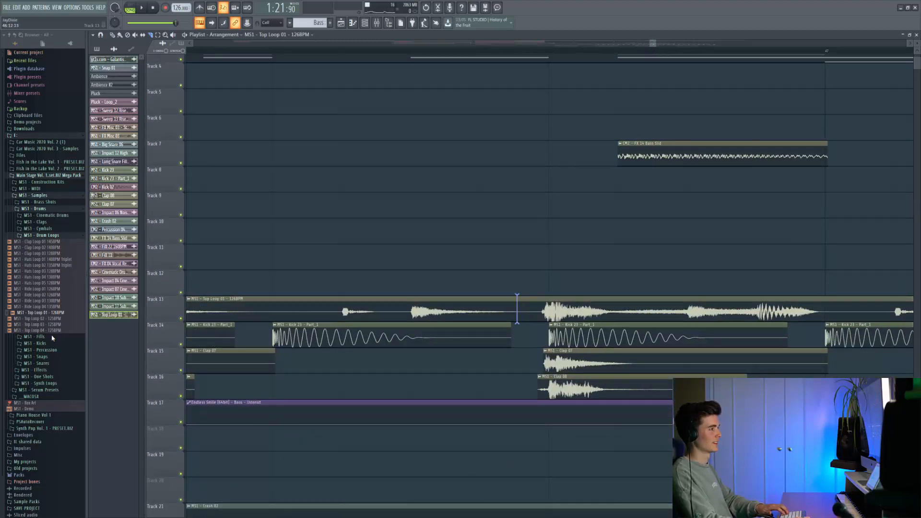
{"action": "right_click", "coordinate": [517, 308]}
{"action": "scroll", "coordinate": [516, 308], "scroll_direction": "down", "scroll_amount": 6}
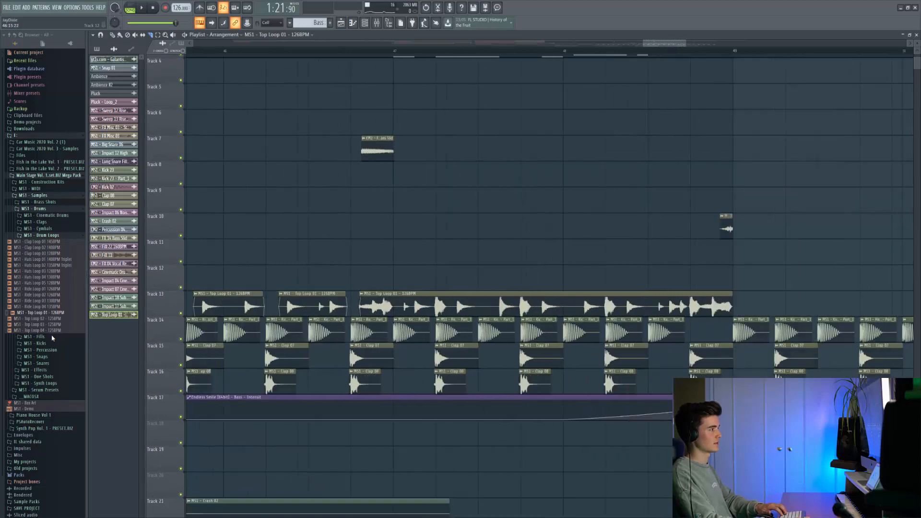
{"action": "scroll", "coordinate": [365, 307], "scroll_direction": "down", "scroll_amount": 3}
{"action": "scroll", "coordinate": [364, 307], "scroll_direction": "up", "scroll_amount": 4}
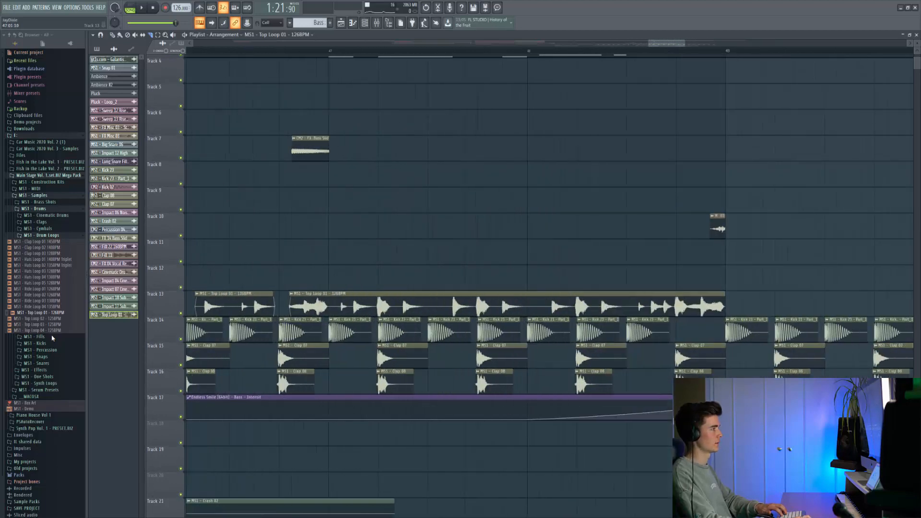
Step: Audition the sliced top loop over the second drop and delete it from Track 13
{"action": "scroll", "coordinate": [365, 307], "scroll_direction": "left", "scroll_amount": 2}
{"action": "scroll", "coordinate": [364, 307], "scroll_direction": "left", "scroll_amount": 2}
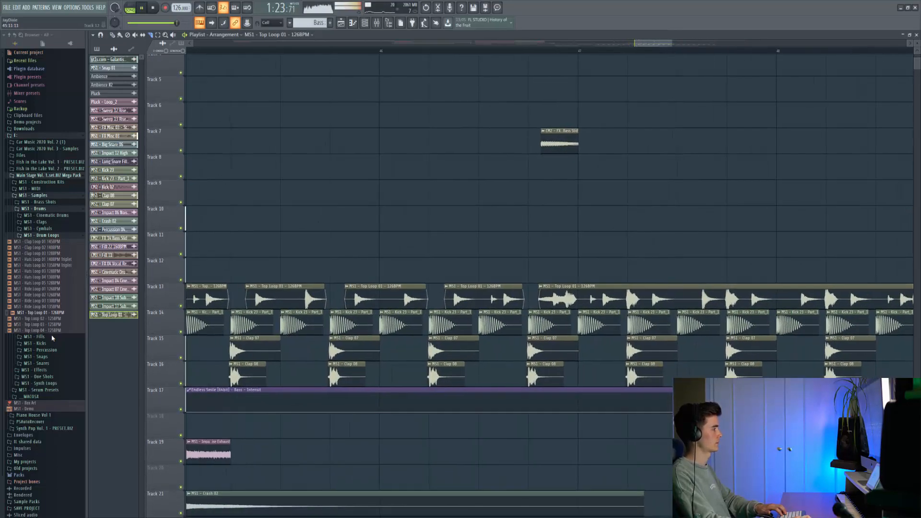
{"action": "scroll", "coordinate": [365, 307], "scroll_direction": "left", "scroll_amount": 1}
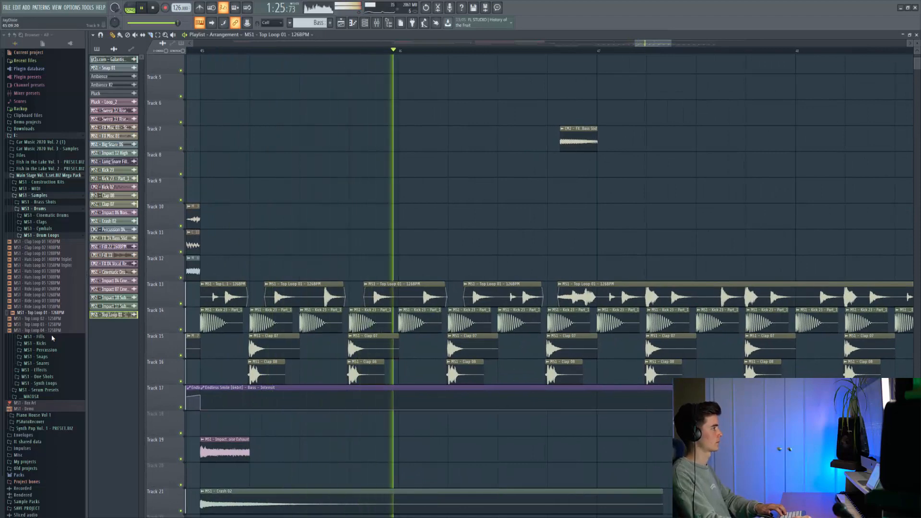
{"action": "double_click", "coordinate": [304, 295]}
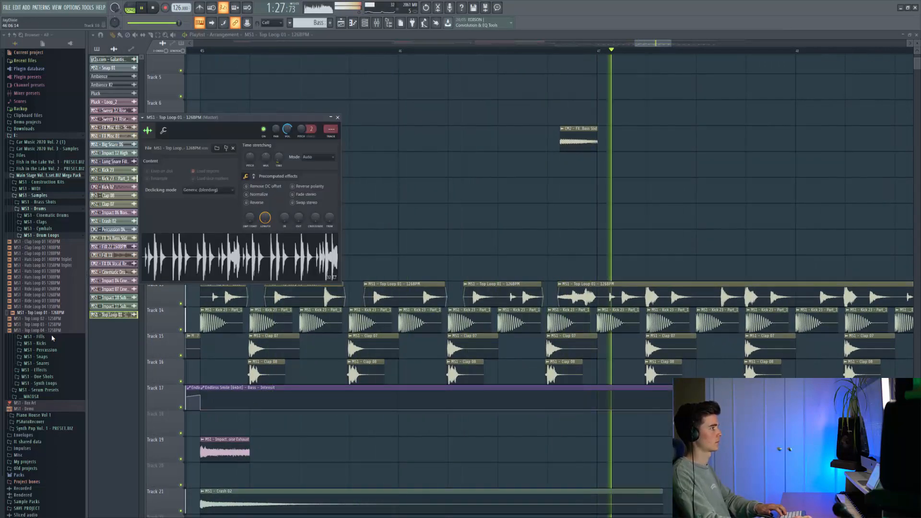
{"action": "left_click", "coordinate": [338, 118]}
{"action": "scroll", "coordinate": [458, 216], "scroll_direction": "down", "scroll_amount": 3}
{"action": "scroll", "coordinate": [459, 216], "scroll_direction": "down", "scroll_amount": 5}
{"action": "key", "text": "space"}
{"action": "right_click", "coordinate": [484, 295]}
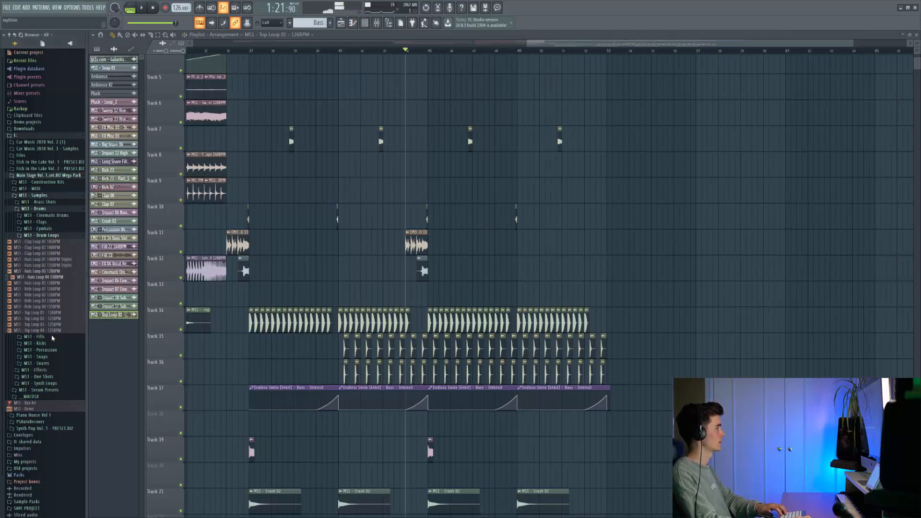
Step: Try the MS1 - Hats Loop 04 130BPM sample on Track 13 at bar 45, fitted to the project tempo
{"action": "left_click_drag", "start_coordinate": [40, 277], "coordinate": [443, 294]}
{"action": "left_click", "coordinate": [439, 284]}
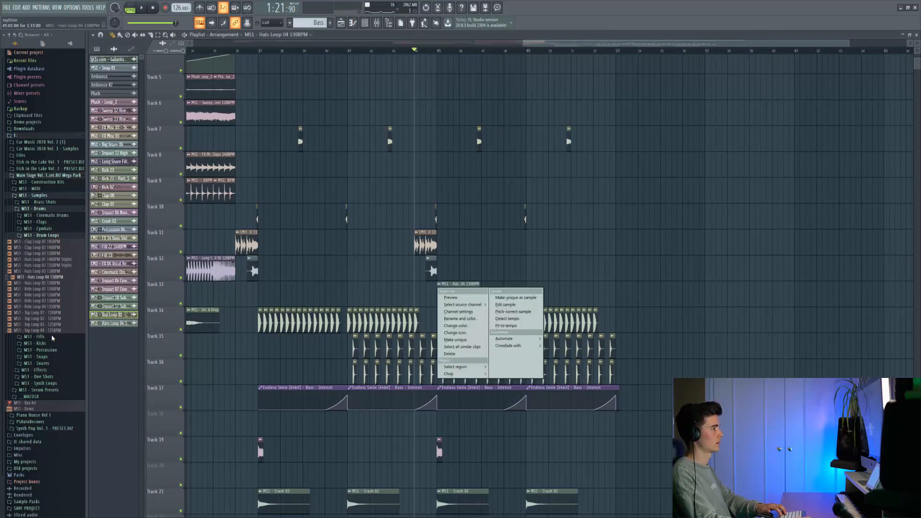
{"action": "left_click", "coordinate": [506, 325]}
{"action": "left_click", "coordinate": [460, 263]}
{"action": "key", "text": "space"}
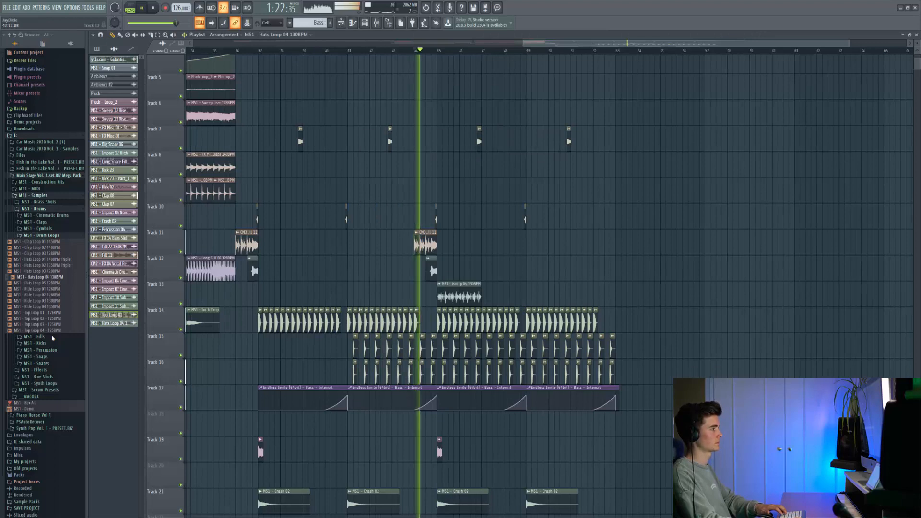
{"action": "scroll", "coordinate": [460, 294], "scroll_direction": "up", "scroll_amount": 3}
{"action": "double_click", "coordinate": [418, 294]}
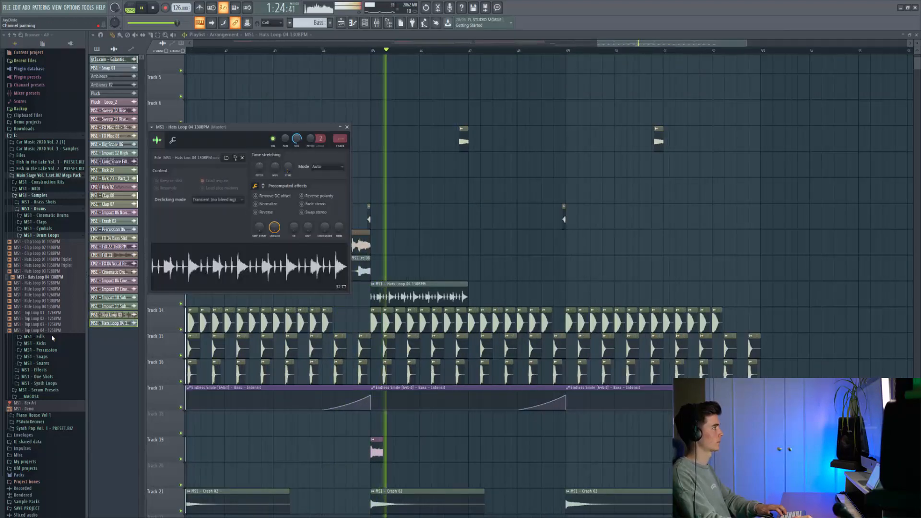
{"action": "left_click_drag", "start_coordinate": [296, 138], "coordinate": [297, 140]}
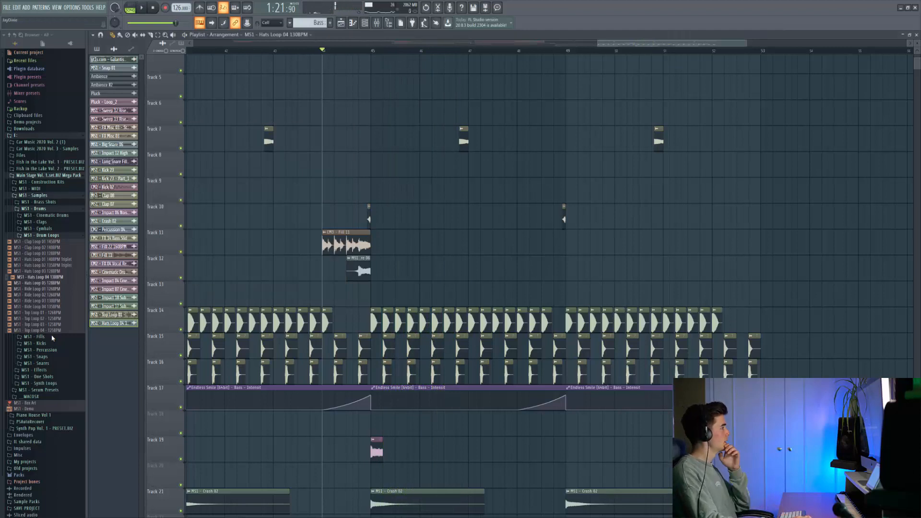
Step: Browse the MS1 - Cymbals samples and place MS1 - Hat 07 on Track 13 near bar 45
{"action": "key", "text": "Down"}
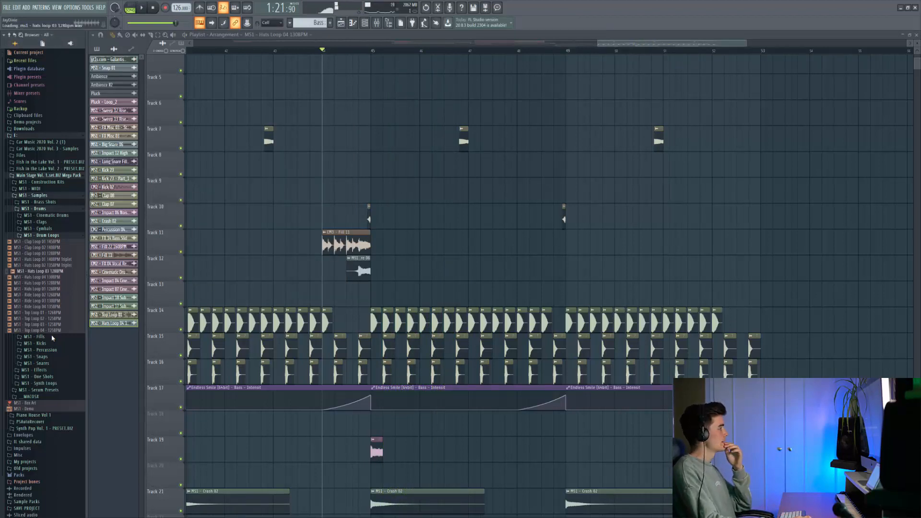
{"action": "key", "text": "Left"}
{"action": "key", "text": "Up"}
{"action": "key", "text": "Right"}
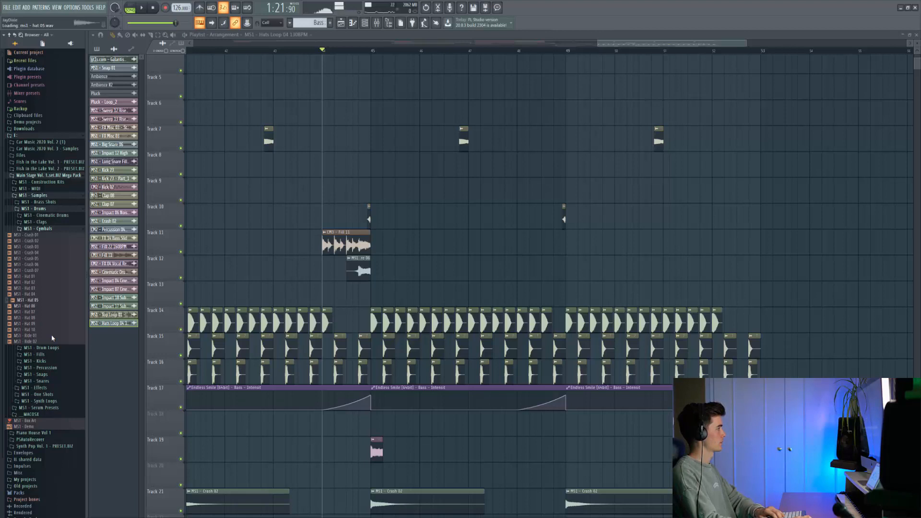
{"action": "left_click_drag", "start_coordinate": [28, 312], "coordinate": [382, 293]}
{"action": "scroll", "coordinate": [389, 294], "scroll_direction": "up", "scroll_amount": 5}
Step: Route the Hat 07 channel to the hi-hats mixer track 6
{"action": "double_click", "coordinate": [338, 294]}
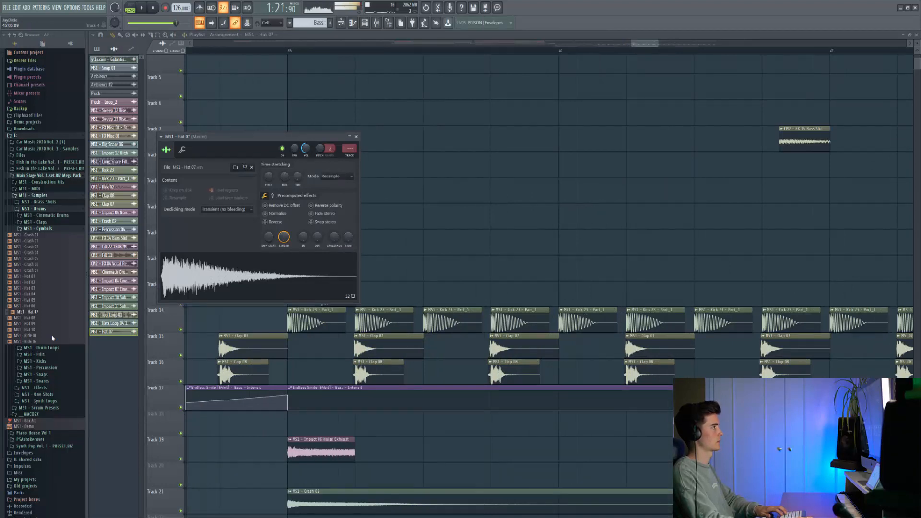
{"action": "key", "text": "F9"}
{"action": "key", "text": "Right"}
{"action": "key", "text": "Right"}
{"action": "key", "text": "ctrl+l"}
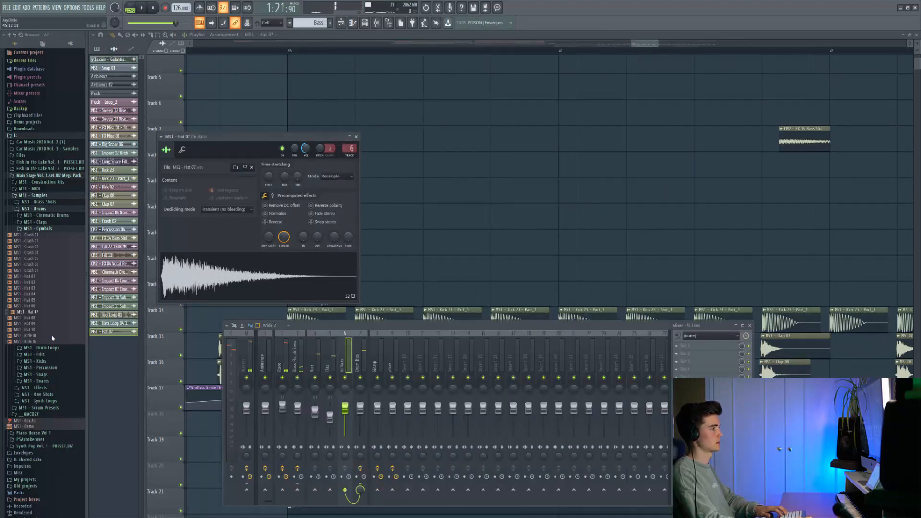
{"action": "key", "text": "F12"}
Step: Place Hat 07 hits on the off-beats between the kicks of bar 45 on Track 13 and close the channel settings
{"action": "mouse_move", "coordinate": [379, 294]}
{"action": "left_mouse_down"}
{"action": "mouse_move", "coordinate": [464, 294]}
{"action": "mouse_move", "coordinate": [397, 294]}
{"action": "left_mouse_up"}
{"action": "left_click", "coordinate": [414, 294]}
{"action": "left_click_drag", "start_coordinate": [550, 293], "coordinate": [533, 294]}
{"action": "double_click", "coordinate": [533, 294]}
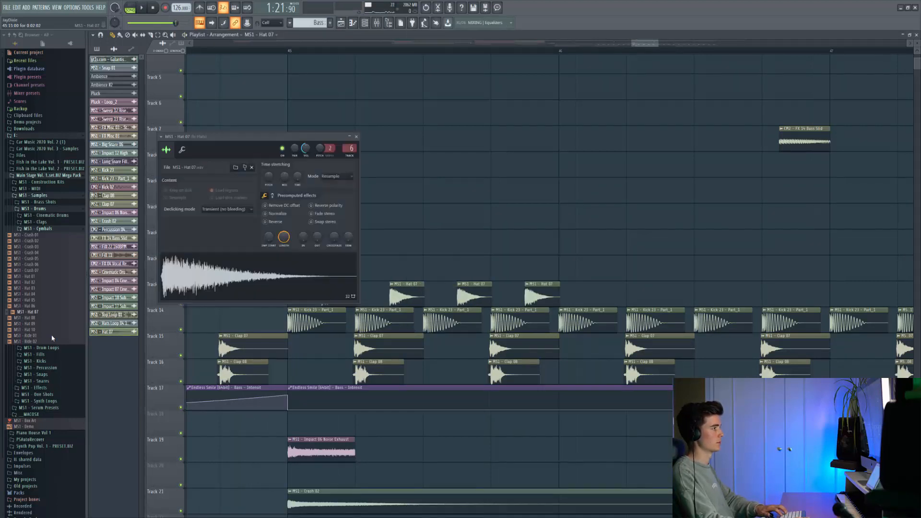
{"action": "left_click", "coordinate": [356, 136]}
Step: Duplicate the off-beat hats along Track 13 through the end of bar 52 and nudge the last group back into line
{"action": "scroll", "coordinate": [423, 211], "scroll_direction": "down", "scroll_amount": 5}
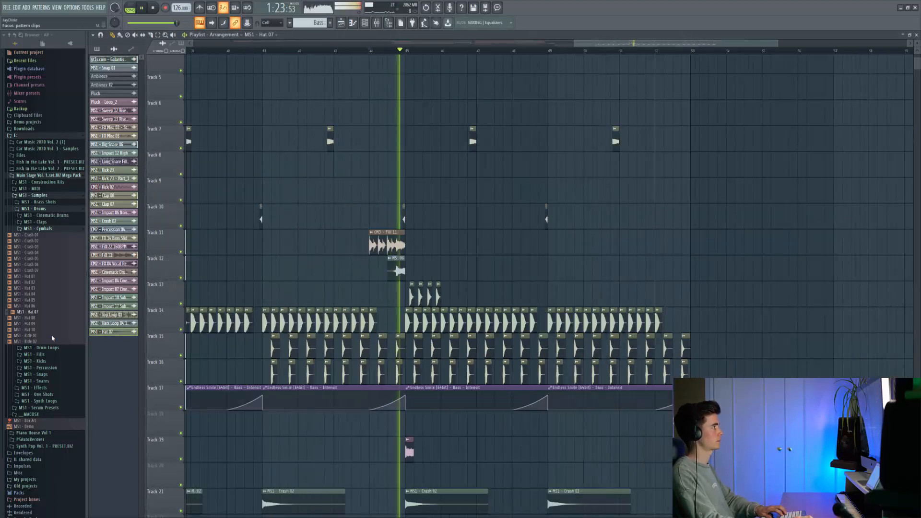
{"action": "left_click_drag", "start_coordinate": [407, 294], "coordinate": [441, 295]}
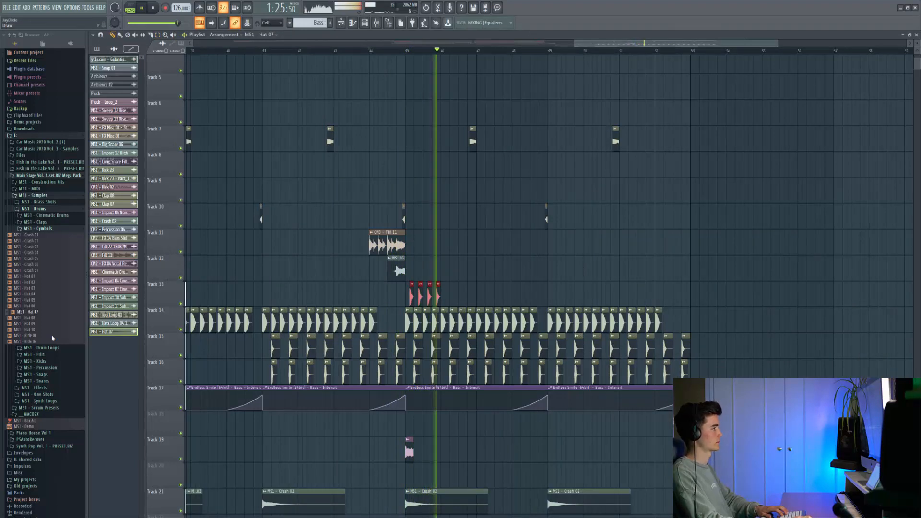
{"action": "key", "text": "space"}
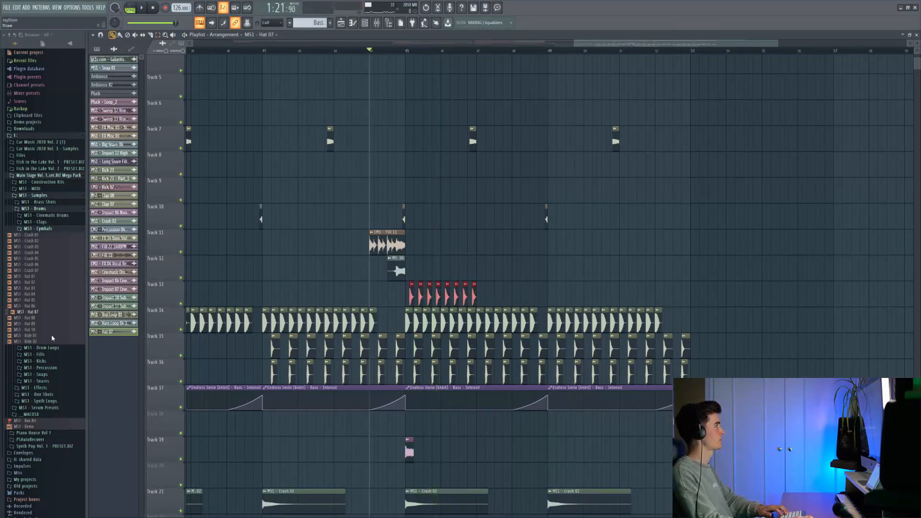
{"action": "key", "text": "ctrl+b"}
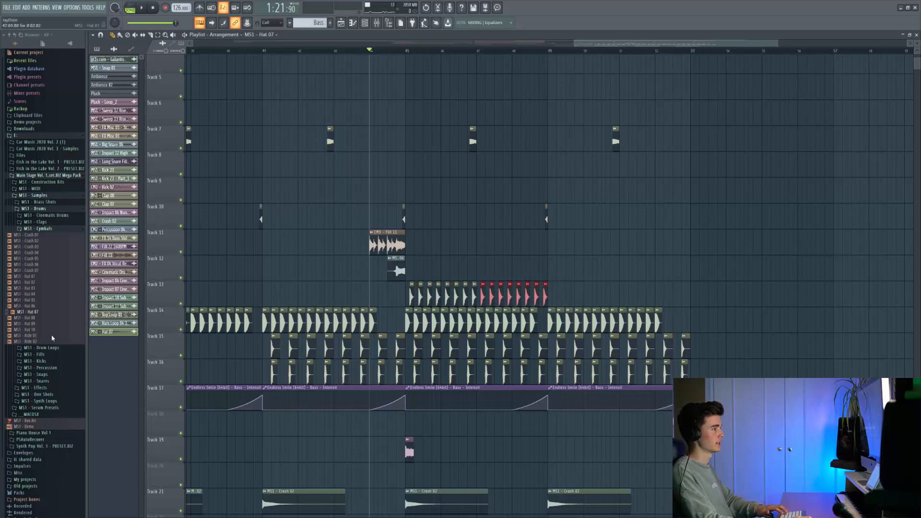
{"action": "key", "text": "ctrl+b"}
{"action": "key", "text": "ctrl+b"}
{"action": "key", "text": "space"}
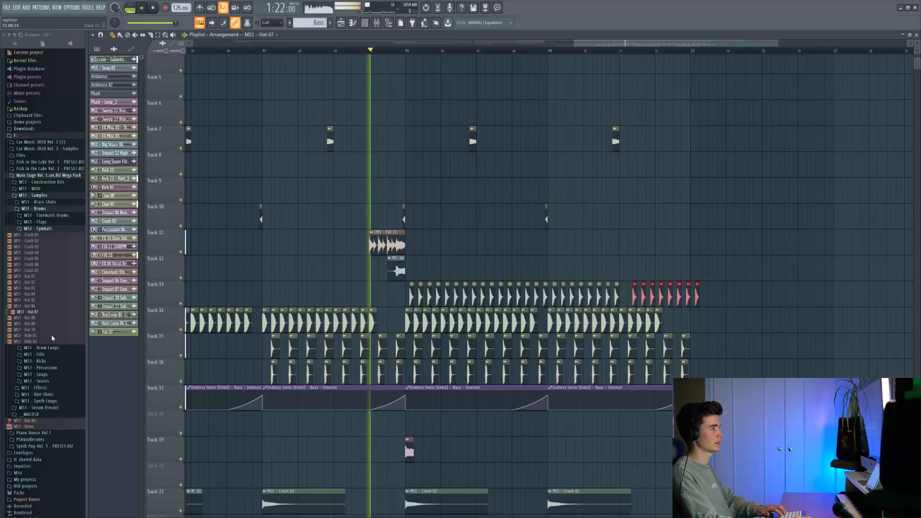
{"action": "key", "text": "shift+Left"}
{"action": "key", "text": "shift+Left"}
{"action": "key", "text": "ctrl+d"}
Step: Copy two Pluck - Loop_2 clips and a Pluck clip to bar 45 on their tracks, trimming the last loop clip to end at bar 53
{"action": "scroll", "coordinate": [430, 268], "scroll_direction": "down", "scroll_amount": 5}
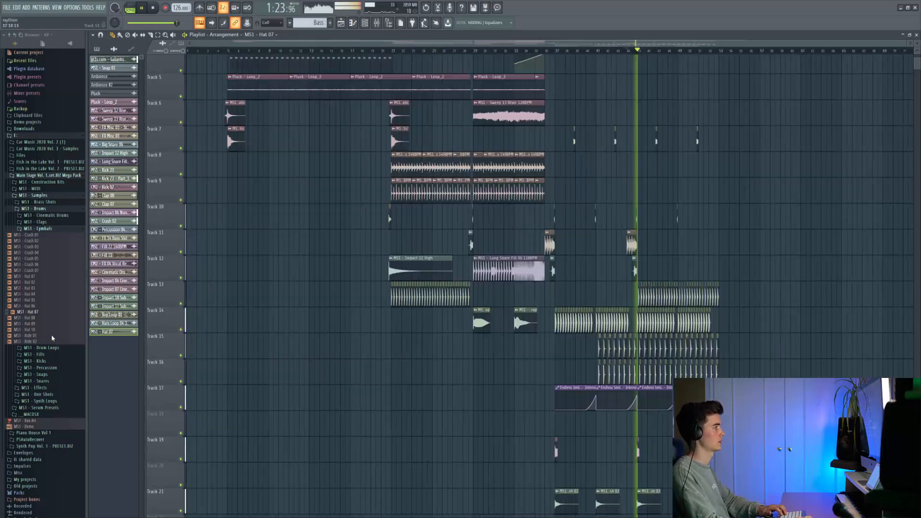
{"action": "left_click_drag", "start_coordinate": [527, 216], "coordinate": [502, 300]}
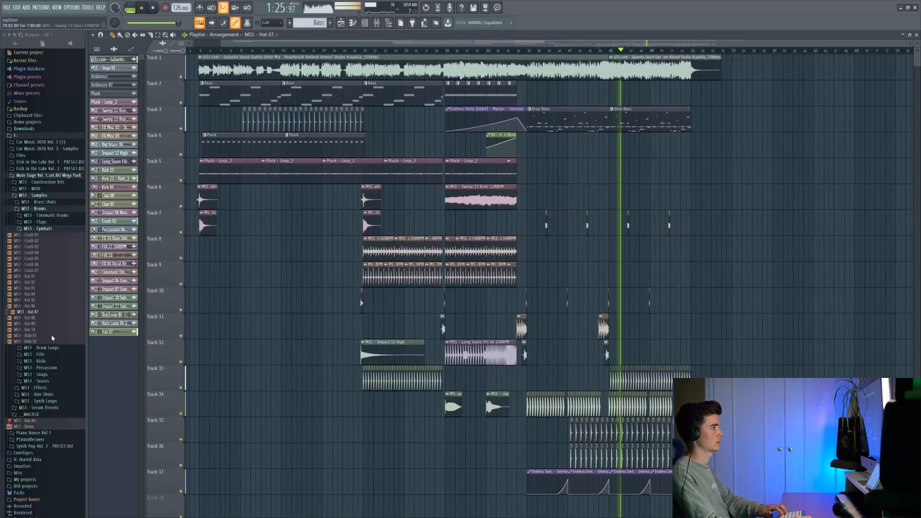
{"action": "key", "text": "space"}
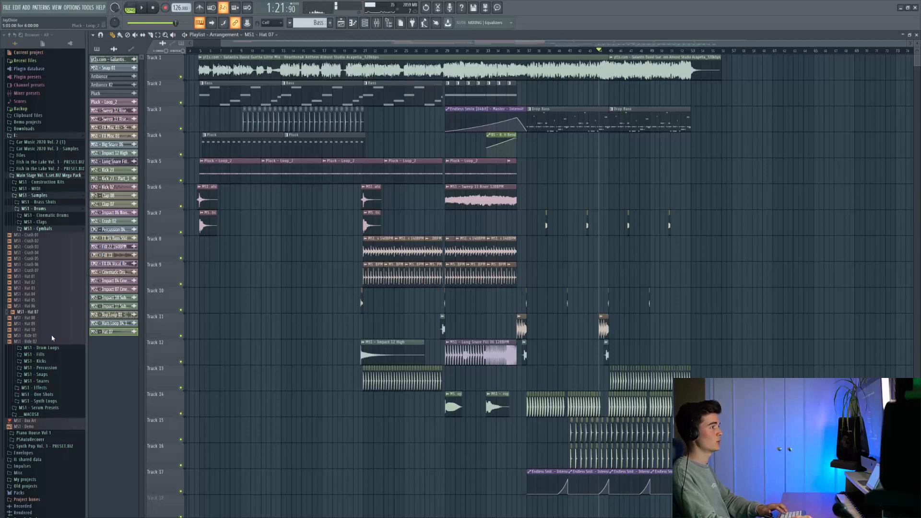
{"action": "left_click_drag", "start_coordinate": [231, 170], "coordinate": [639, 171]}
{"action": "left_click_drag", "start_coordinate": [353, 170], "coordinate": [706, 170]}
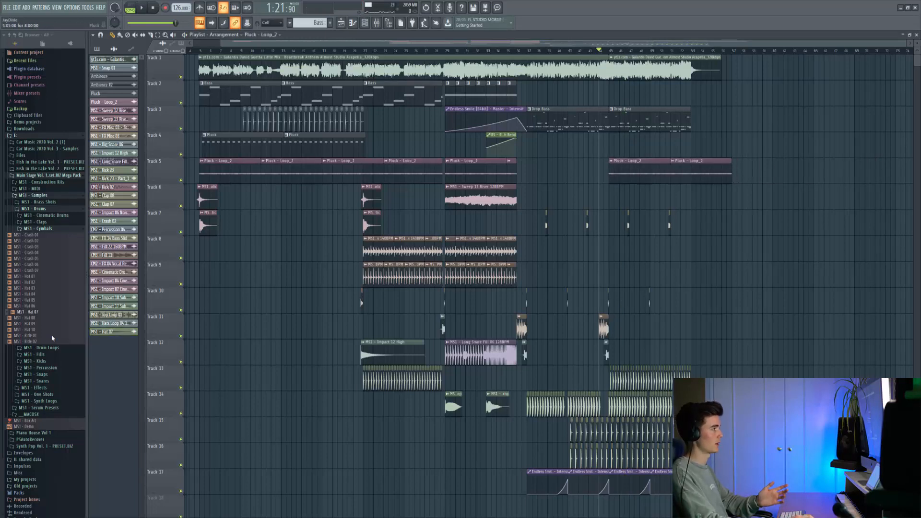
{"action": "left_click_drag", "start_coordinate": [235, 146], "coordinate": [650, 145]}
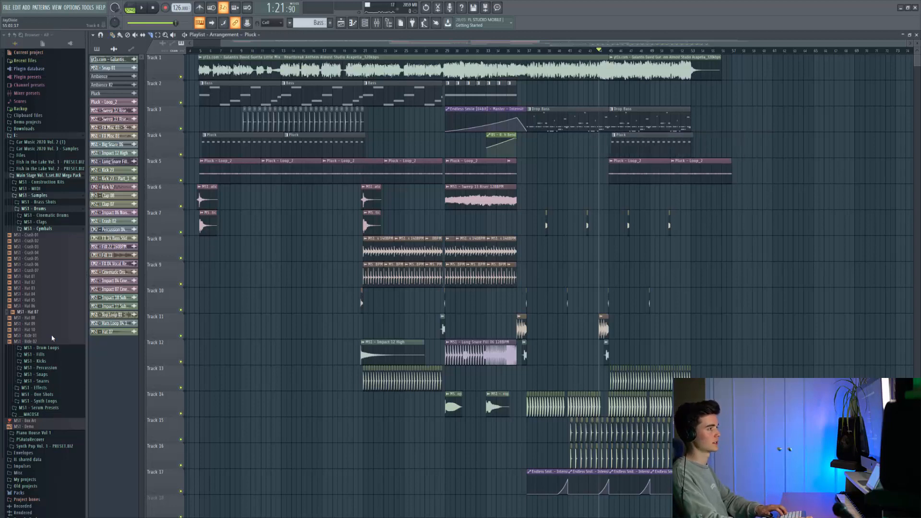
{"action": "scroll", "coordinate": [720, 166], "scroll_direction": "up", "scroll_amount": 4}
{"action": "left_click_drag", "start_coordinate": [689, 170], "coordinate": [574, 170]}
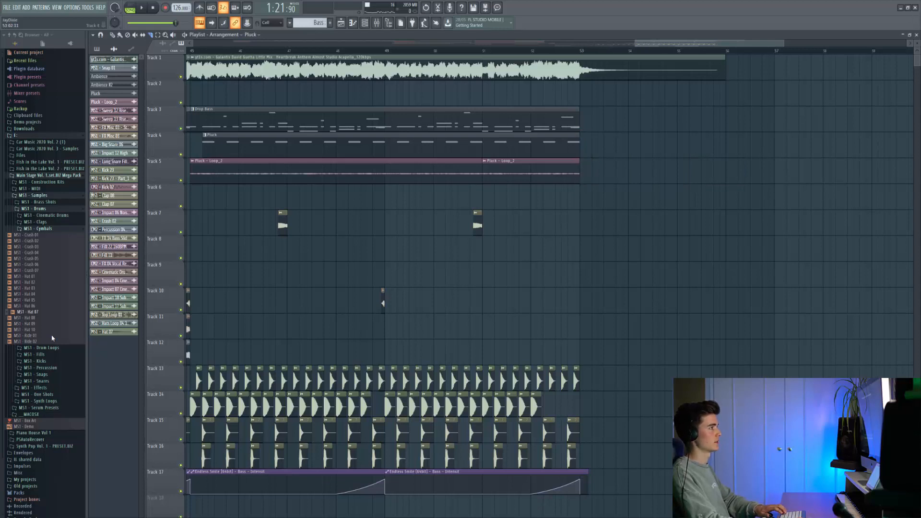
Step: Play the second drop and solo the two pluck tracks, Track 4 and Track 5
{"action": "scroll", "coordinate": [583, 144], "scroll_direction": "down", "scroll_amount": 4}
{"action": "key", "text": "space"}
{"action": "scroll", "coordinate": [477, 170], "scroll_direction": "down", "scroll_amount": 1}
{"action": "scroll", "coordinate": [477, 170], "scroll_direction": "up", "scroll_amount": 1}
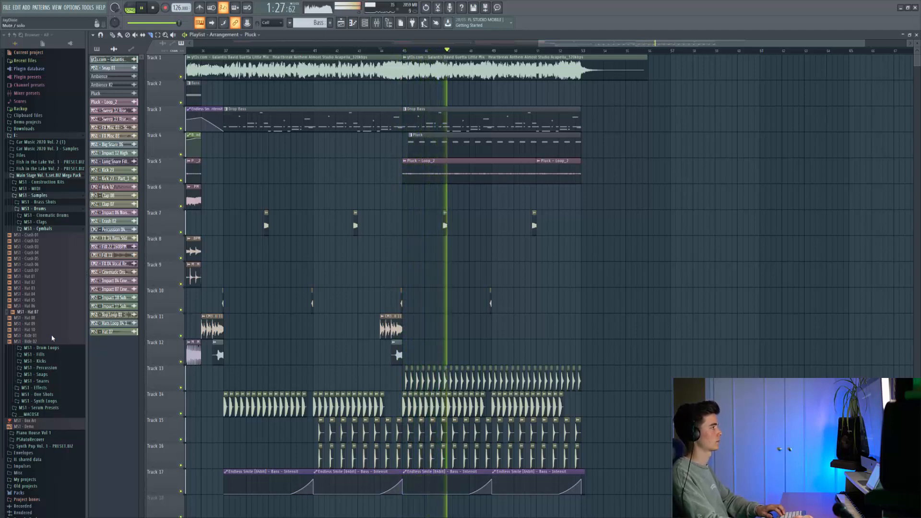
{"action": "right_click", "coordinate": [180, 155]}
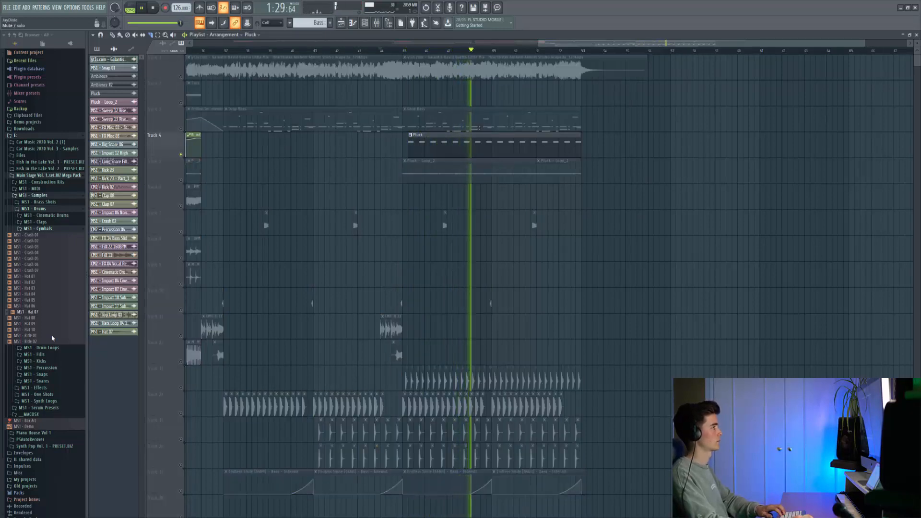
{"action": "left_click", "coordinate": [181, 180]}
{"action": "key", "text": "space"}
Step: Open the Pluck pattern's notes and insert the Kickstart effect on the Ambience mixer track
{"action": "key", "text": "F9"}
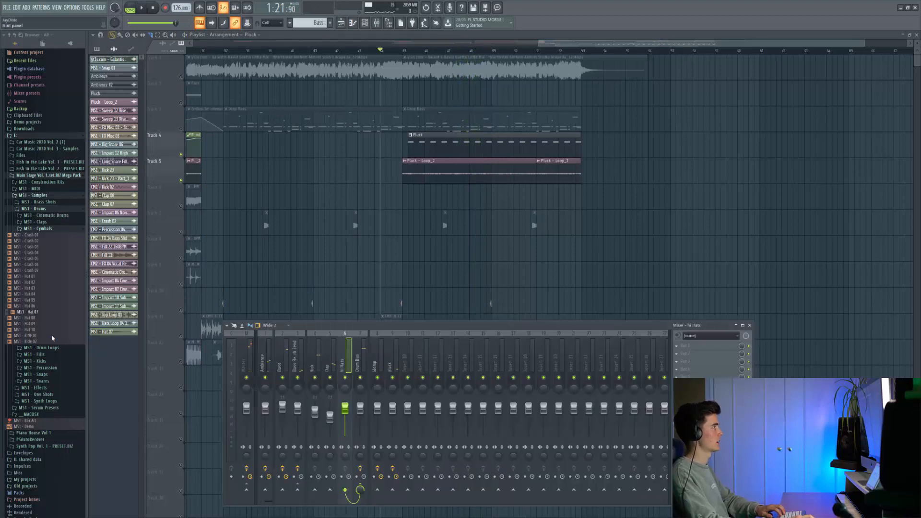
{"action": "left_click", "coordinate": [377, 22]}
{"action": "double_click", "coordinate": [422, 163]}
{"action": "left_click", "coordinate": [376, 22]}
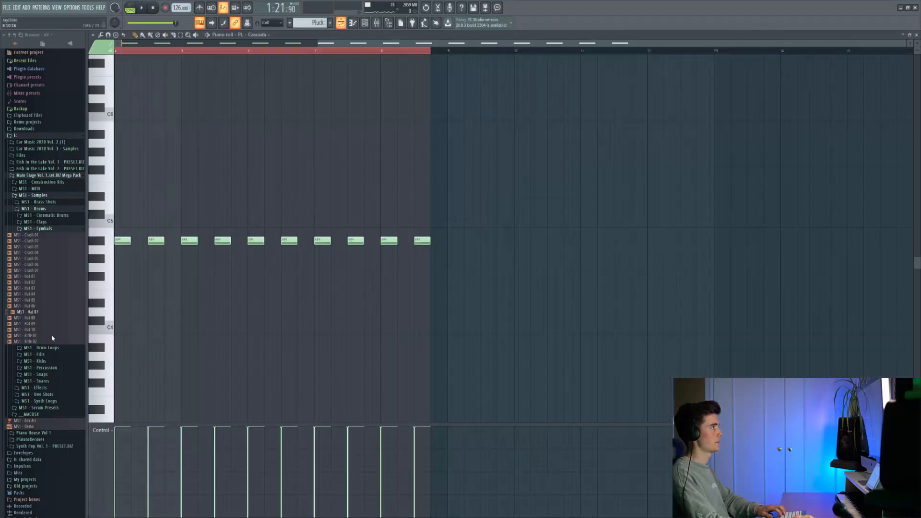
{"action": "key", "text": "F6"}
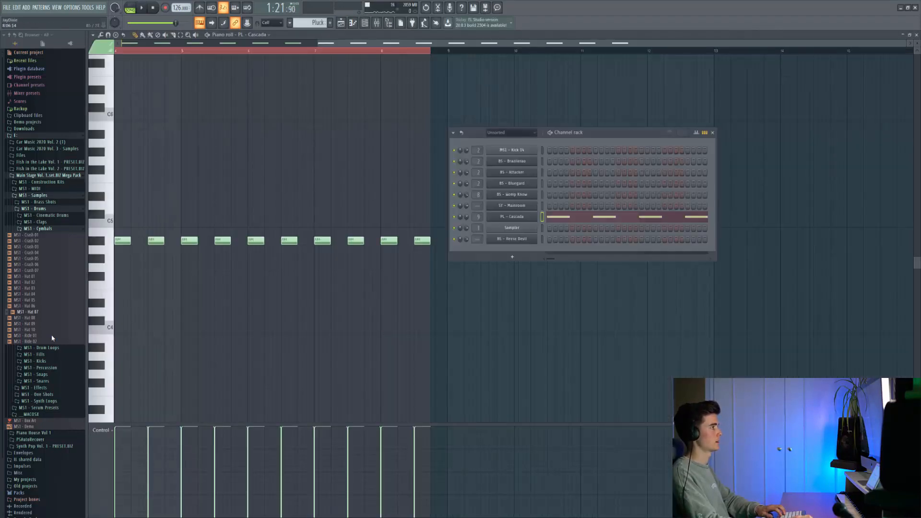
{"action": "key", "text": "F9"}
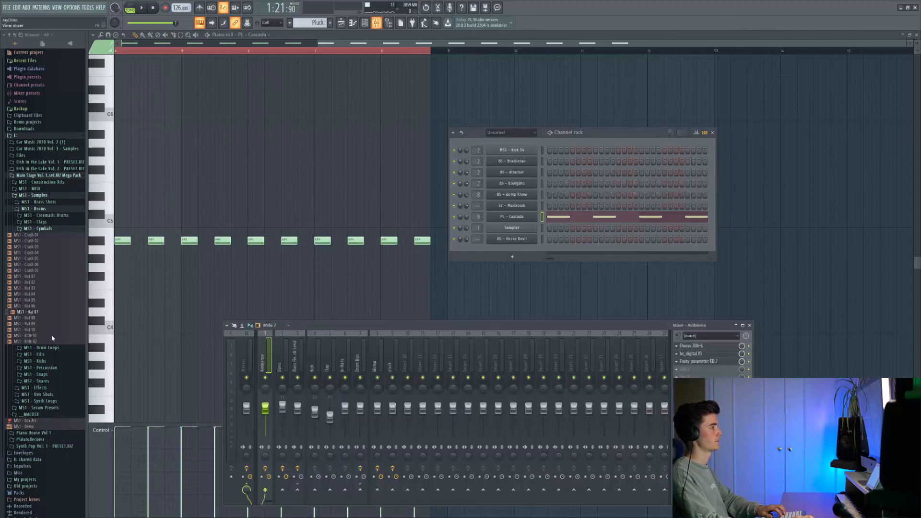
{"action": "left_click", "coordinate": [677, 416]}
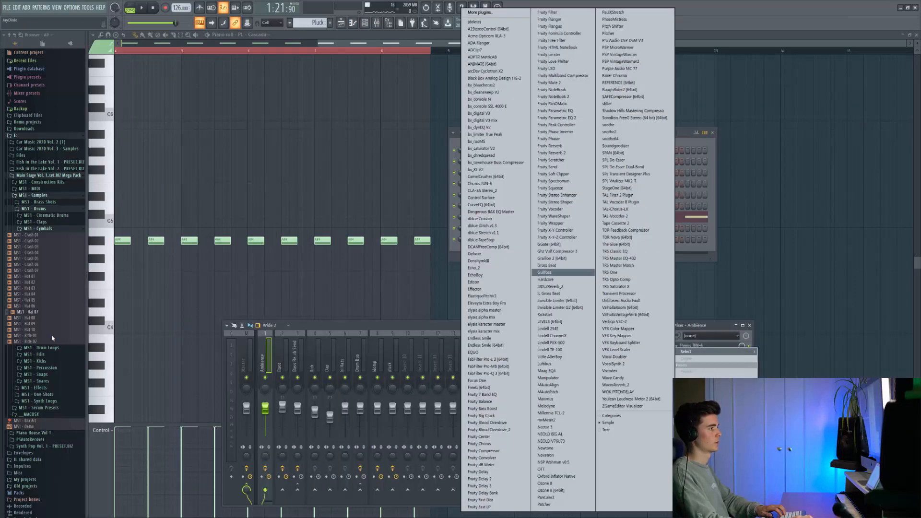
{"action": "left_click", "coordinate": [562, 315]}
Step: Insert Kickstart on the pluck mixer track and create an automation clip for its mix level
{"action": "left_click", "coordinate": [392, 359]}
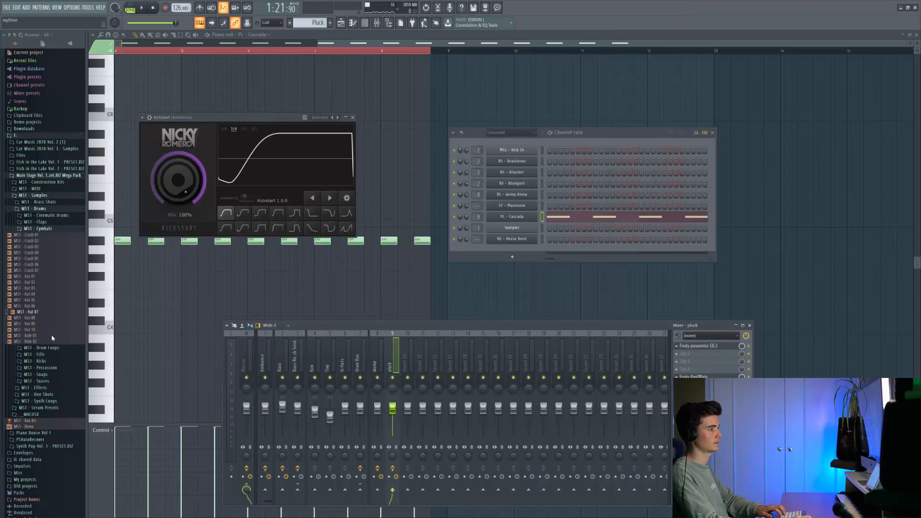
{"action": "left_click", "coordinate": [677, 417]}
{"action": "left_click", "coordinate": [562, 314]}
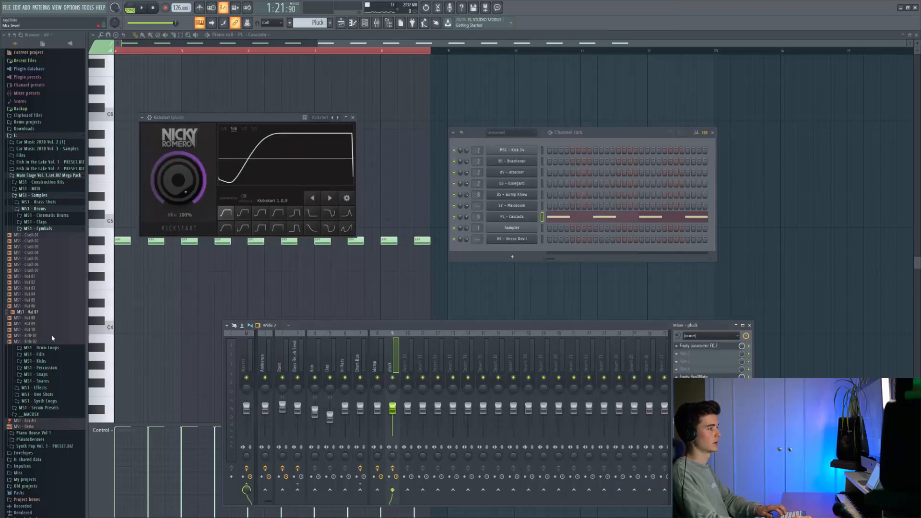
{"action": "left_click", "coordinate": [772, 453]}
Step: Link the mix level of Kickstart on the Ambience mixer track to the Kickstart - Mix level automation clip
{"action": "left_click", "coordinate": [264, 360]}
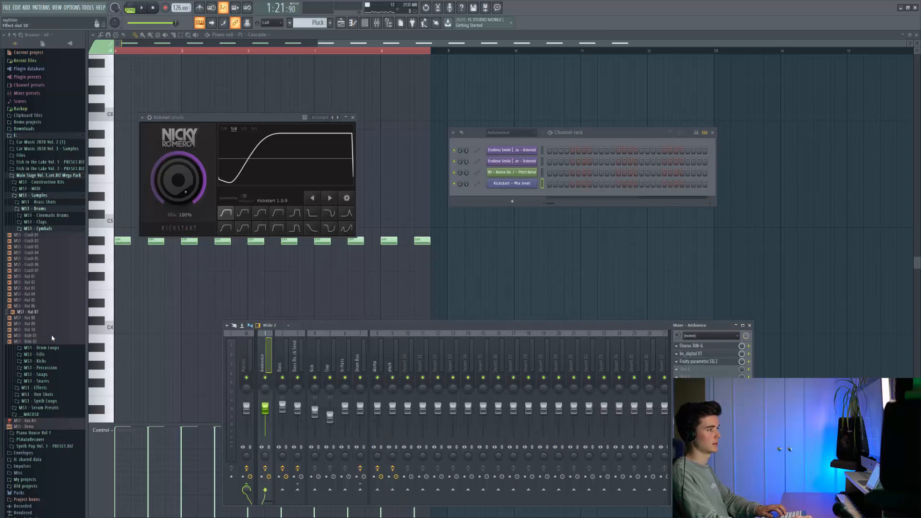
{"action": "left_click", "coordinate": [772, 467]}
{"action": "left_click", "coordinate": [460, 232]}
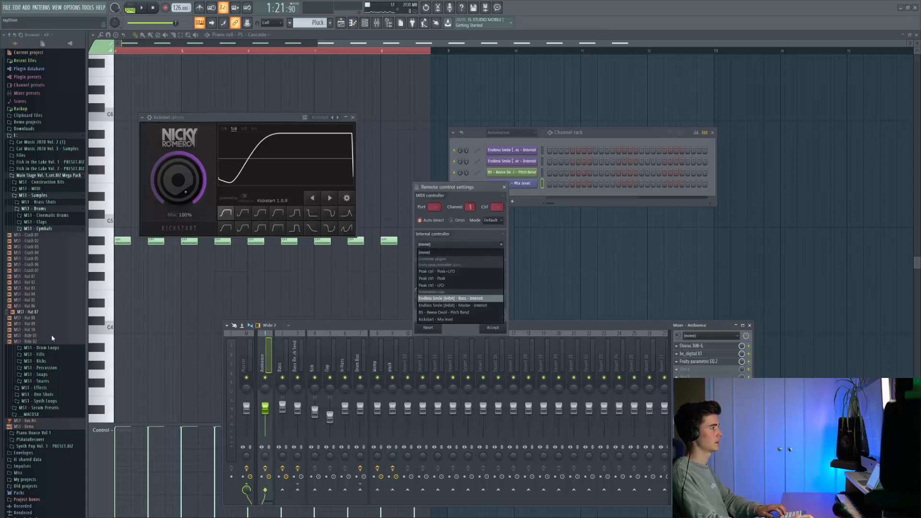
{"action": "left_click", "coordinate": [460, 320]}
{"action": "left_click", "coordinate": [493, 327]}
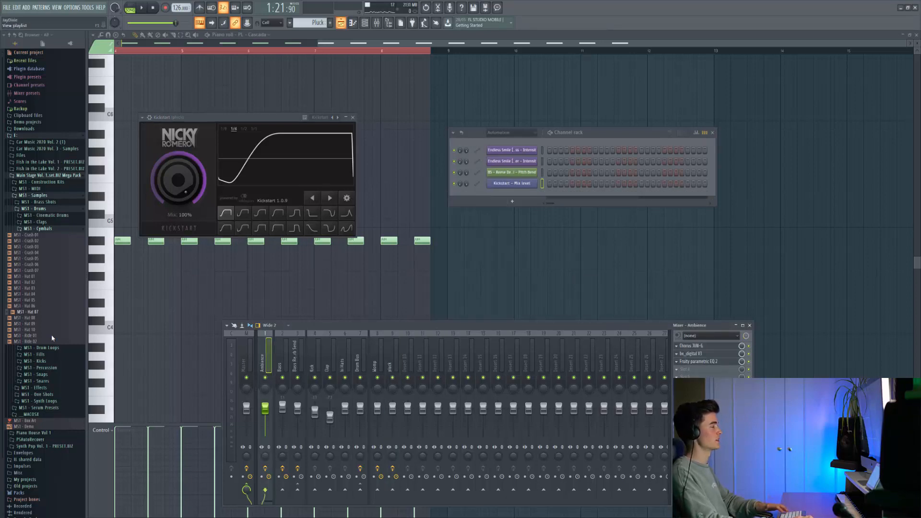
Step: Shape the Kickstart - Mix level automation in the playlist to stay at zero until bar 37 and jump to full there
{"action": "key", "text": "F5"}
{"action": "scroll", "coordinate": [316, 192], "scroll_direction": "down", "scroll_amount": 6}
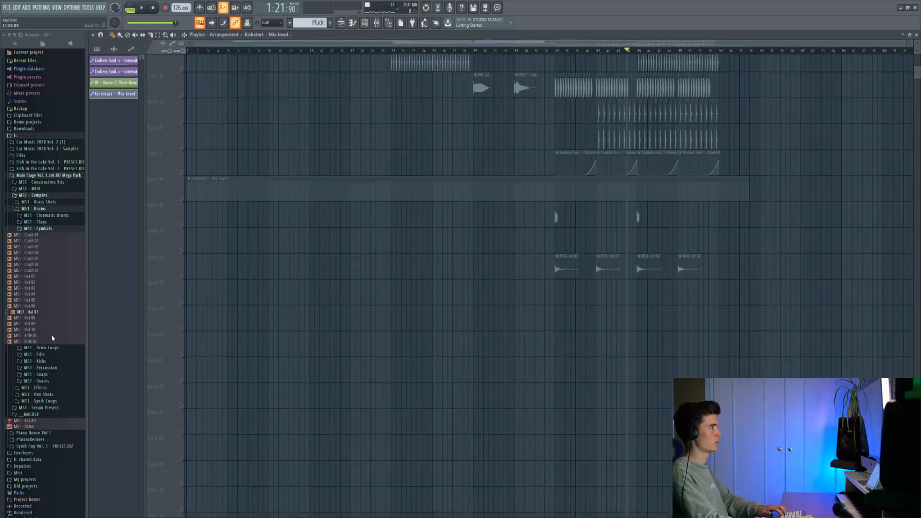
{"action": "left_click_drag", "start_coordinate": [187, 182], "coordinate": [187, 200]}
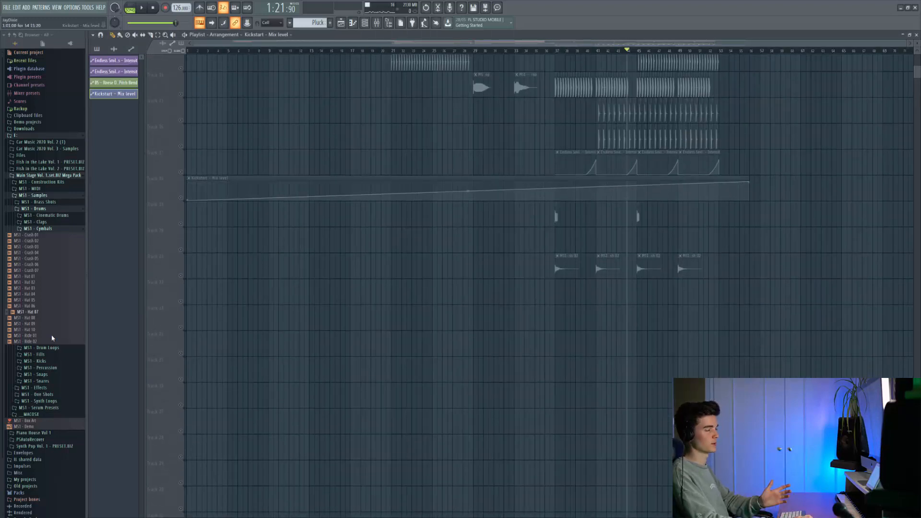
{"action": "right_click", "coordinate": [560, 193]}
{"action": "left_click_drag", "start_coordinate": [560, 192], "coordinate": [555, 200]}
{"action": "right_click", "coordinate": [555, 182]}
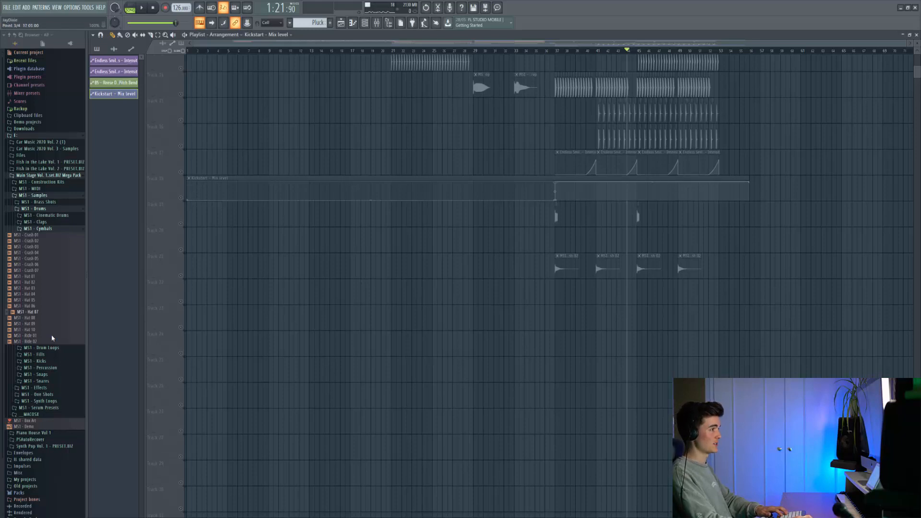
Step: Trim the end of the Kickstart - Mix level automation clip to line up with the end of the second drop
{"action": "scroll", "coordinate": [761, 189], "scroll_direction": "up", "scroll_amount": 4}
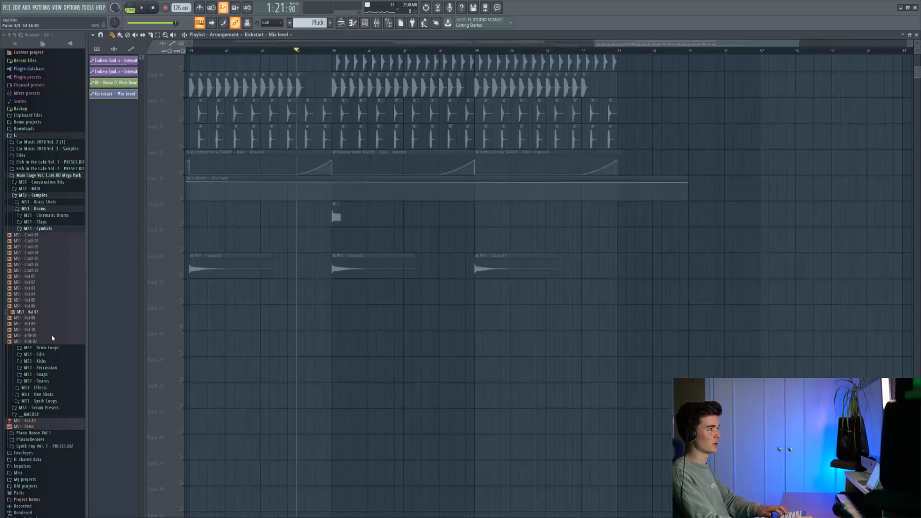
{"action": "scroll", "coordinate": [633, 189], "scroll_direction": "up", "scroll_amount": 5}
{"action": "left_click_drag", "start_coordinate": [657, 181], "coordinate": [542, 182]}
{"action": "scroll", "coordinate": [546, 187], "scroll_direction": "up", "scroll_amount": 3}
{"action": "scroll", "coordinate": [546, 187], "scroll_direction": "down", "scroll_amount": 5}
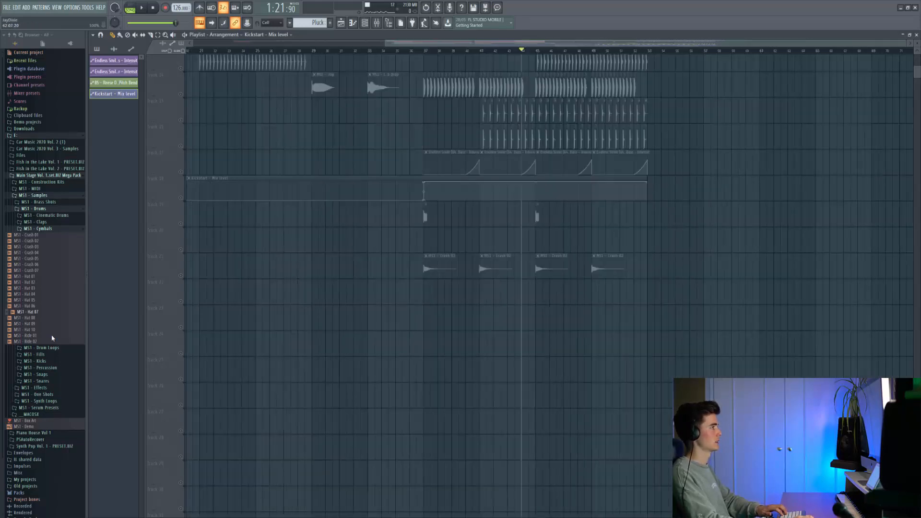
Step: Unsolo the Kickstart - Mix level automation track so every track sounds, and play the second drop
{"action": "left_click", "coordinate": [181, 197]}
{"action": "right_click", "coordinate": [180, 198]}
{"action": "key", "text": "space"}
{"action": "scroll", "coordinate": [565, 196], "scroll_direction": "up", "scroll_amount": 10}
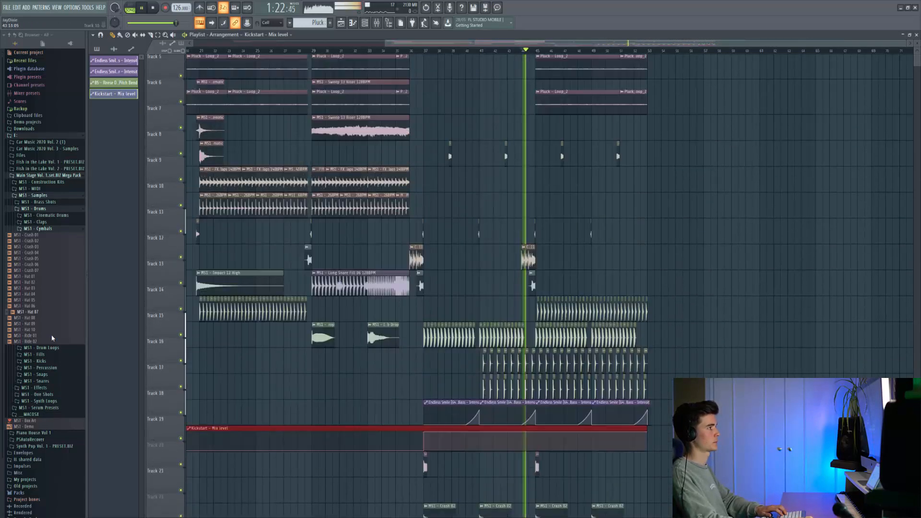
{"action": "key", "text": "ctrl+d"}
Step: Adjust the Pluck - Loop_2 level in its channel settings and the mixer while playing the second drop through to its end
{"action": "double_click", "coordinate": [562, 167]}
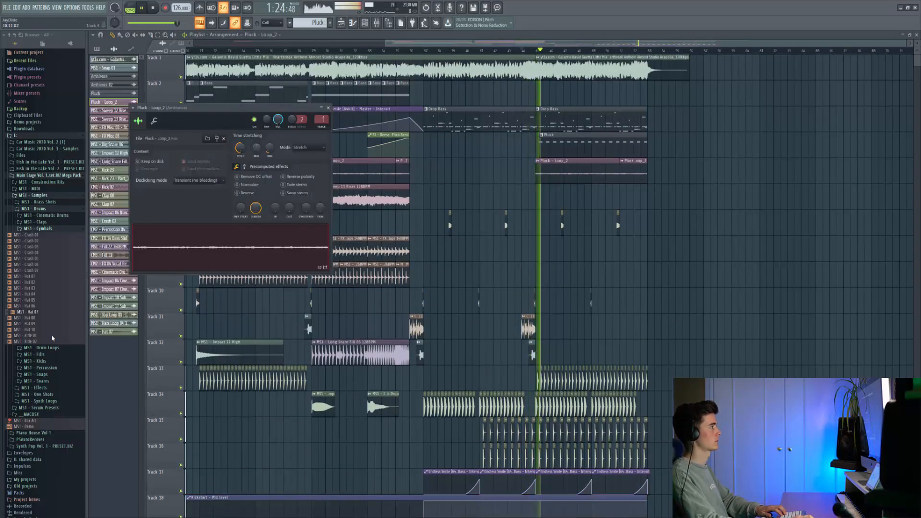
{"action": "left_click", "coordinate": [154, 121]}
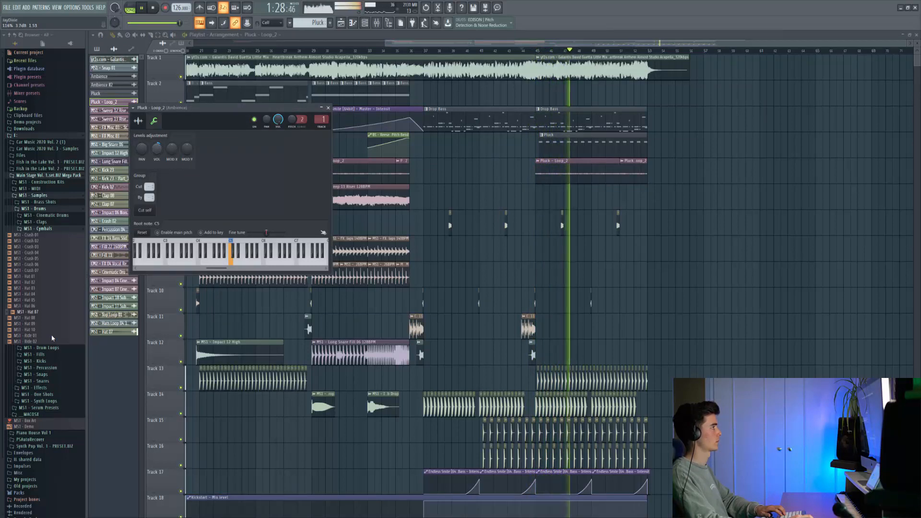
{"action": "key", "text": "F9"}
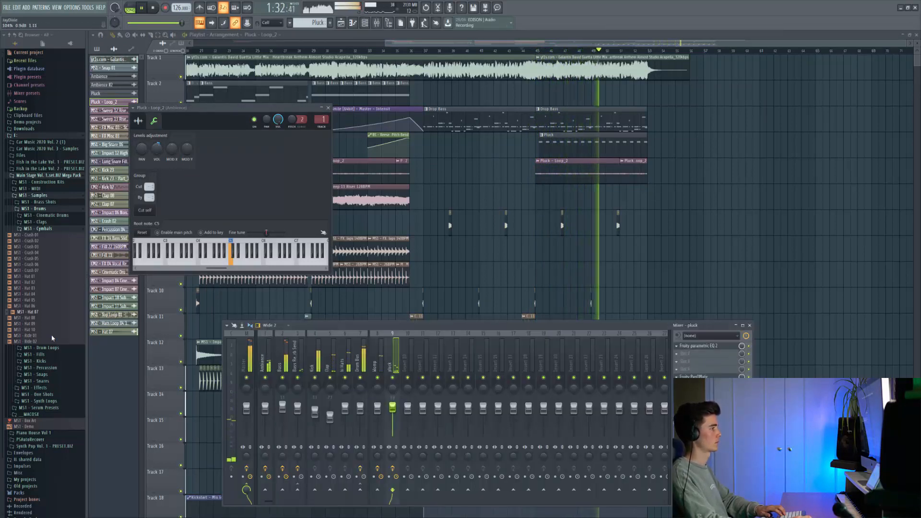
{"action": "key", "text": "F5"}
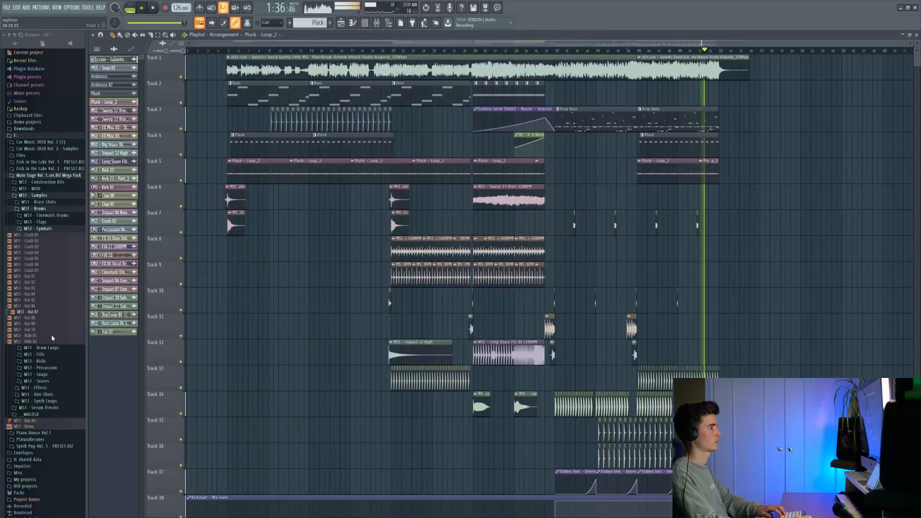
{"action": "scroll", "coordinate": [734, 196], "scroll_direction": "up", "scroll_amount": 6}
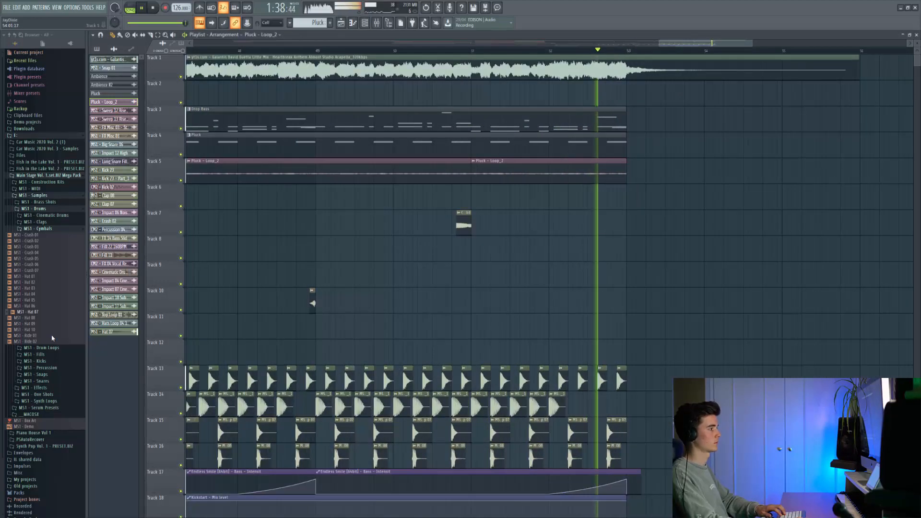
{"action": "scroll", "coordinate": [704, 197], "scroll_direction": "down", "scroll_amount": 3}
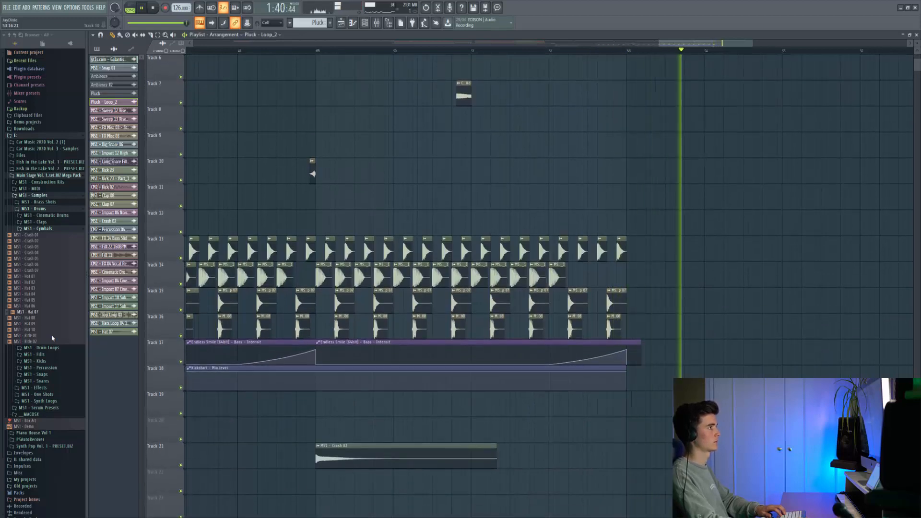
{"action": "key", "text": "space"}
Step: Set the playback position to bar 5 and preview MS1 - Percussion samples against the intro
{"action": "key", "text": "Page_Down"}
{"action": "key", "text": "Page_Down"}
{"action": "key", "text": "Page_Down"}
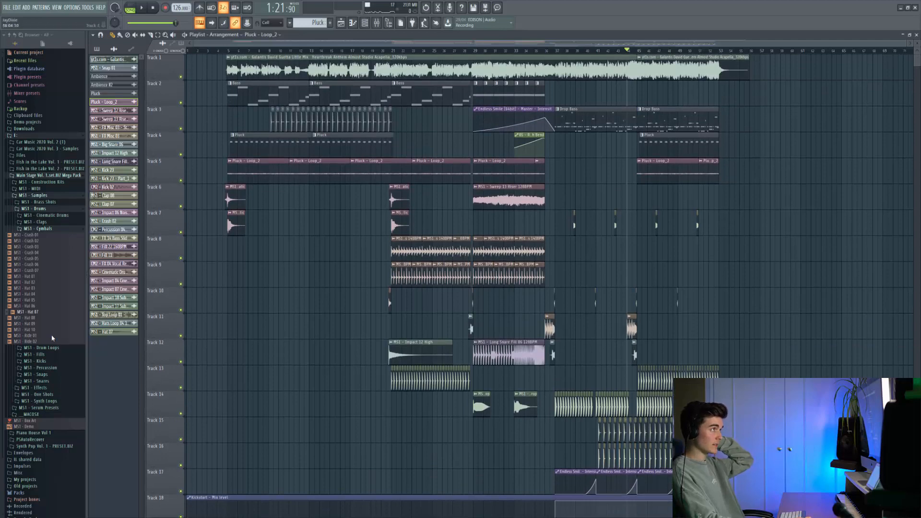
{"action": "left_click", "coordinate": [228, 51]}
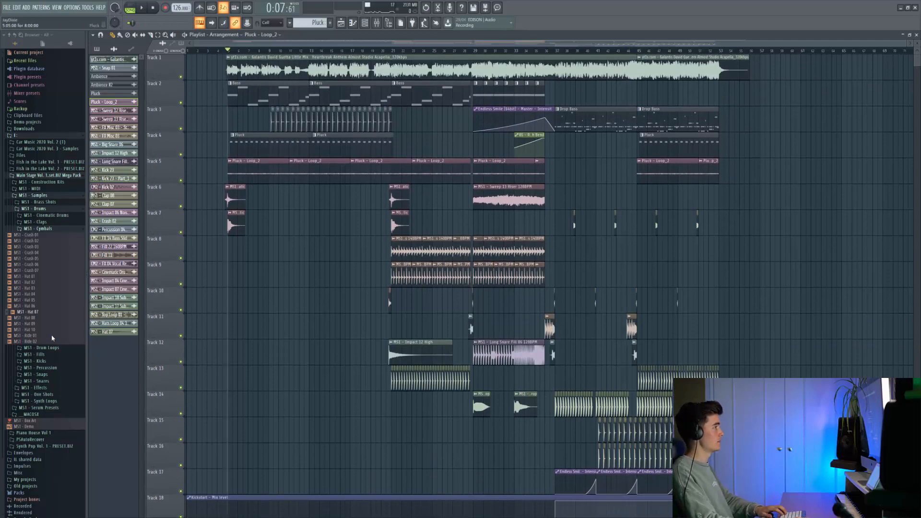
{"action": "key", "text": "Page_Up"}
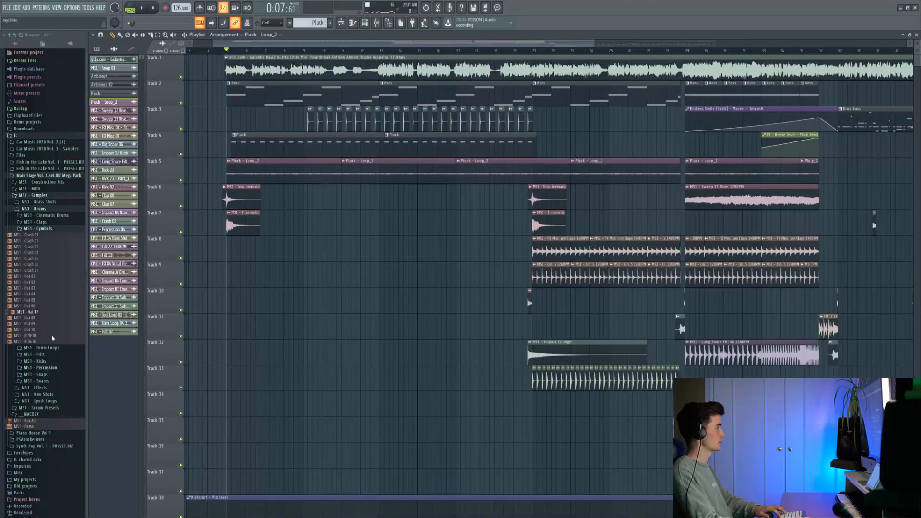
{"action": "left_click", "coordinate": [42, 367]}
{"action": "key", "text": "space"}
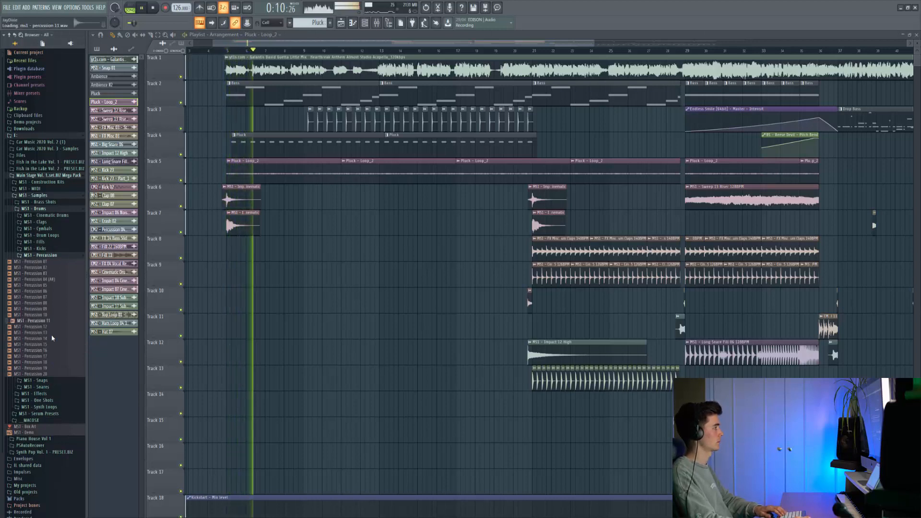
{"action": "key", "text": "space"}
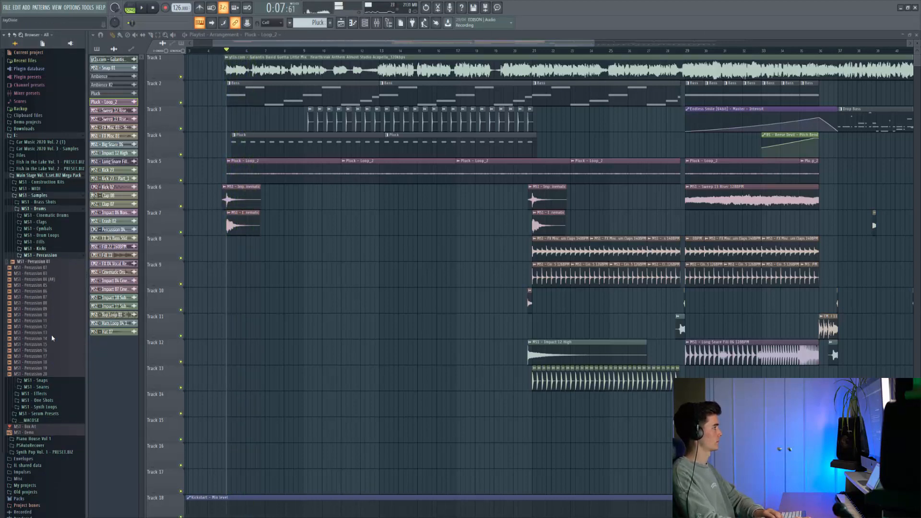
Step: Open the MS1 - Effects sample folder and look through its FX and impact samples
{"action": "key", "text": "Up"}
{"action": "key", "text": "Left"}
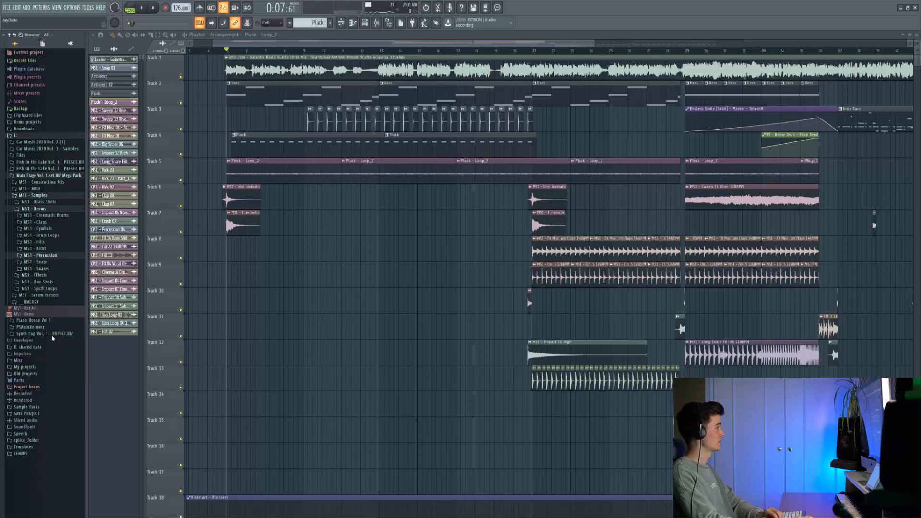
{"action": "key", "text": "Down"}
{"action": "key", "text": "Down"}
{"action": "key", "text": "Down"}
{"action": "key", "text": "Right"}
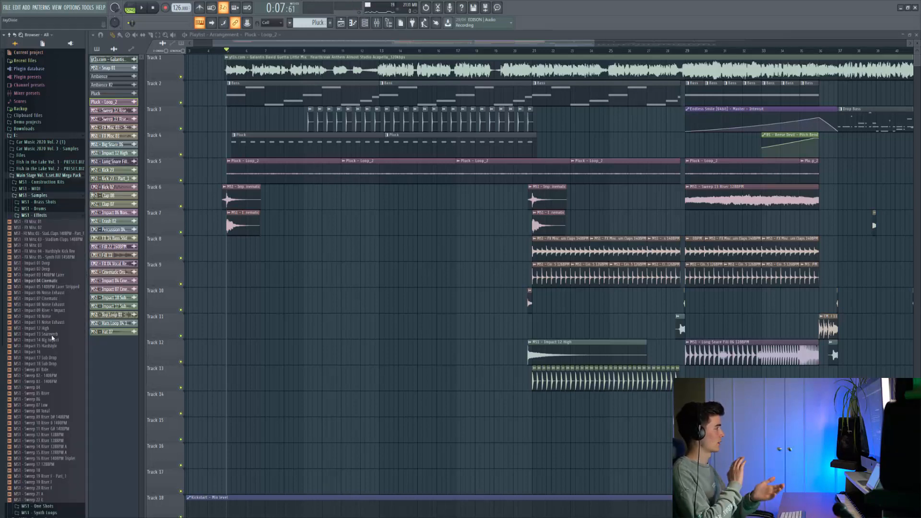
{"action": "key", "text": "Down"}
{"action": "key", "text": "Down"}
{"action": "key", "text": "Down"}
{"action": "key", "text": "Down"}
{"action": "key", "text": "Down"}
{"action": "key", "text": "Down"}
{"action": "key", "text": "Down"}
{"action": "key", "text": "Down"}
{"action": "key", "text": "Down"}
{"action": "key", "text": "Down"}
{"action": "key", "text": "Down"}
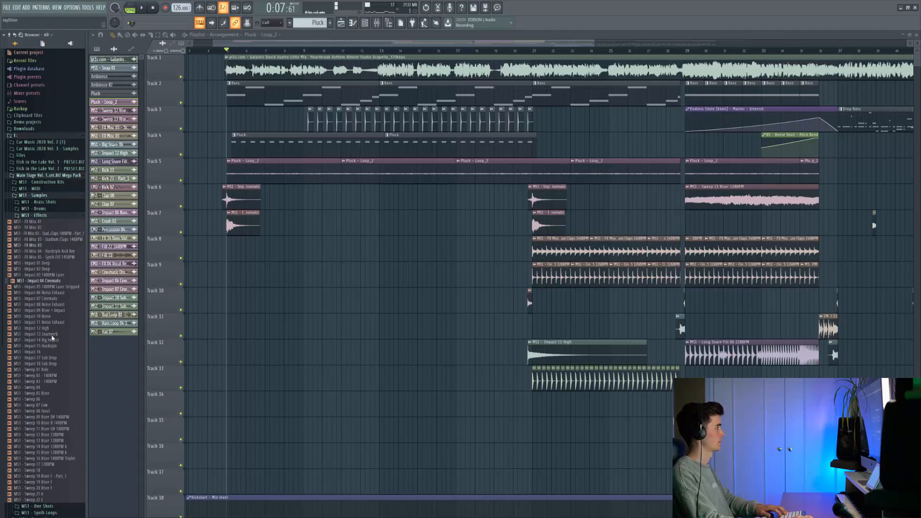
Step: Place the MS1 - Percussion 10 sample from the MS1 - Percussion folder around bar 6 on a newly inserted Track 8
{"action": "key", "text": "Left"}
{"action": "key", "text": "Up"}
{"action": "key", "text": "Right"}
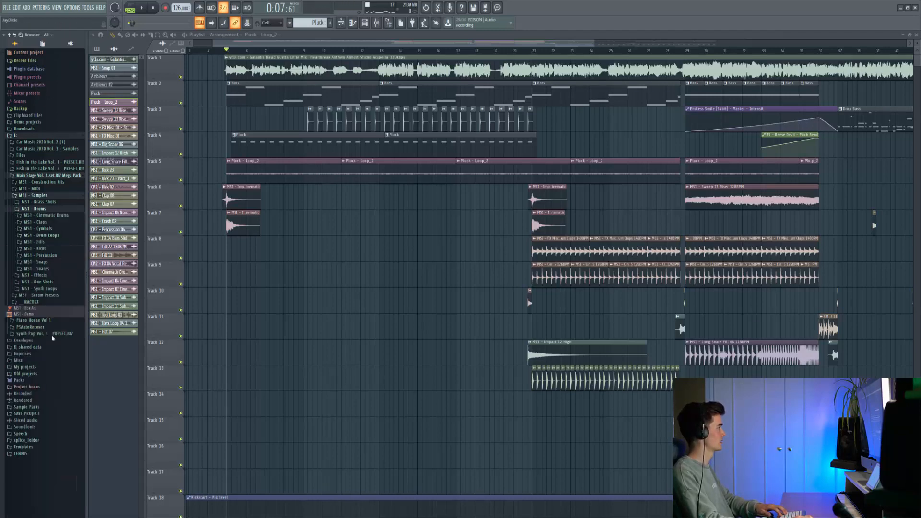
{"action": "key", "text": "Up"}
{"action": "key", "text": "Right"}
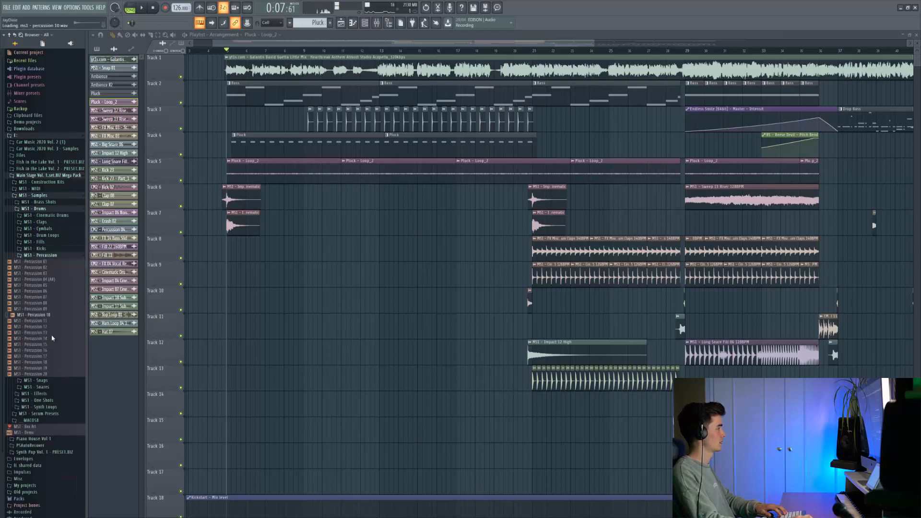
{"action": "key", "text": "Up"}
{"action": "key", "text": "Up"}
{"action": "left_click_drag", "start_coordinate": [33, 315], "coordinate": [293, 327]}
{"action": "scroll", "coordinate": [242, 317], "scroll_direction": "up", "scroll_amount": 4}
{"action": "right_click", "coordinate": [172, 236]}
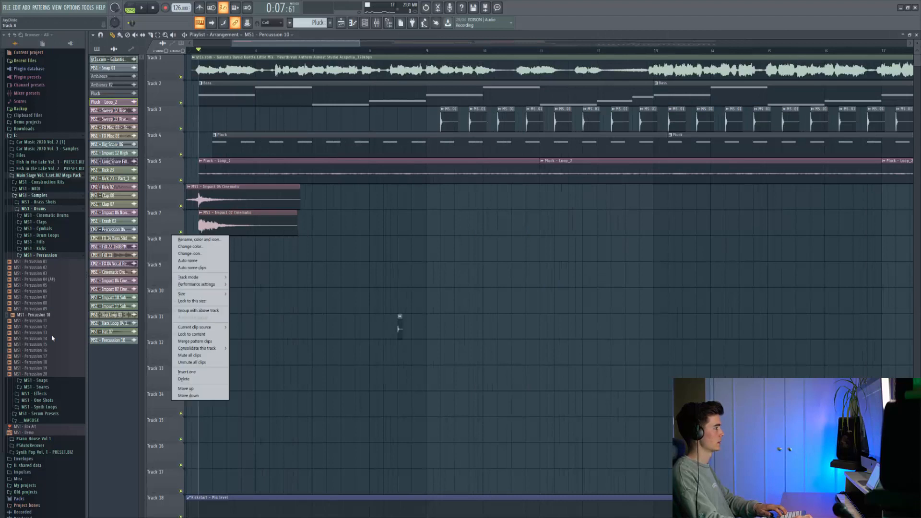
{"action": "key", "text": "Return"}
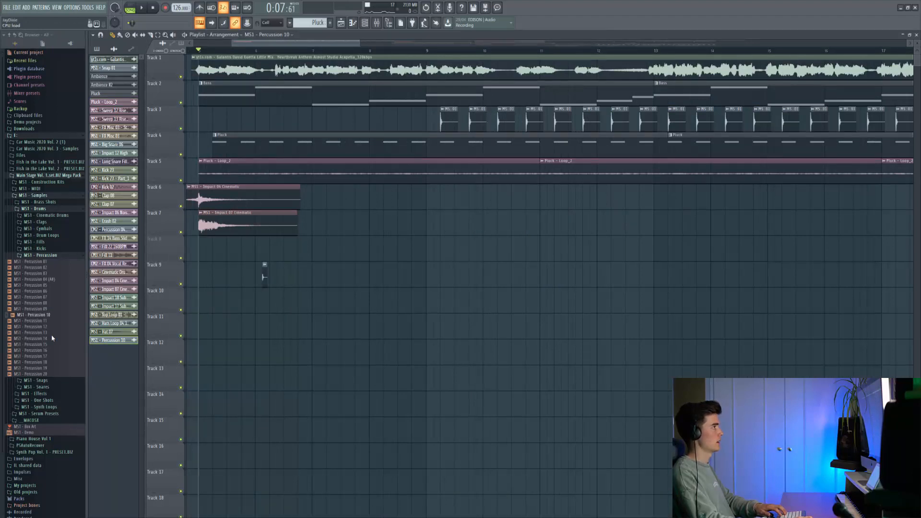
Step: Route the MS1 - Percussion 10 channel to mixer track 10 and name that track "Amb perc"
{"action": "double_click", "coordinate": [264, 245]}
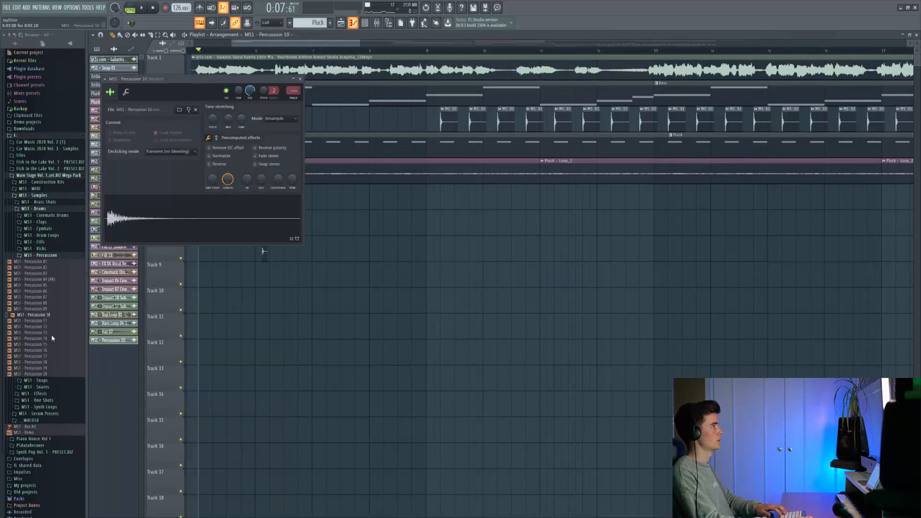
{"action": "key", "text": "F9"}
{"action": "left_click_drag", "start_coordinate": [293, 91], "coordinate": [293, 70]}
{"action": "right_click", "coordinate": [414, 347]}
{"action": "type", "text": "Amb perc"}
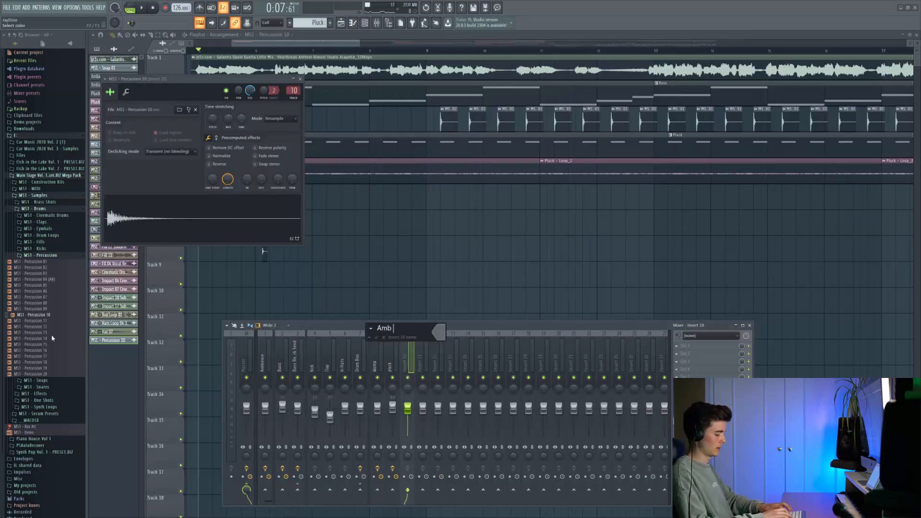
{"action": "key", "text": "Return"}
Step: Insert Fruity Parametric EQ 2 on the Amb perc track, load a cut preset and raise its low-cut frequency
{"action": "left_click", "coordinate": [676, 346]}
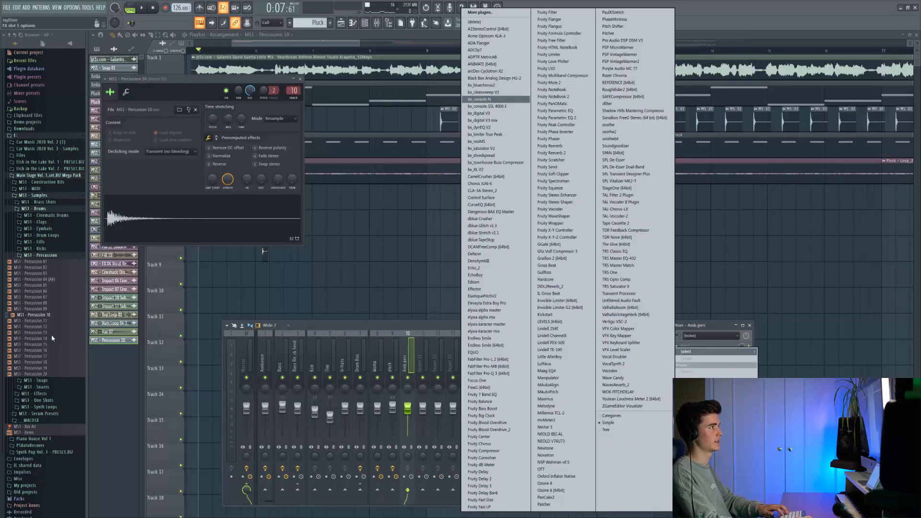
{"action": "left_click", "coordinate": [563, 118]}
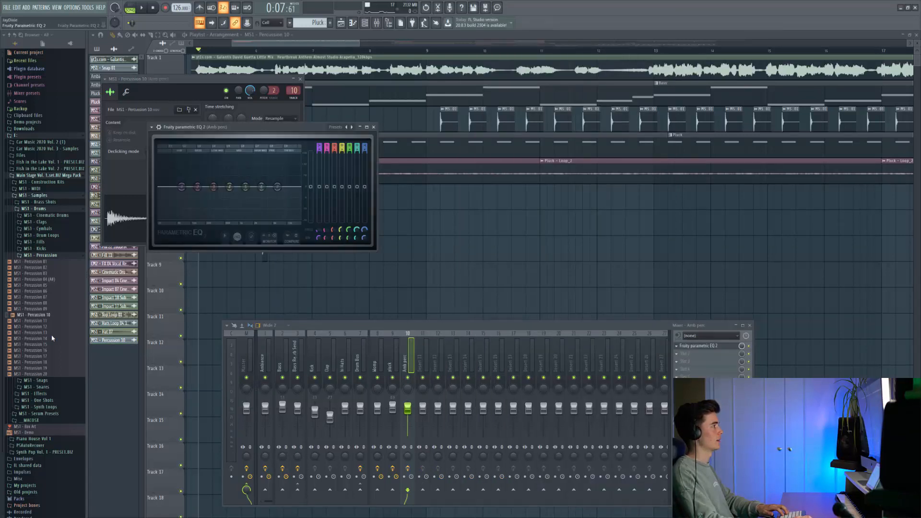
{"action": "left_click", "coordinate": [335, 127]}
{"action": "left_click", "coordinate": [360, 259]}
{"action": "left_click_drag", "start_coordinate": [165, 187], "coordinate": [182, 186]}
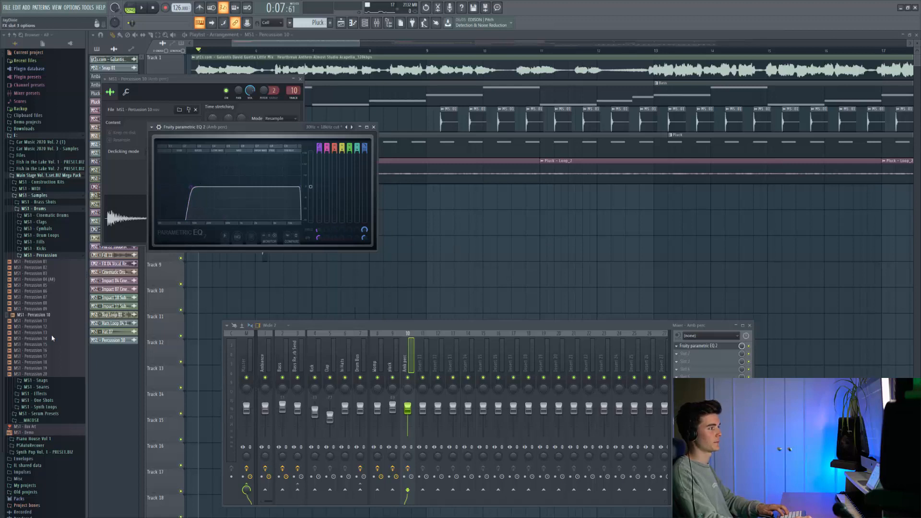
Step: Load Fruity Reeverb 2 below the EQ on the Amb perc track and choose its Vocal Reverb Send preset
{"action": "left_click", "coordinate": [676, 362]}
{"action": "left_click", "coordinate": [563, 166]}
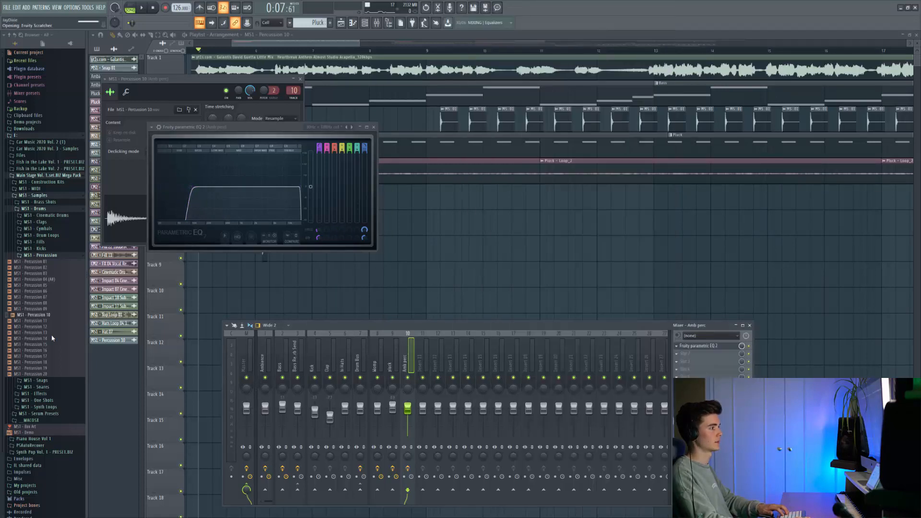
{"action": "left_click", "coordinate": [676, 361]}
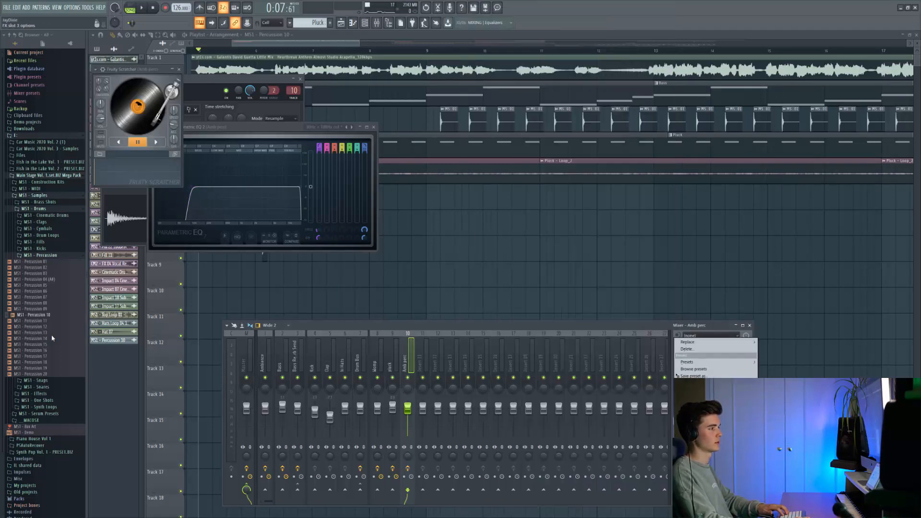
{"action": "mouse_move", "coordinate": [690, 342]}
{"action": "left_click", "coordinate": [563, 153]}
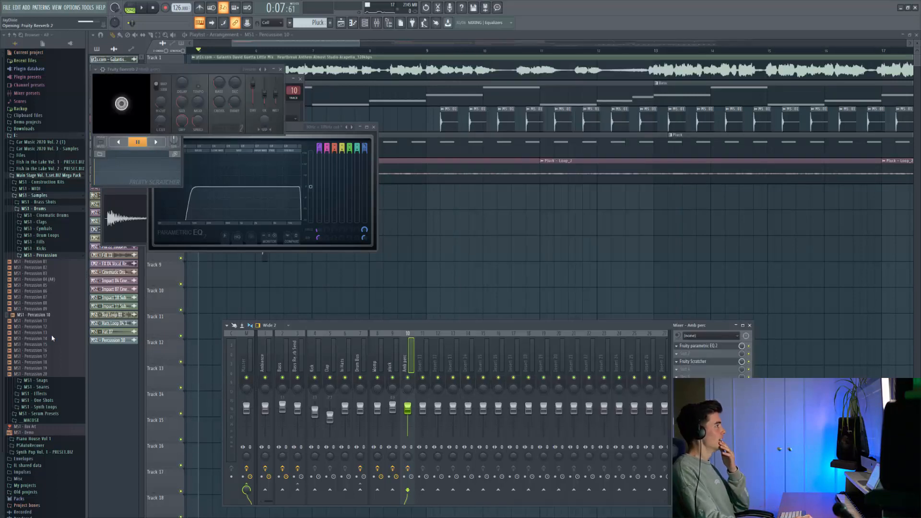
{"action": "left_click", "coordinate": [249, 69]}
{"action": "left_click", "coordinate": [278, 277]}
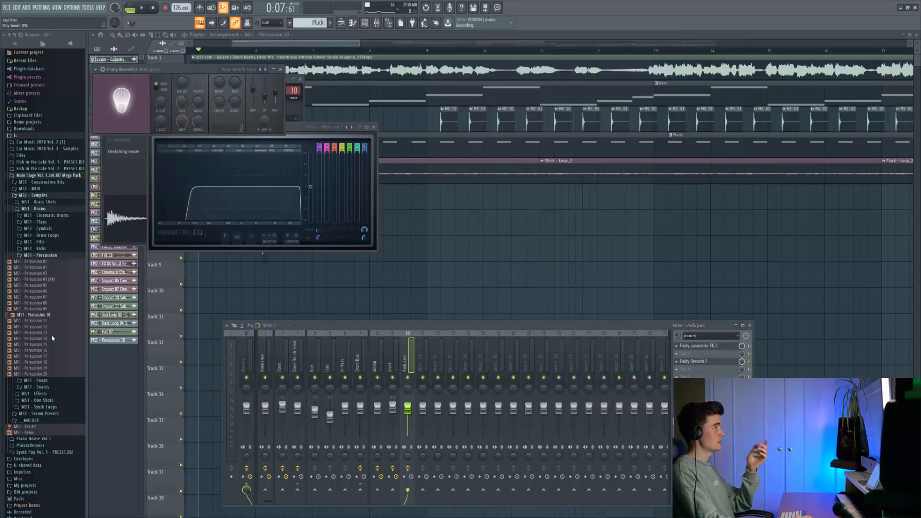
Step: Raise the reverb's dry level to about 52% and pan the Amb perc mixer track off centre
{"action": "right_click", "coordinate": [253, 99]}
{"action": "left_click", "coordinate": [269, 144]}
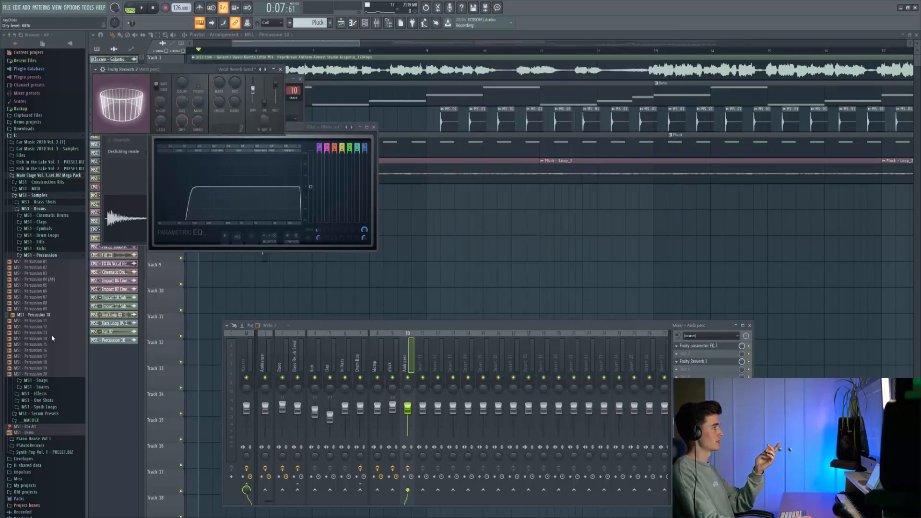
{"action": "left_click_drag", "start_coordinate": [253, 89], "coordinate": [253, 90]}
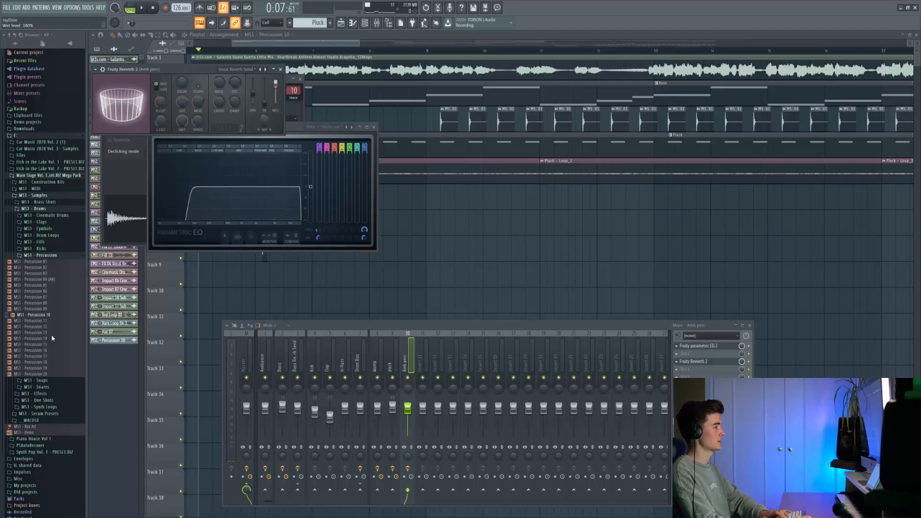
{"action": "key", "text": "z"}
{"action": "left_click_drag", "start_coordinate": [408, 389], "coordinate": [407, 385]}
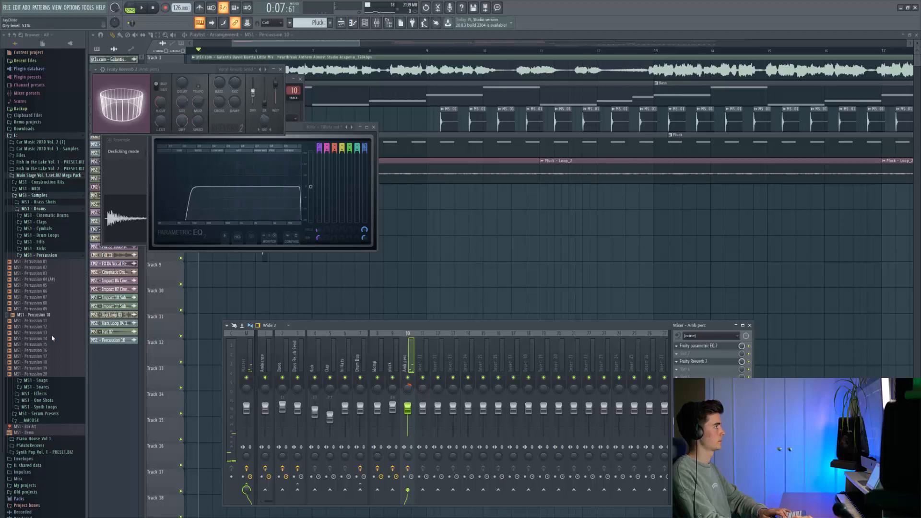
Step: Lower the high-cut frequency in the Amb perc track's EQ, close the open windows and play the intro from bar 5
{"action": "left_click", "coordinate": [698, 346]}
{"action": "mouse_move", "coordinate": [300, 187]}
{"action": "left_mouse_down"}
{"action": "mouse_move", "coordinate": [257, 186]}
{"action": "mouse_move", "coordinate": [272, 186]}
{"action": "left_mouse_up"}
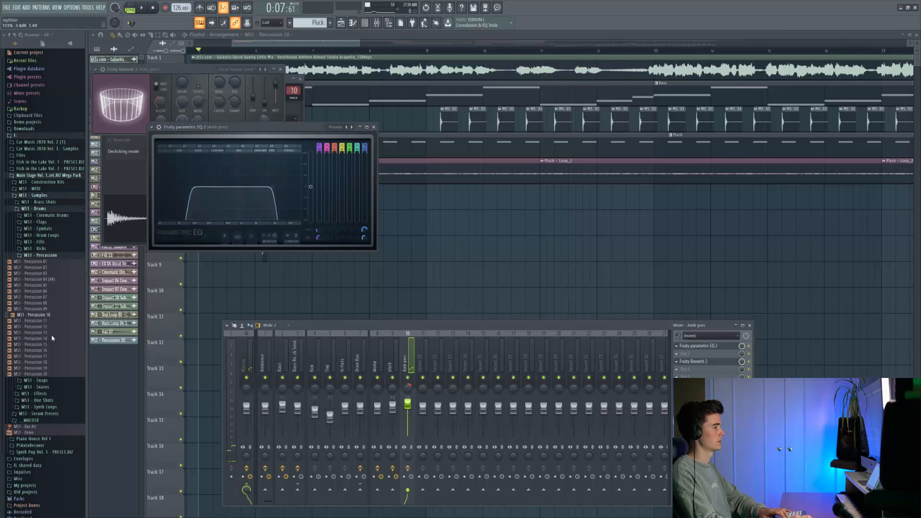
{"action": "key", "text": "F12"}
{"action": "key", "text": "space"}
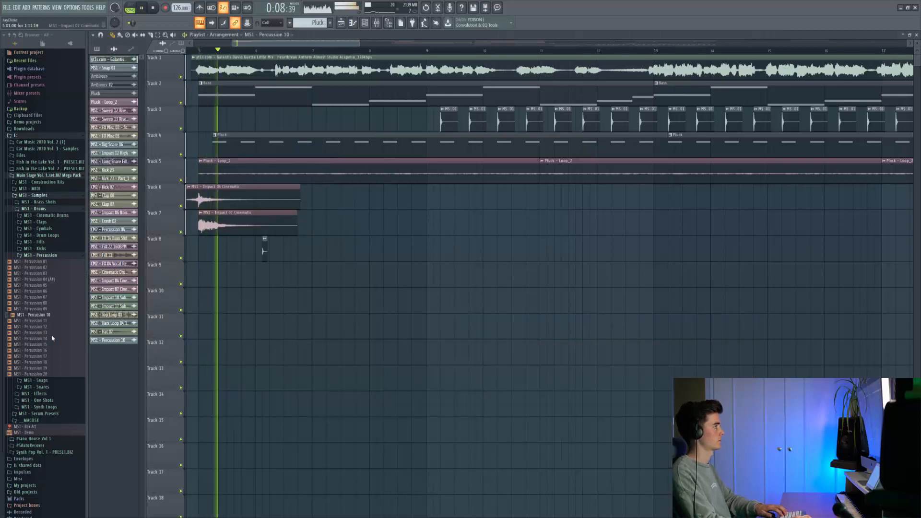
Step: Play the intro from bar 5 and adjust the channel volume of the Percussion 10 clip on Track 8
{"action": "left_click_drag", "start_coordinate": [264, 250], "coordinate": [286, 250]}
{"action": "scroll", "coordinate": [285, 250], "scroll_direction": "up", "scroll_amount": 4}
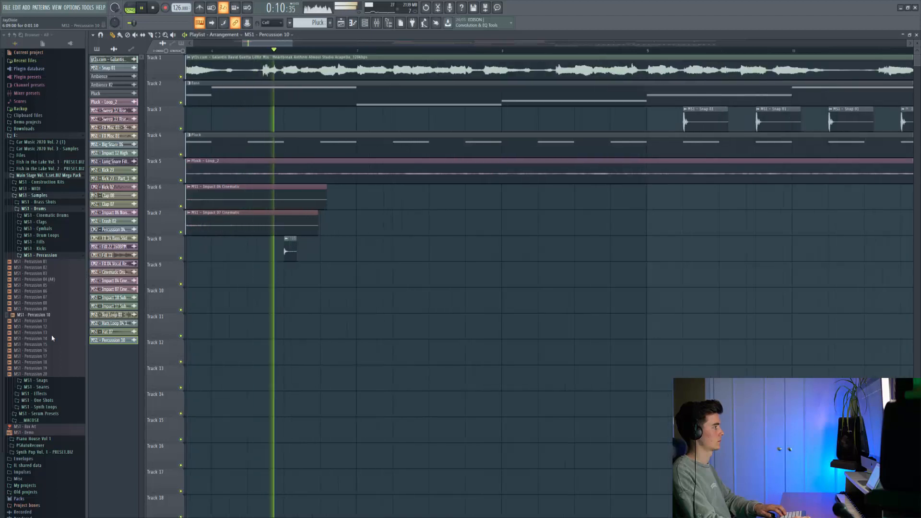
{"action": "double_click", "coordinate": [289, 251]}
{"action": "key", "text": "Escape"}
{"action": "right_click", "coordinate": [382, 240], "text": "ctrl"}
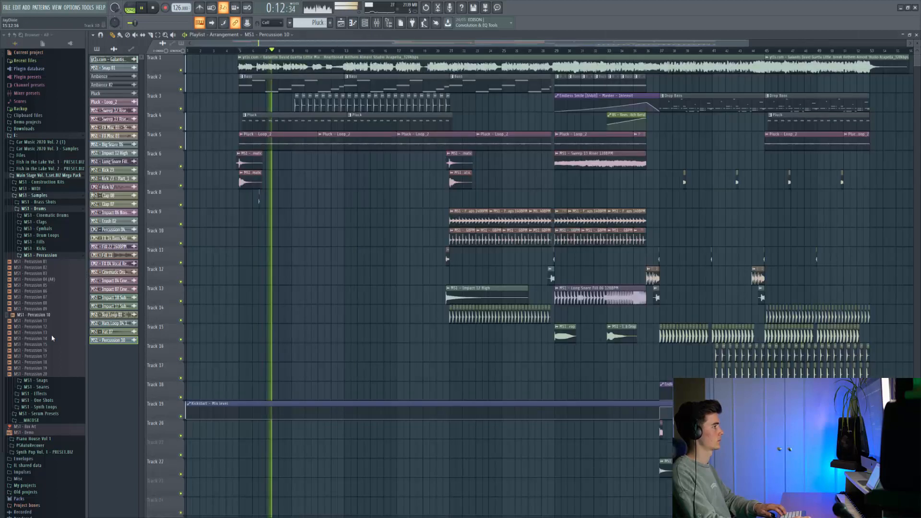
{"action": "scroll", "coordinate": [260, 198], "scroll_direction": "up", "scroll_amount": 6}
{"action": "double_click", "coordinate": [261, 198]}
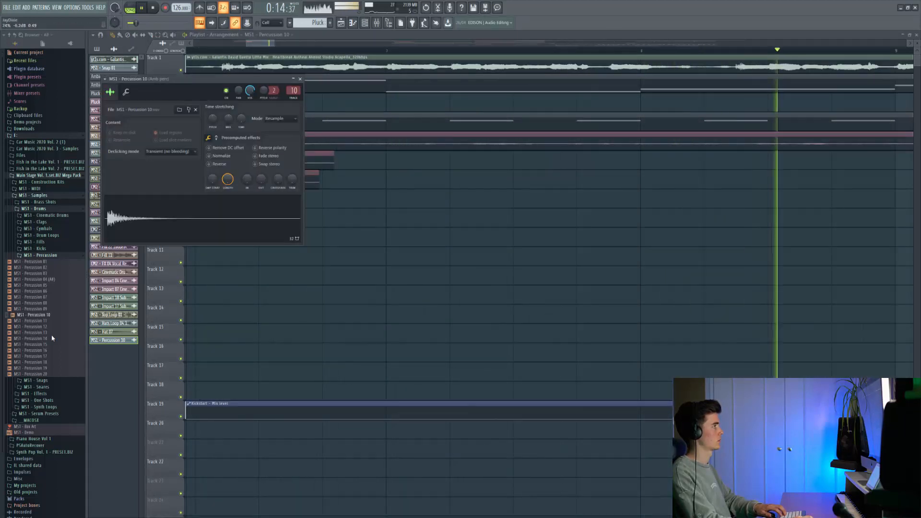
{"action": "key", "text": "Escape"}
{"action": "scroll", "coordinate": [375, 206], "scroll_direction": "down", "scroll_amount": 6}
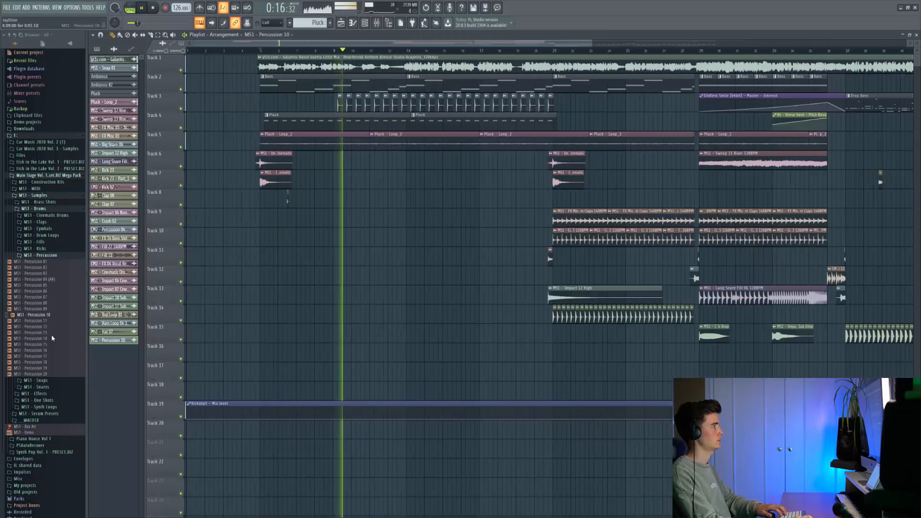
Step: Move the Percussion 10 clip on Track 8 to just after bar 10 and play the passage around it
{"action": "scroll", "coordinate": [369, 196], "scroll_direction": "up", "scroll_amount": 6}
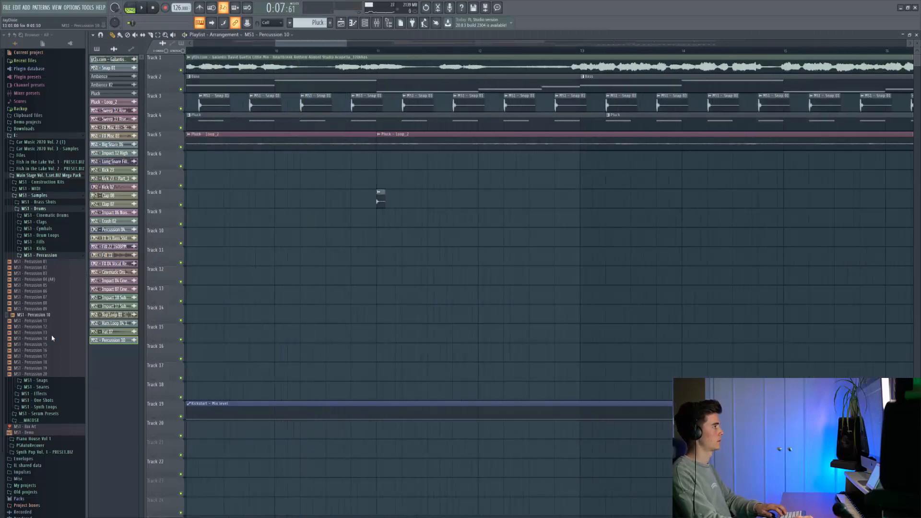
{"action": "double_click", "coordinate": [304, 195]}
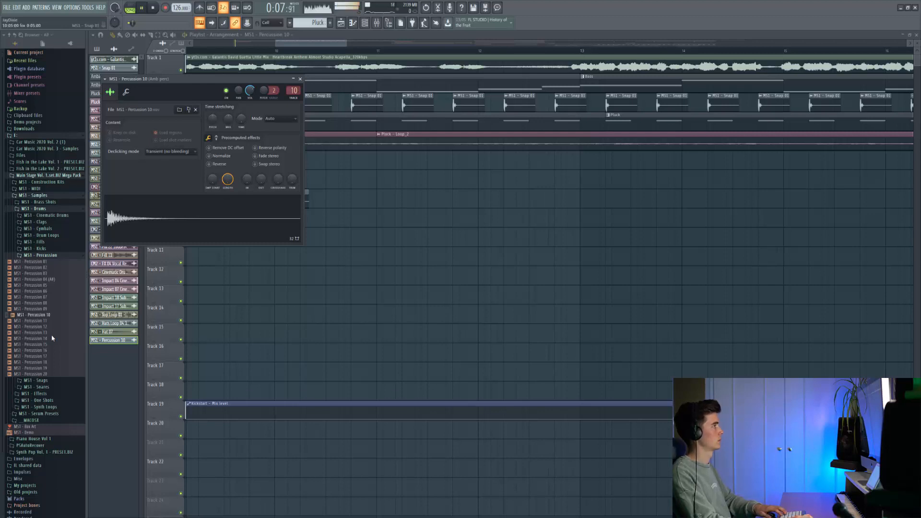
{"action": "key", "text": "Escape"}
{"action": "key", "text": "space"}
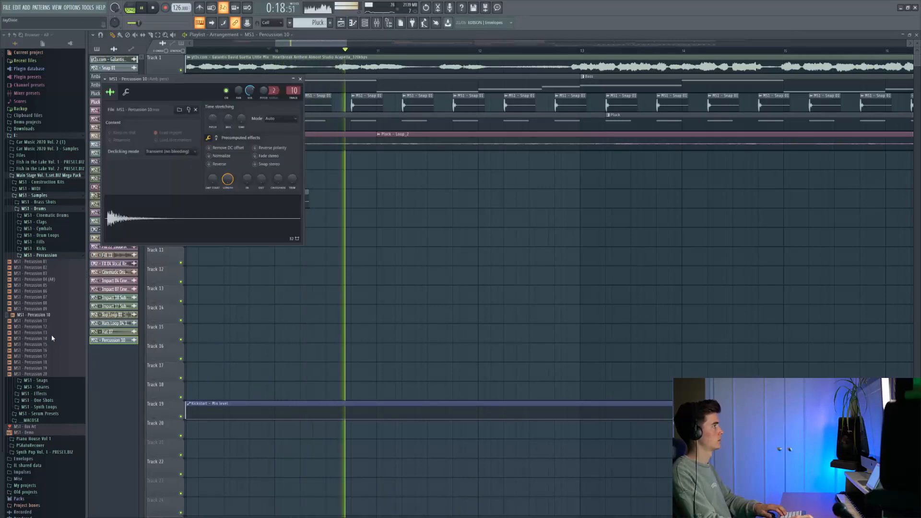
{"action": "key", "text": "space"}
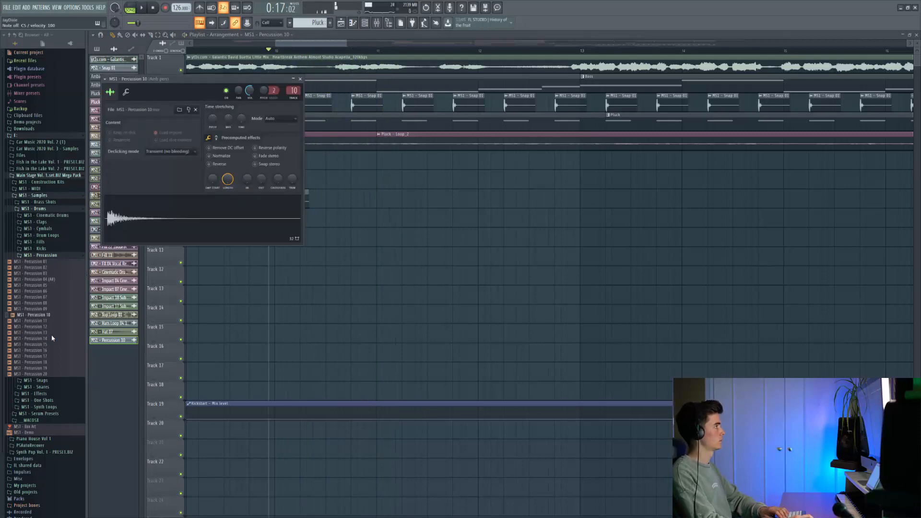
{"action": "key", "text": "space"}
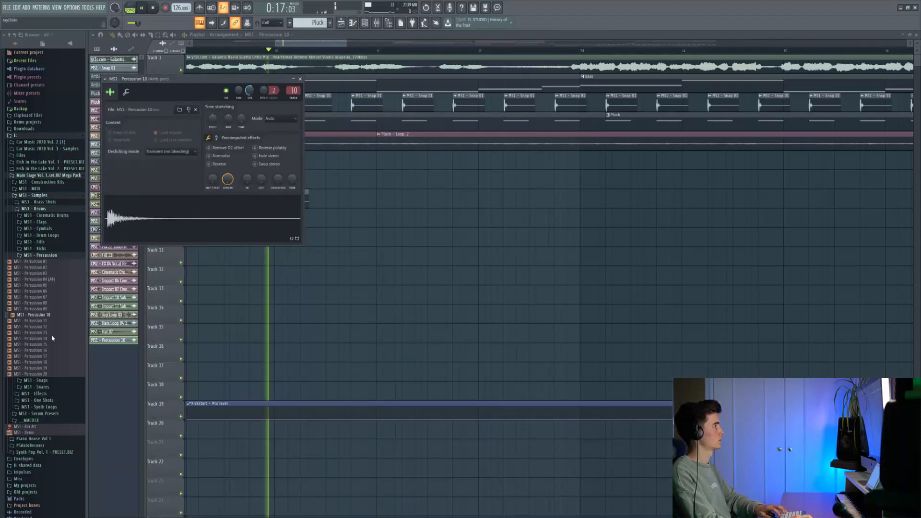
{"action": "key", "text": "Escape"}
Step: Lower the Percussion 10 channel volume and copy its clip eight bars further along Track 8, just after bar 18
{"action": "scroll", "coordinate": [326, 180], "scroll_direction": "down", "scroll_amount": 8}
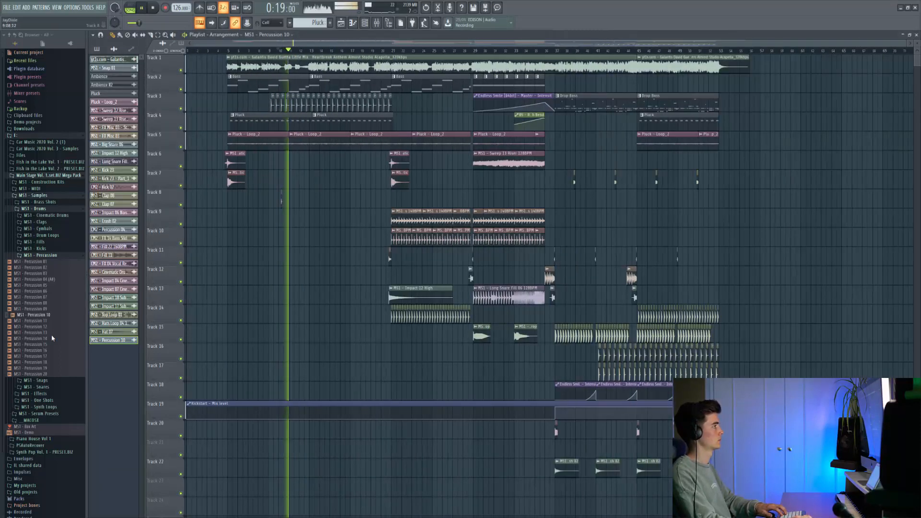
{"action": "double_click", "coordinate": [282, 201]}
{"action": "left_click_drag", "start_coordinate": [250, 90], "coordinate": [249, 102]}
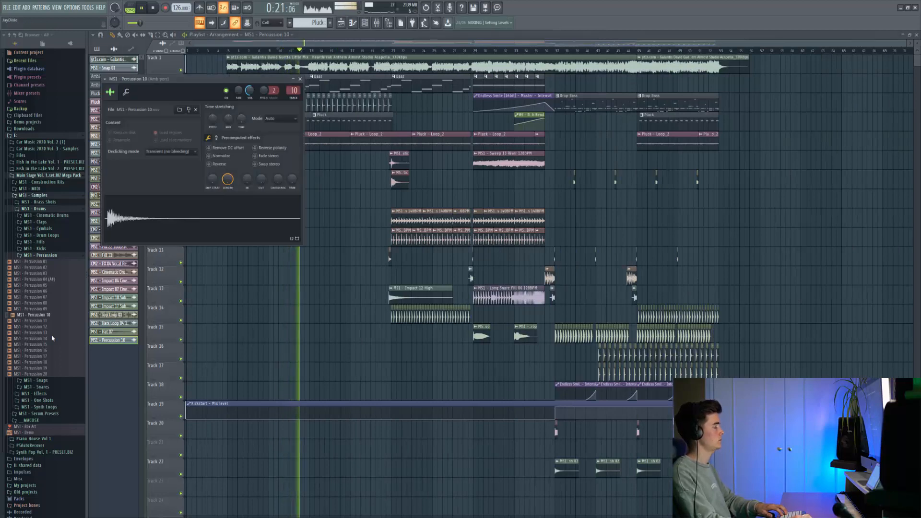
{"action": "key", "text": "Escape"}
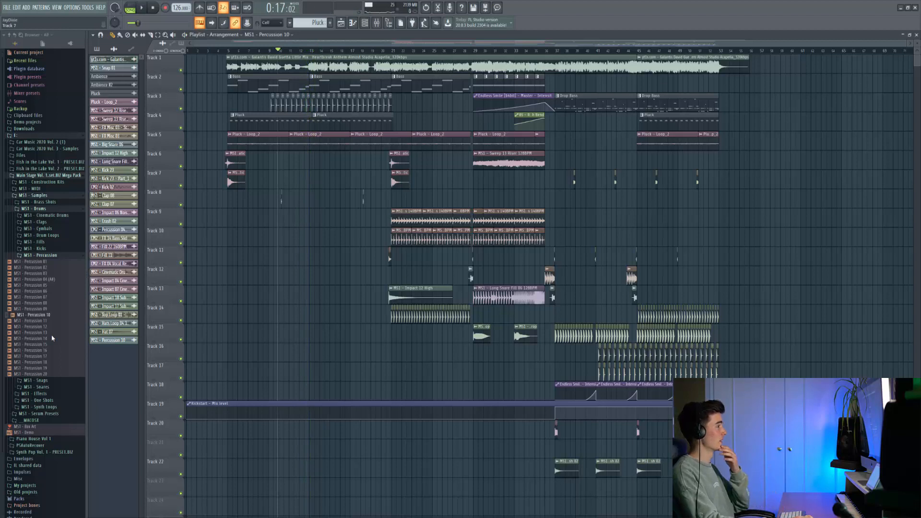
Step: Create a new empty pattern named Chords
{"action": "key", "text": "F4"}
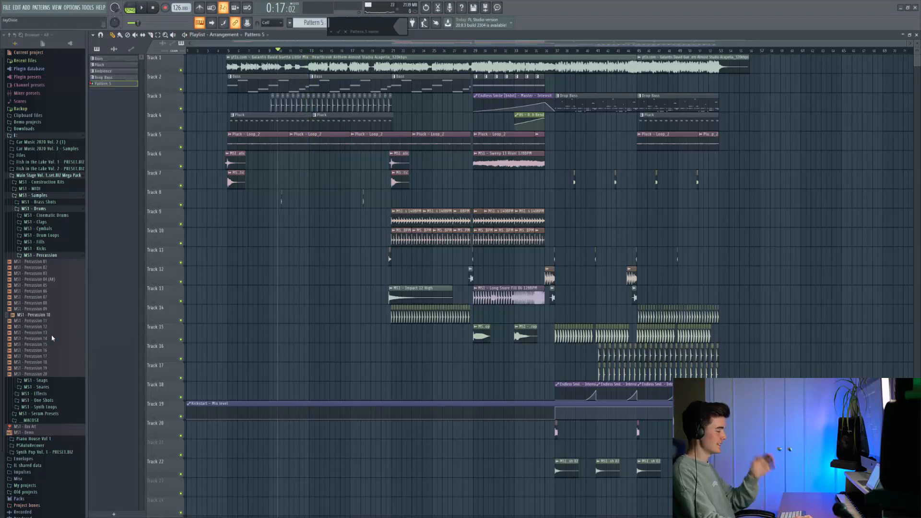
{"action": "type", "text": "Chords"}
{"action": "key", "text": "Return"}
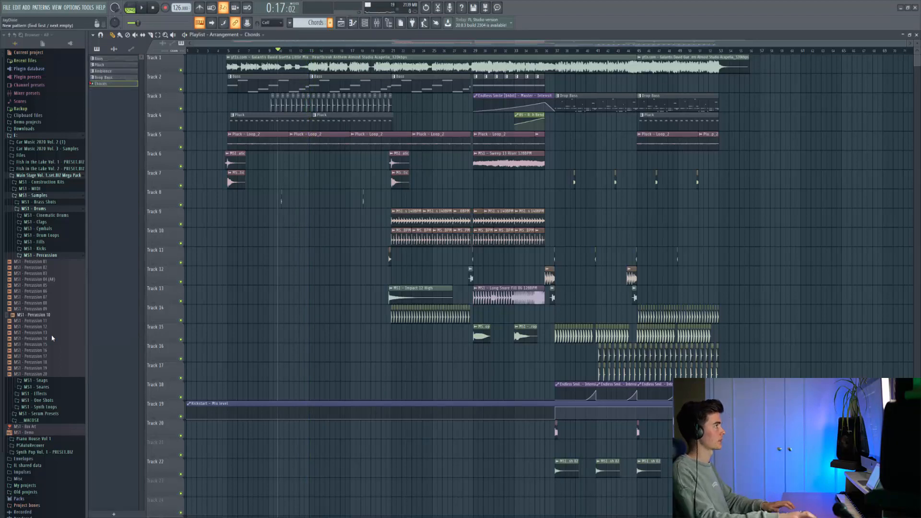
Step: Play the section from bar 21 and check the channel settings of the Stadium Claps, Cinematic Drumloop 15 and Kick 23 clips
{"action": "key", "text": "space"}
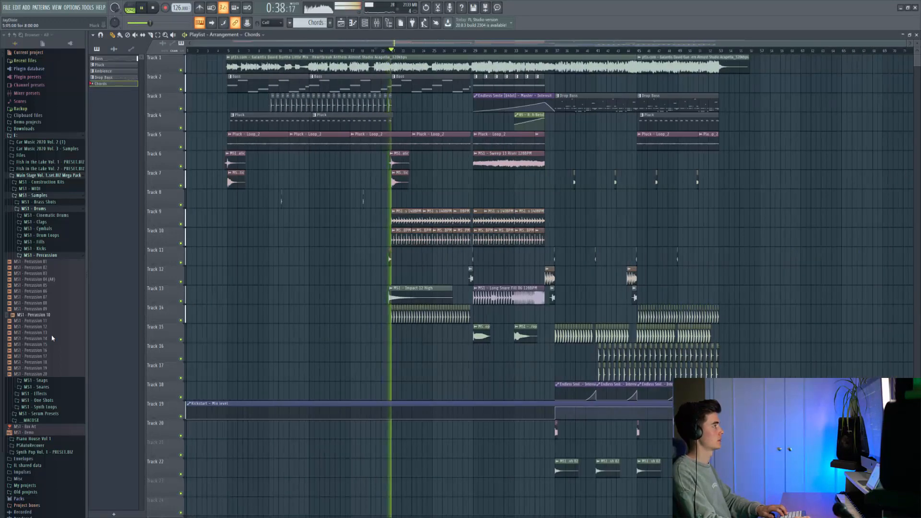
{"action": "right_click", "coordinate": [165, 151]}
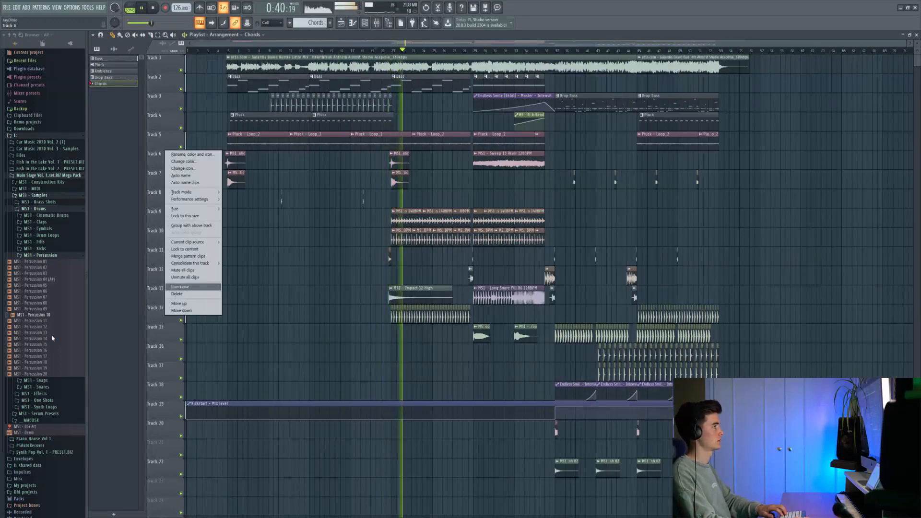
{"action": "key", "text": "Escape"}
{"action": "double_click", "coordinate": [407, 217]}
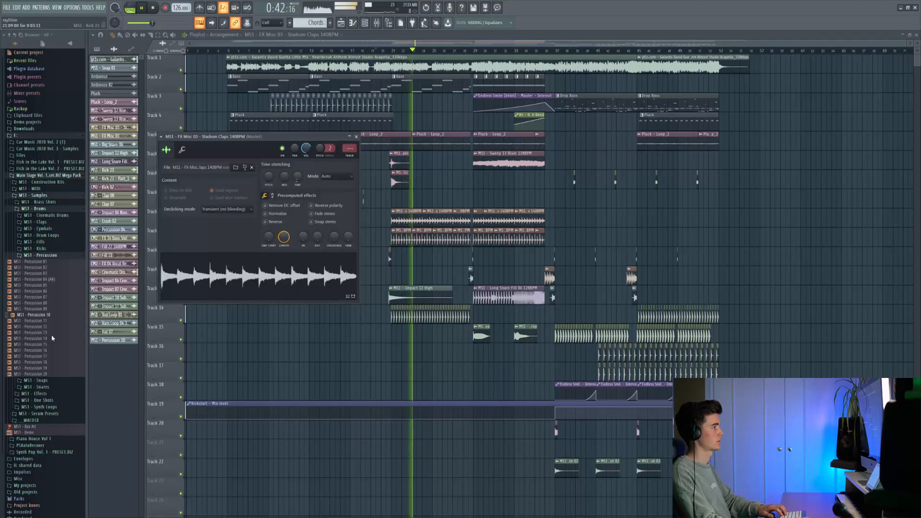
{"action": "double_click", "coordinate": [403, 316]}
{"action": "double_click", "coordinate": [407, 218]}
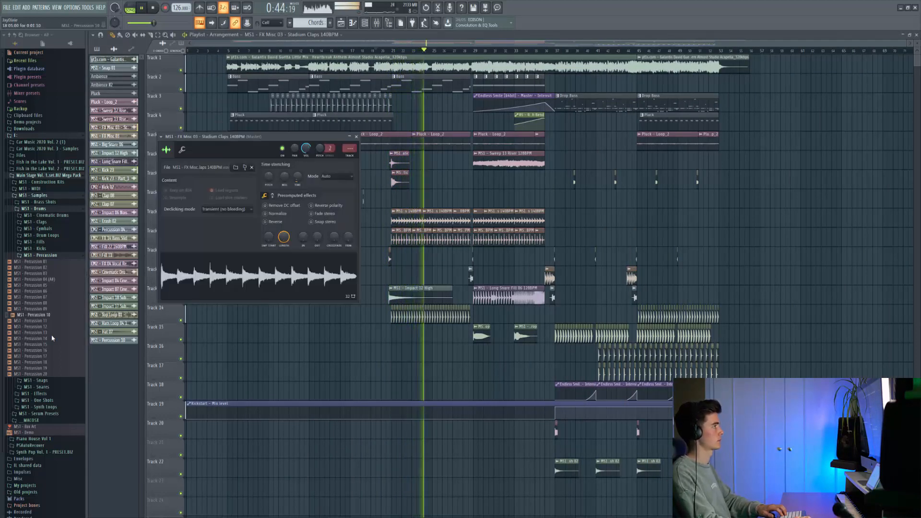
{"action": "double_click", "coordinate": [423, 236]}
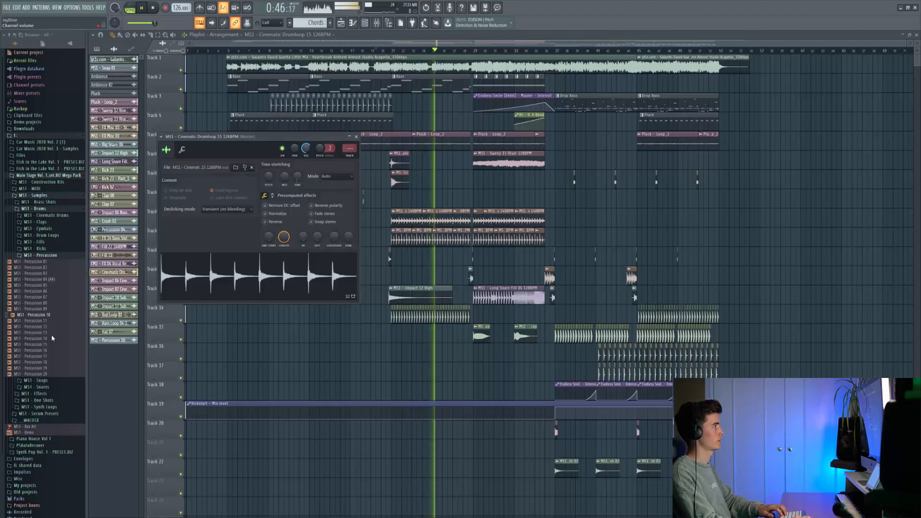
{"action": "key", "text": "Escape"}
{"action": "double_click", "coordinate": [406, 316]}
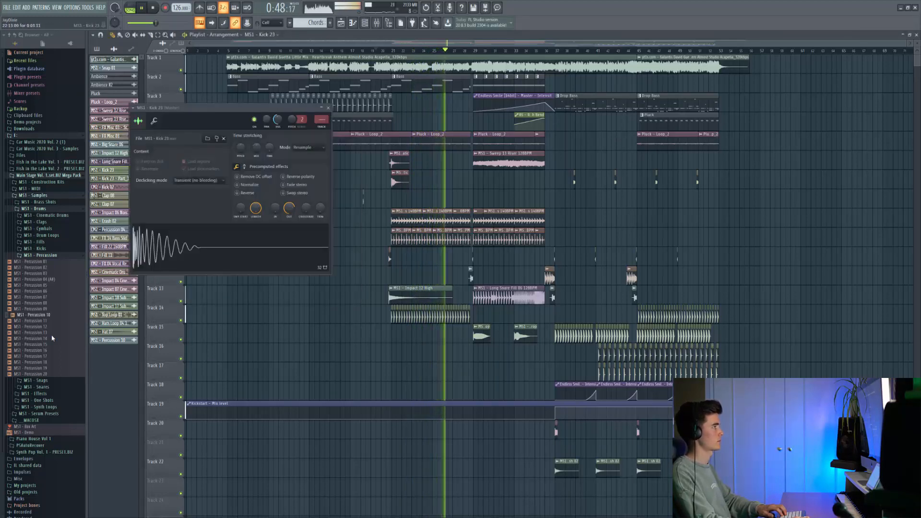
{"action": "key", "text": "Escape"}
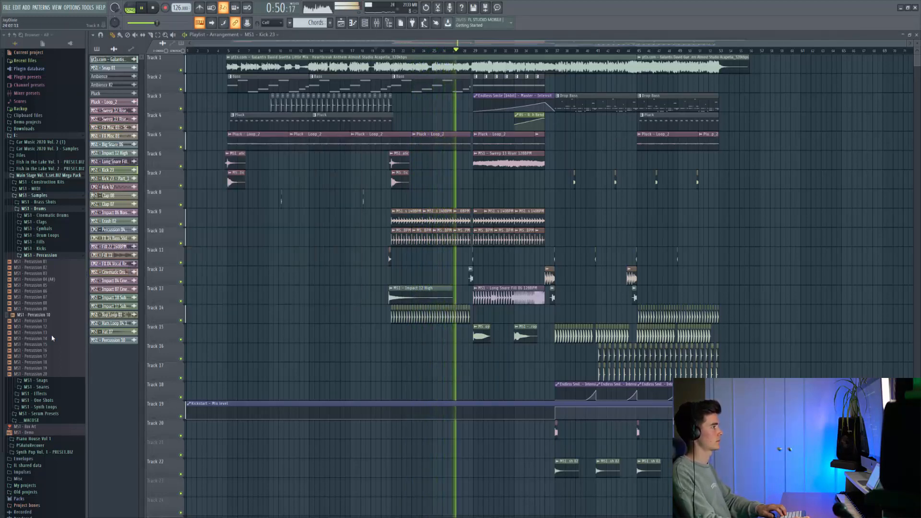
Step: Stop playback and insert an empty playlist track above the Stadium Claps track
{"action": "key", "text": "space"}
{"action": "right_click", "coordinate": [164, 211]}
{"action": "left_click", "coordinate": [179, 344]}
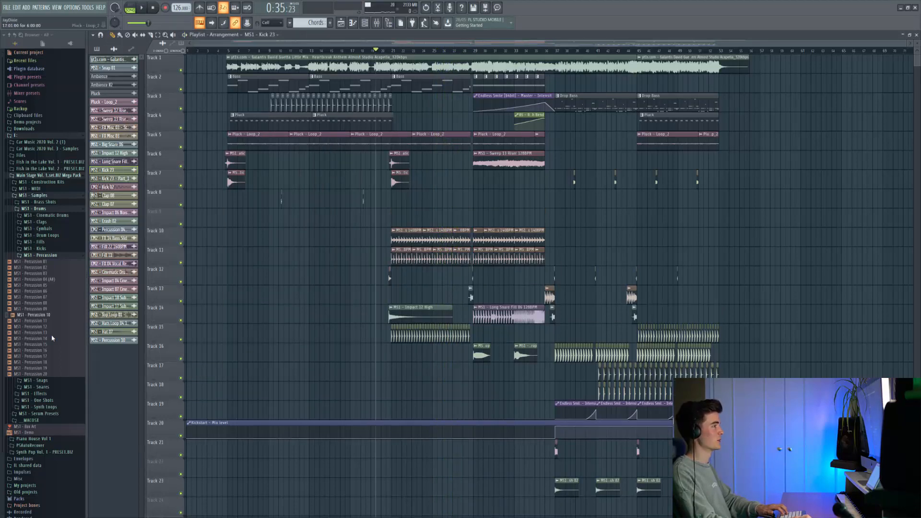
Step: Try to rename the Chords pattern as "String drone"
{"action": "left_click", "coordinate": [277, 35]}
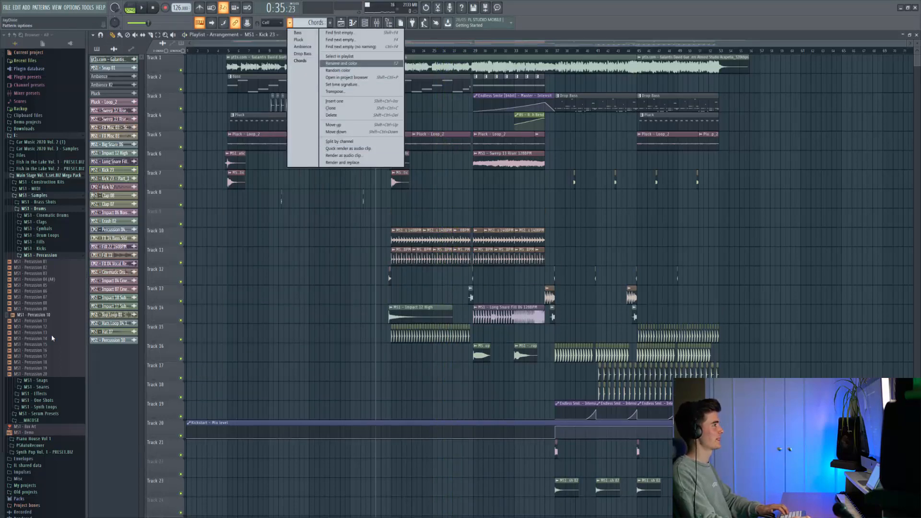
{"action": "left_click", "coordinate": [336, 68]}
{"action": "type", "text": "String"}
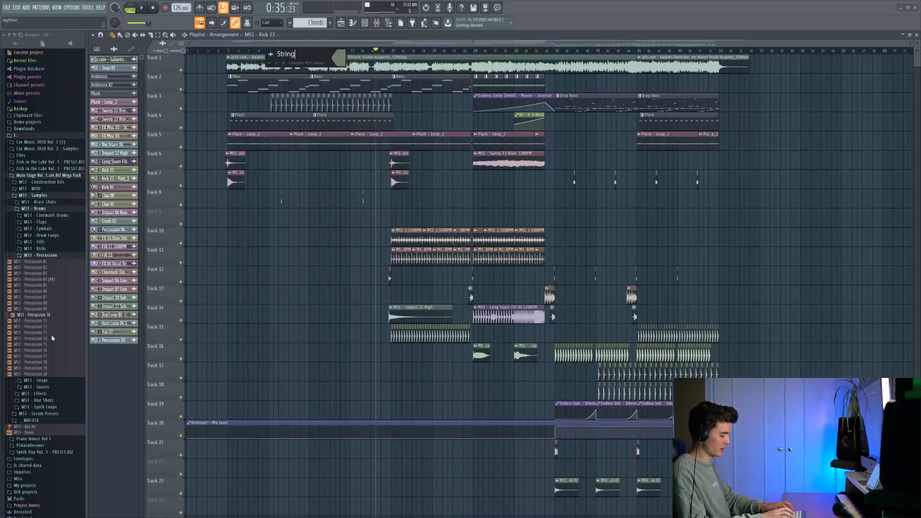
{"action": "type", "text": " drone"}
{"action": "key", "text": "Return"}
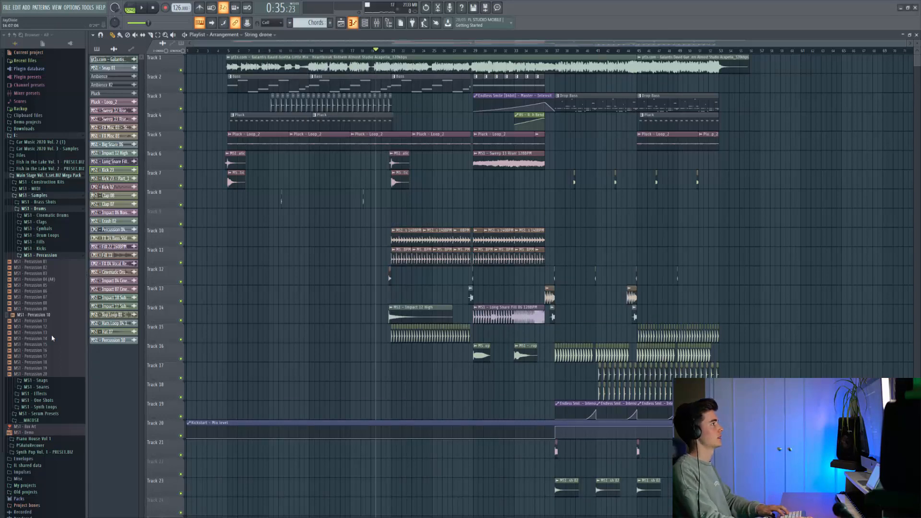
Step: Show all channels in the channel rack and insert a Serum instrument above the Kick 14 channel
{"action": "key", "text": "F6"}
{"action": "key", "text": "F3"}
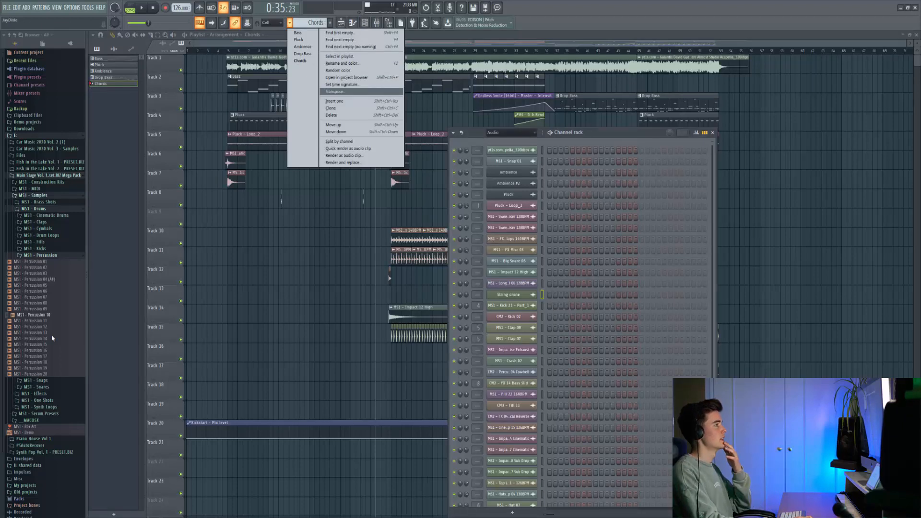
{"action": "right_click", "coordinate": [509, 150]}
{"action": "left_click", "coordinate": [511, 132]}
{"action": "left_click", "coordinate": [498, 142]}
{"action": "right_click", "coordinate": [509, 150]}
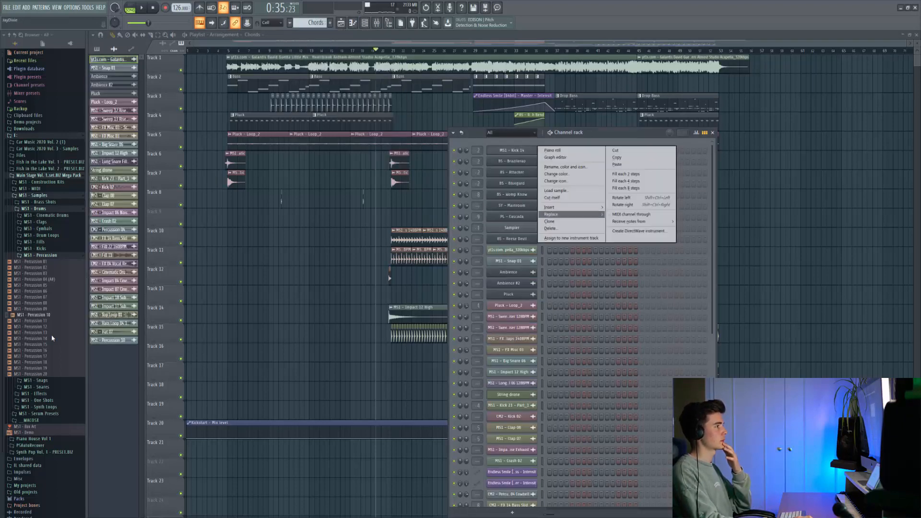
{"action": "mouse_move", "coordinate": [556, 207]}
{"action": "left_click", "coordinate": [622, 486]}
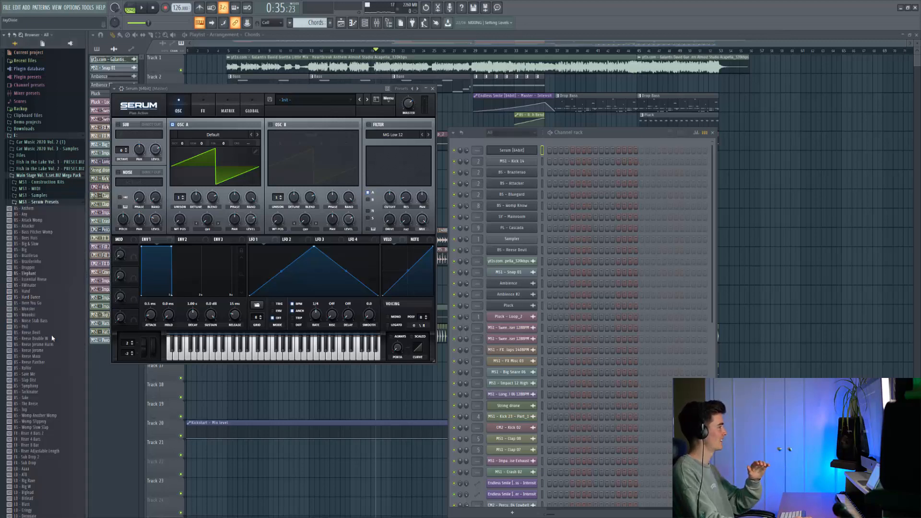
Step: Look through the MS1 - Serum Presets folder for a suitable sound for the new Serum channel
{"action": "scroll", "coordinate": [53, 338], "scroll_direction": "down", "scroll_amount": 10}
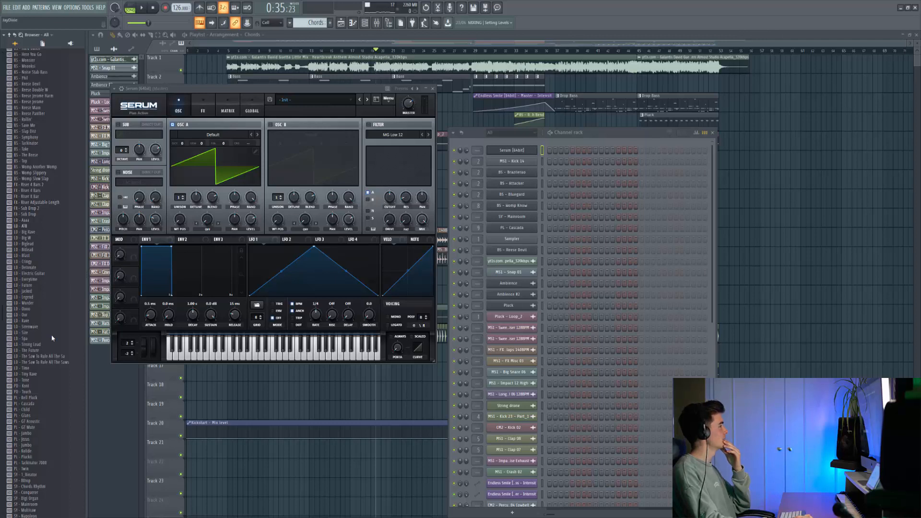
{"action": "scroll", "coordinate": [53, 338], "scroll_direction": "down", "scroll_amount": 6}
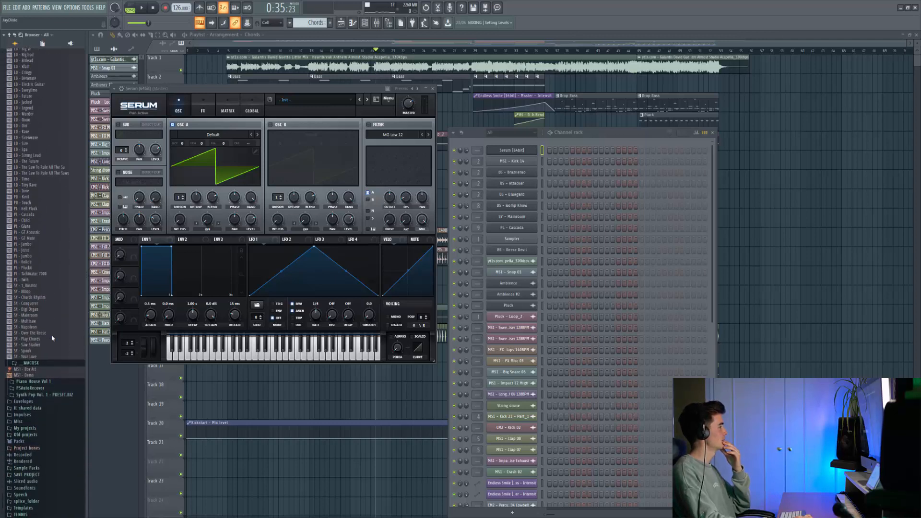
{"action": "scroll", "coordinate": [52, 338], "scroll_direction": "up", "scroll_amount": 15}
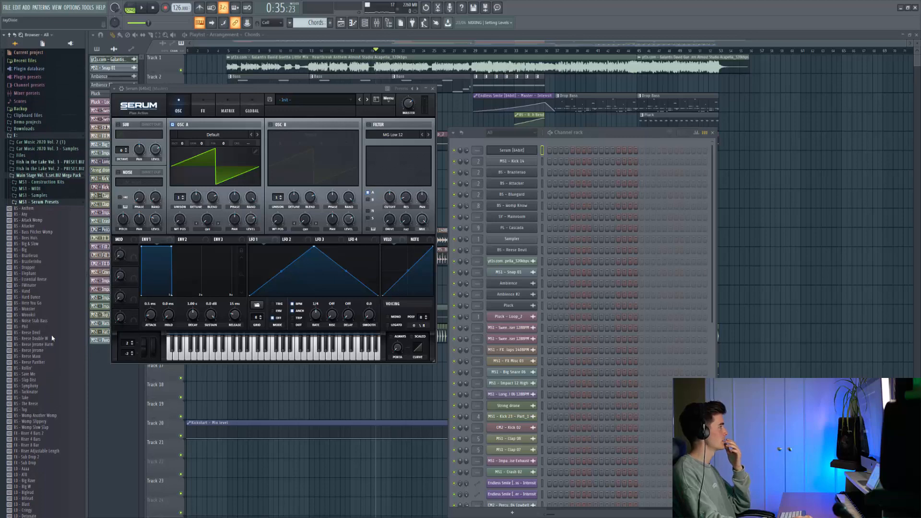
Step: Try the FX - Endless Riser preset from the Car Music 2020 Vol. 3 Serum presets on the new Serum channel
{"action": "left_click", "coordinate": [47, 149]}
{"action": "left_click", "coordinate": [27, 169]}
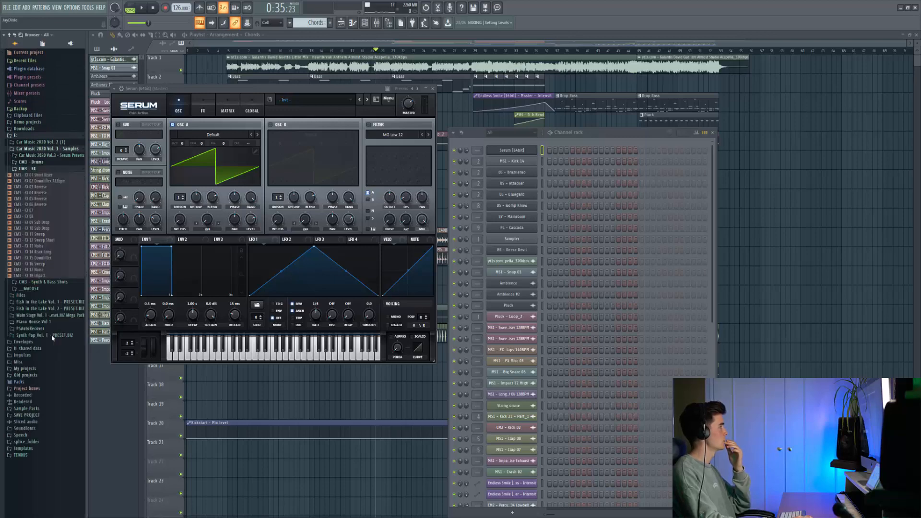
{"action": "left_click", "coordinate": [34, 162]}
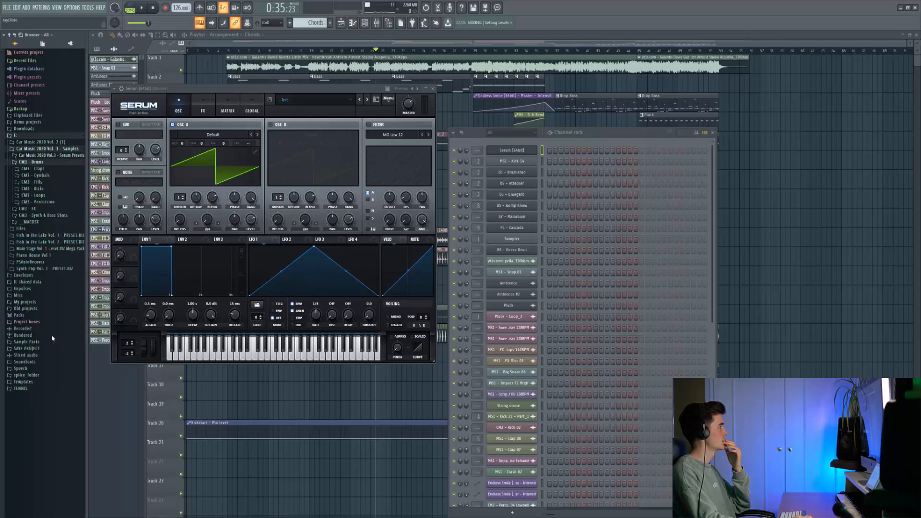
{"action": "left_click", "coordinate": [51, 156]}
{"action": "scroll", "coordinate": [52, 338], "scroll_direction": "down", "scroll_amount": 5}
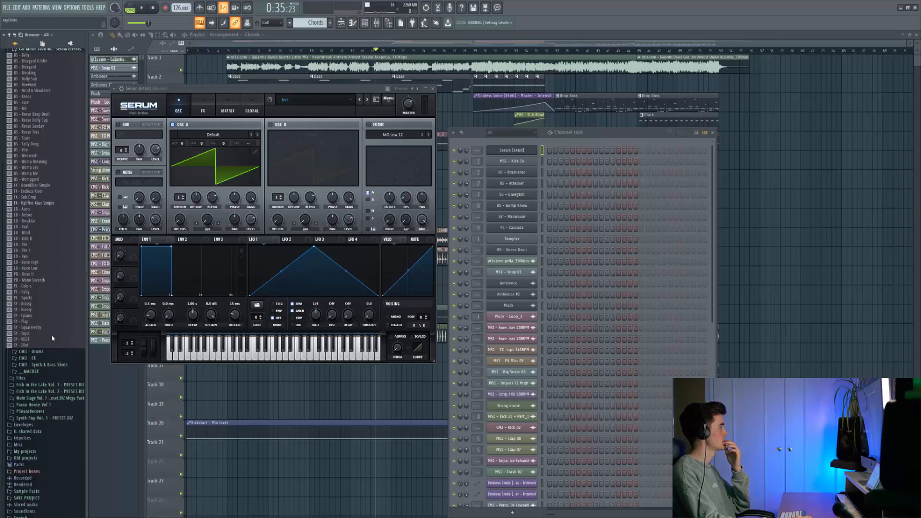
{"action": "scroll", "coordinate": [52, 338], "scroll_direction": "up", "scroll_amount": 3}
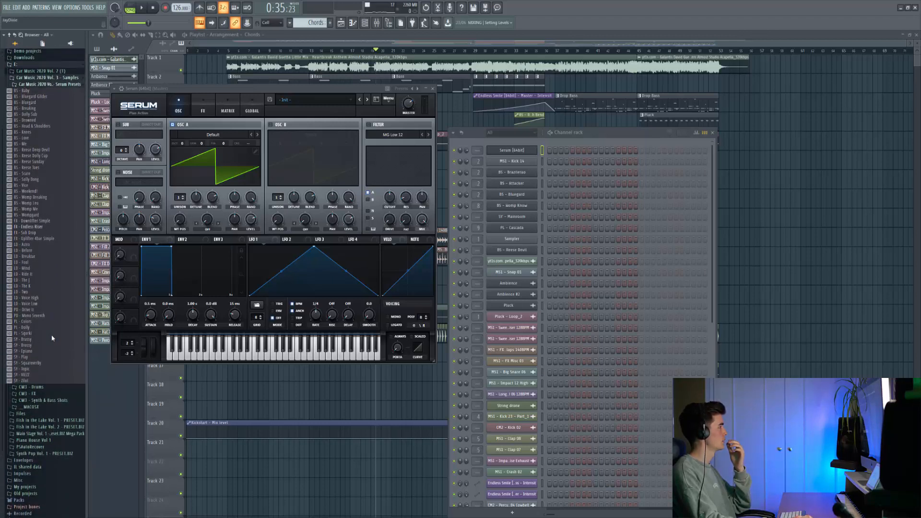
{"action": "left_click", "coordinate": [31, 226]}
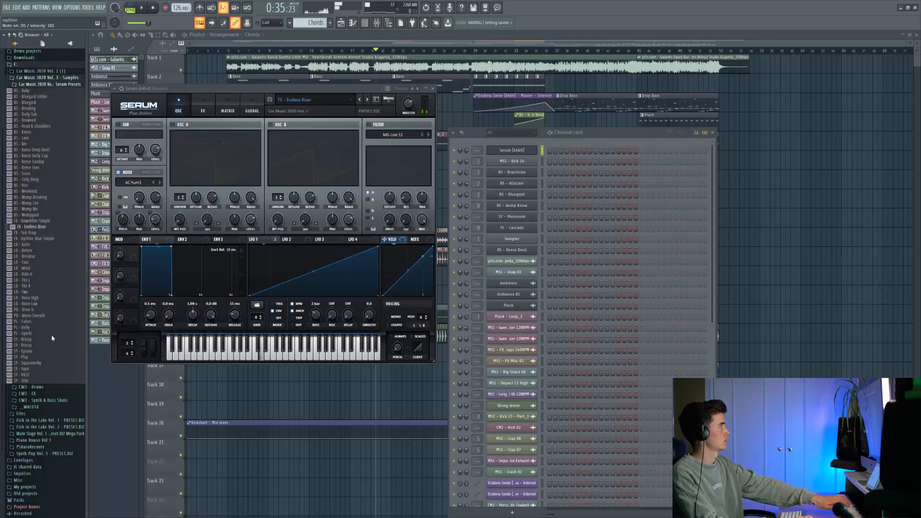
Step: Load the FX - Rising String preset from the Car Music 2020 Vol. 2 Serum presets into the new Serum channel
{"action": "scroll", "coordinate": [52, 338], "scroll_direction": "up", "scroll_amount": 4}
{"action": "left_click", "coordinate": [41, 142]}
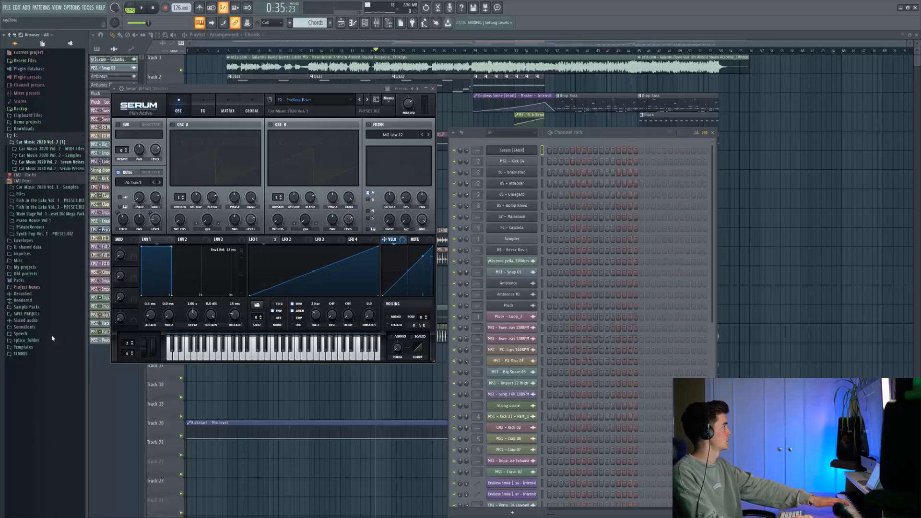
{"action": "left_click", "coordinate": [49, 169]}
{"action": "scroll", "coordinate": [52, 338], "scroll_direction": "down", "scroll_amount": 4}
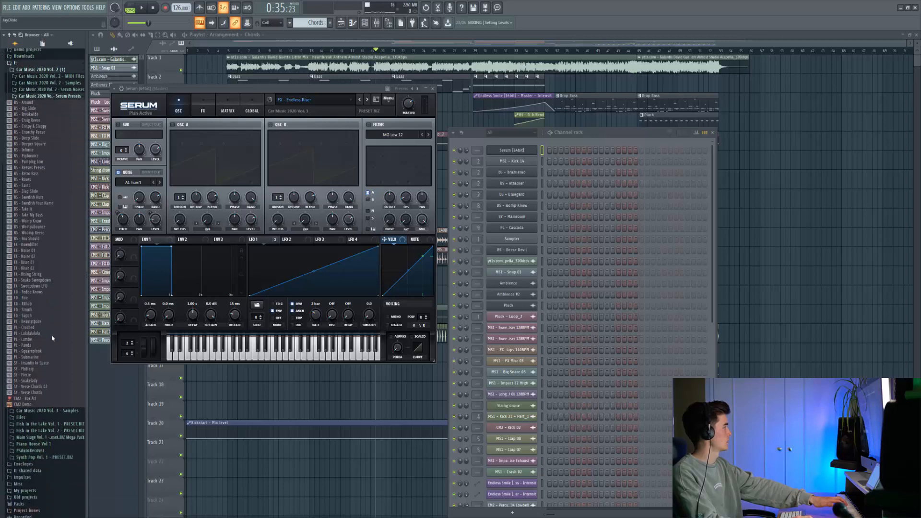
{"action": "right_click", "coordinate": [38, 275]}
{"action": "left_click", "coordinate": [60, 275]}
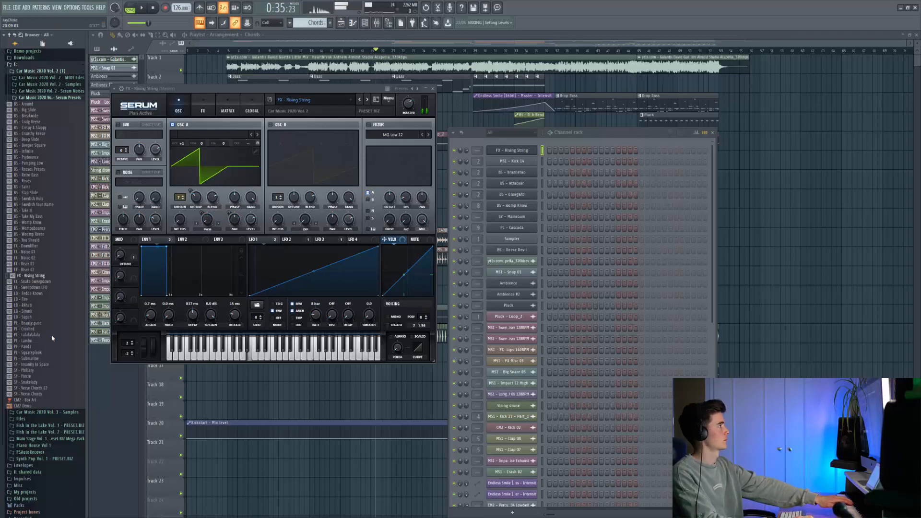
Step: Route the Rising String channel to mixer insert 11 and name that insert "String"
{"action": "key", "text": "F9"}
{"action": "key", "text": "Right"}
{"action": "key", "text": "Right"}
{"action": "key", "text": "Right"}
{"action": "key", "text": "Right"}
{"action": "key", "text": "Right"}
{"action": "key", "text": "Right"}
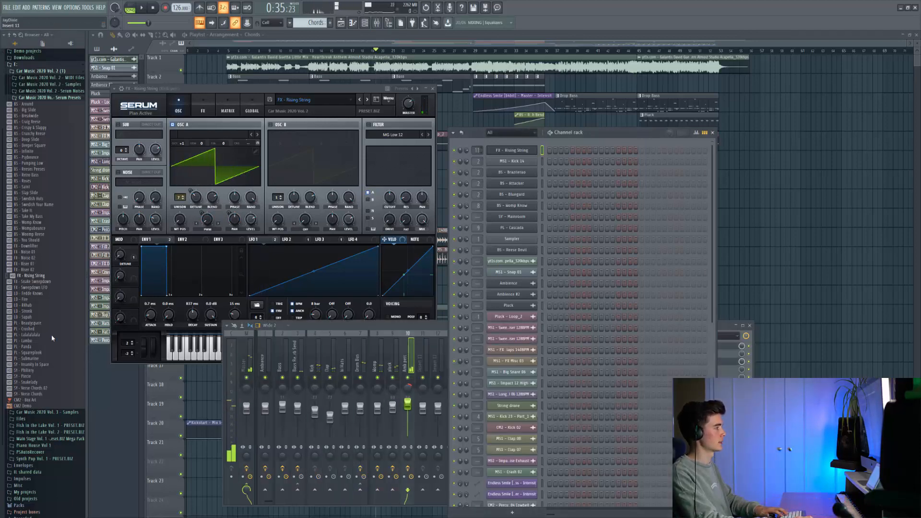
{"action": "key", "text": "Right"}
{"action": "key", "text": "Menu"}
{"action": "key", "text": "Down"}
{"action": "key", "text": "Return"}
{"action": "type", "text": "String"}
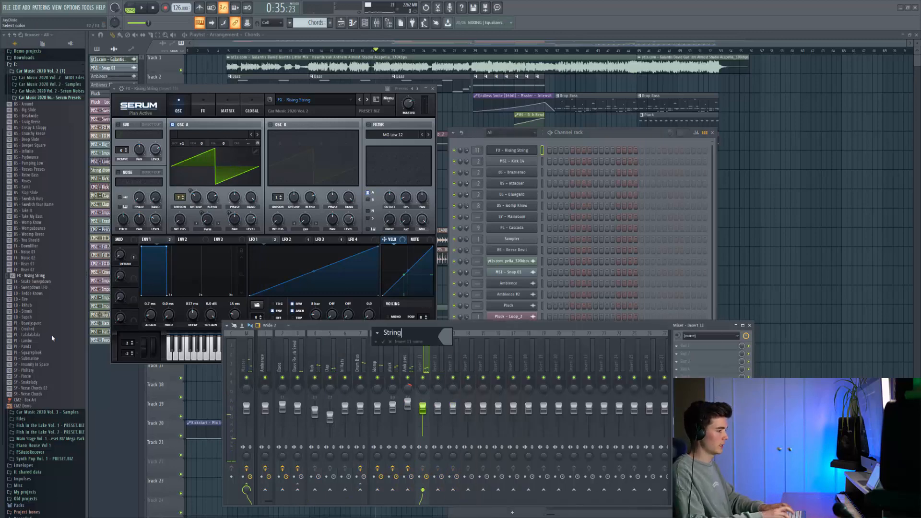
{"action": "key", "text": "Return"}
{"action": "key", "text": "Menu"}
{"action": "key", "text": "Up"}
{"action": "key", "text": "Up"}
{"action": "key", "text": "Up"}
{"action": "key", "text": "Up"}
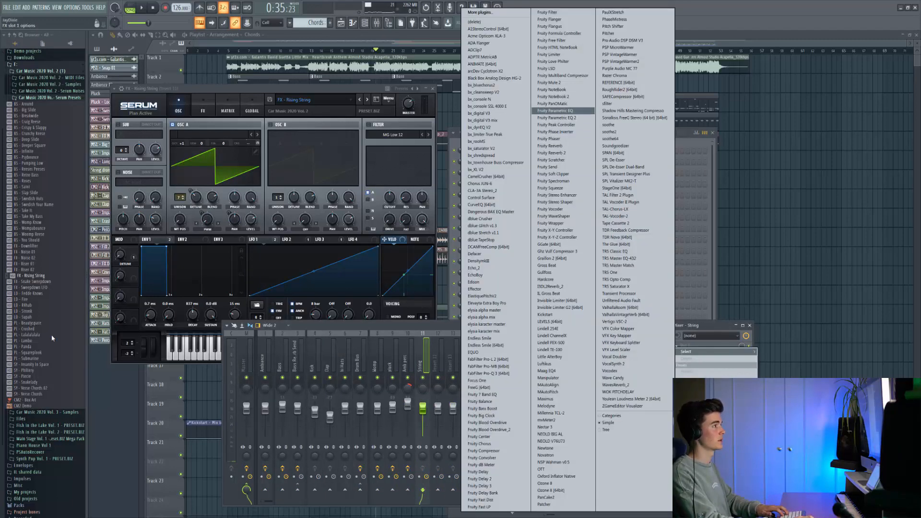
{"action": "key", "text": "Return"}
Step: Load Fruity Parametric EQ 2 into the first effect slot of the String mixer insert
{"action": "key", "text": "Menu"}
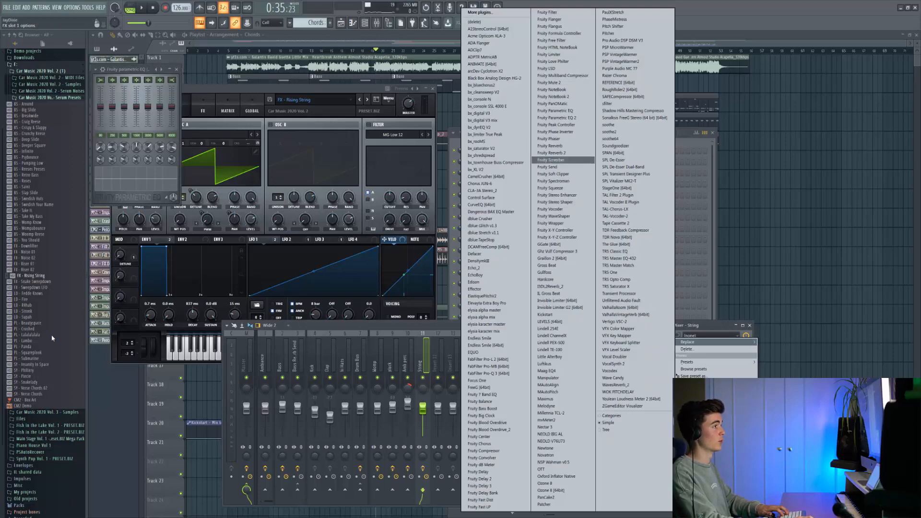
{"action": "key", "text": "Up"}
{"action": "key", "text": "Up"}
{"action": "key", "text": "Up"}
{"action": "key", "text": "Up"}
{"action": "key", "text": "Up"}
{"action": "key", "text": "Down"}
{"action": "key", "text": "Return"}
Step: Apply a low- and high-cut preset to the String insert's EQ and raise its low cut to about 425 Hz
{"action": "key", "text": "Menu"}
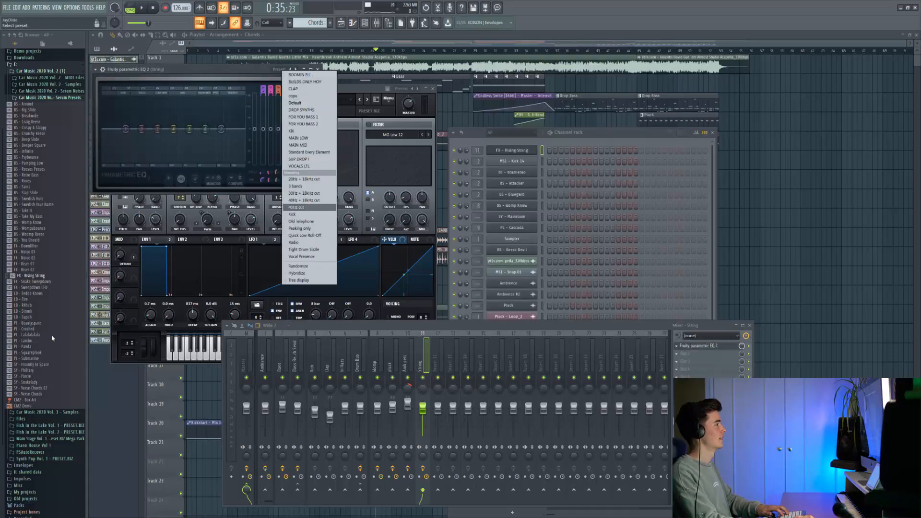
{"action": "key", "text": "Down"}
{"action": "key", "text": "Down"}
{"action": "key", "text": "Return"}
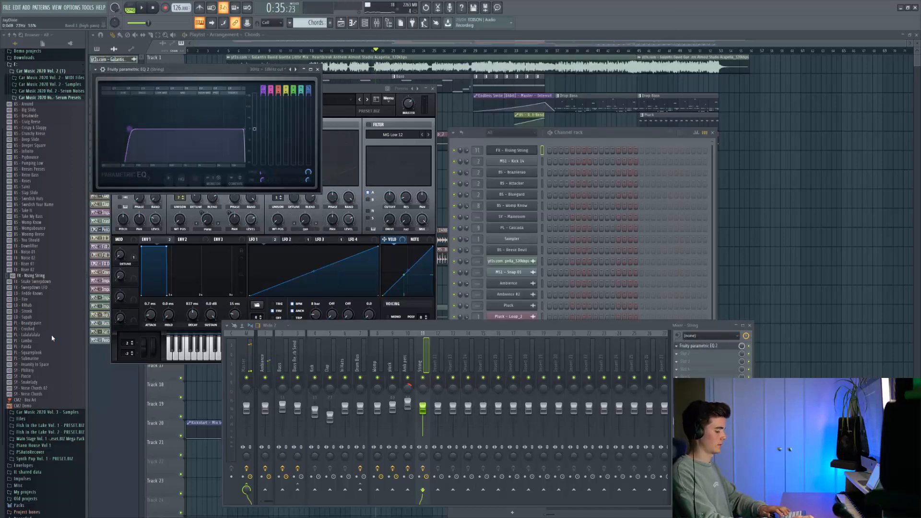
{"action": "left_click_drag", "start_coordinate": [145, 129], "coordinate": [163, 129]}
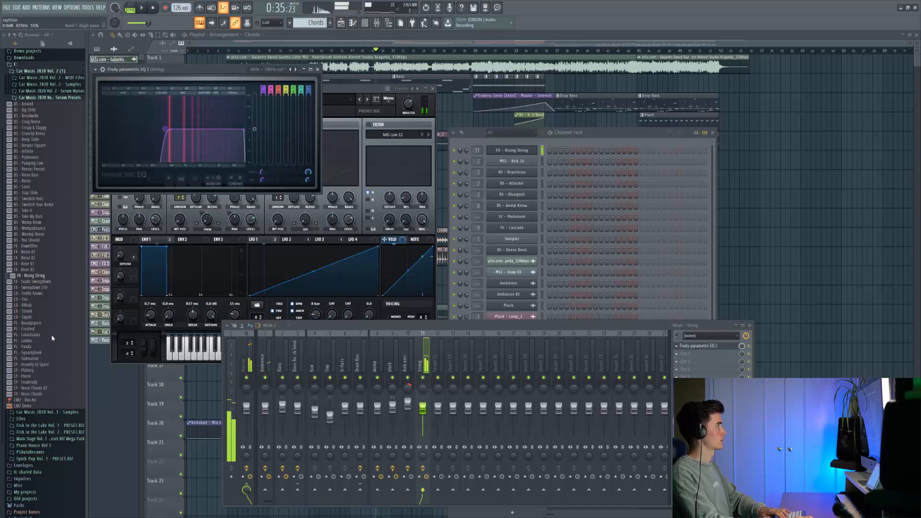
Step: Play the arrangement from bar 5 with the FX - Rising String piano roll open to find a fitting drone note
{"action": "key", "text": "space"}
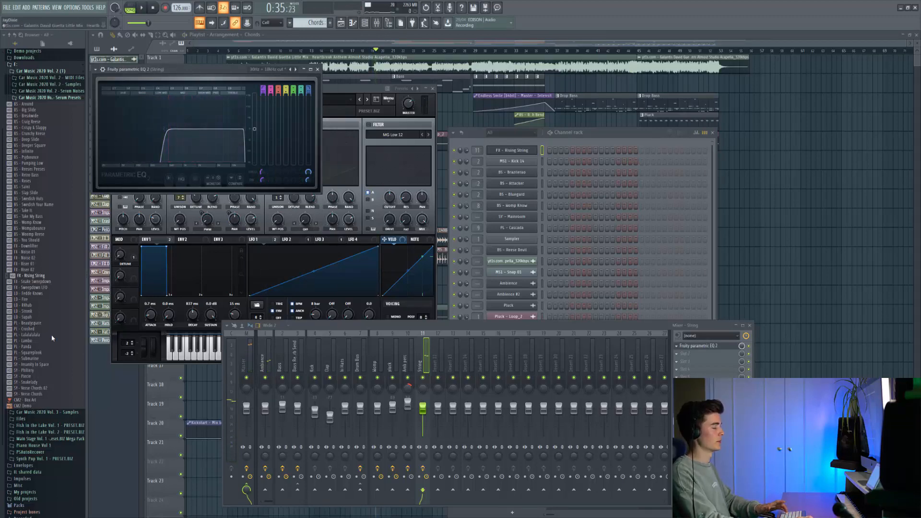
{"action": "key", "text": "F12"}
{"action": "left_click", "coordinate": [227, 50]}
{"action": "key", "text": "space"}
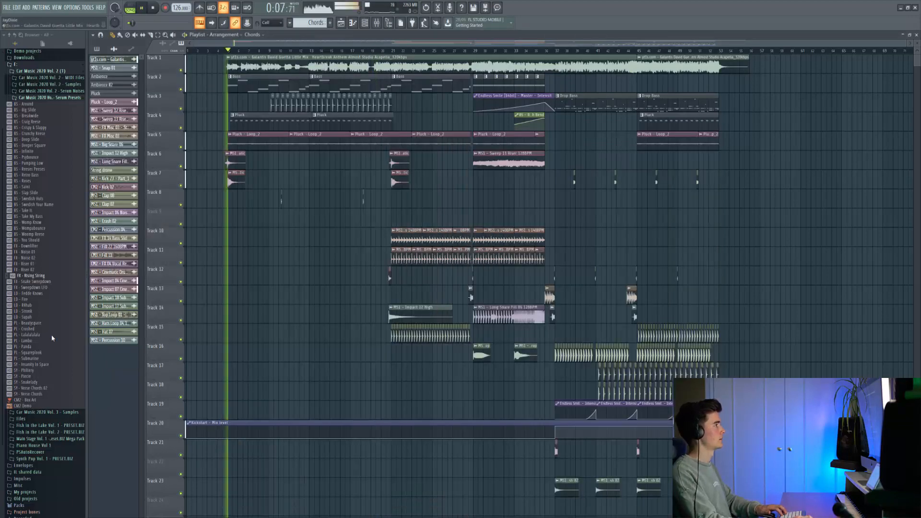
{"action": "key", "text": "F6"}
{"action": "right_click", "coordinate": [511, 150]}
{"action": "left_click", "coordinate": [552, 150]}
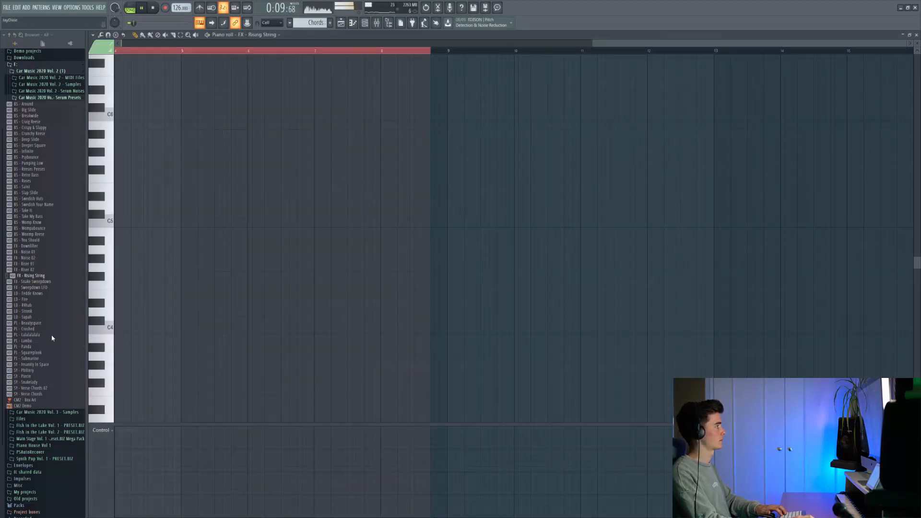
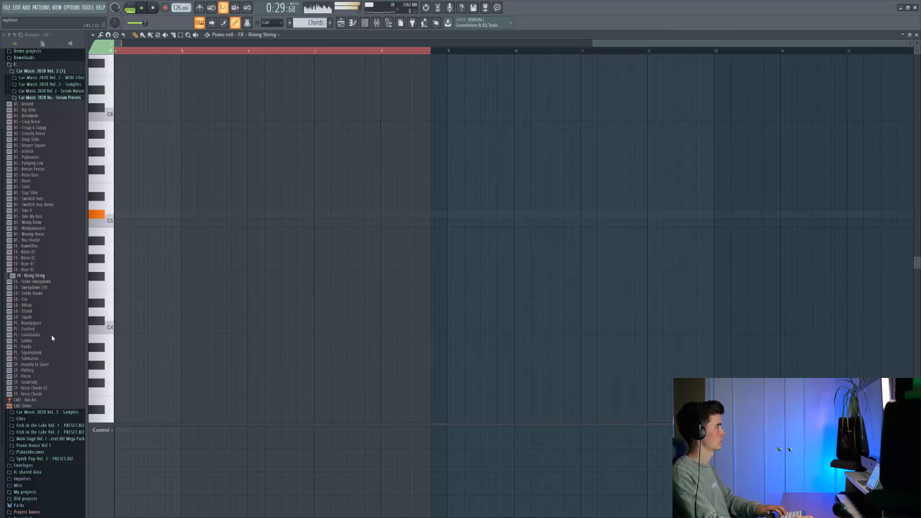
{"action": "key", "text": "space"}
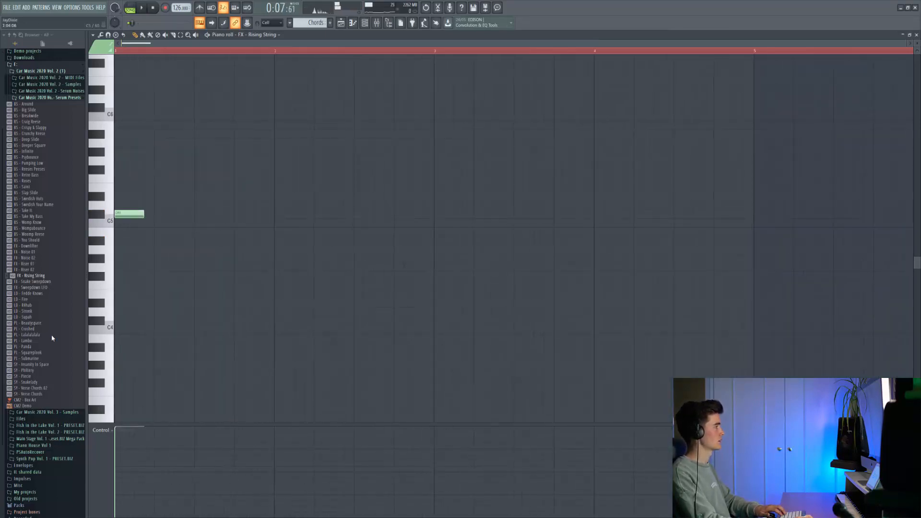
Step: Extend the C#5 drone note at the start of the Rising String piano roll to eight bars
{"action": "left_click_drag", "start_coordinate": [143, 214], "coordinate": [554, 213]}
{"action": "scroll", "coordinate": [554, 213], "scroll_direction": "down", "scroll_amount": 2}
{"action": "left_click_drag", "start_coordinate": [427, 214], "coordinate": [577, 206]}
{"action": "scroll", "coordinate": [578, 207], "scroll_direction": "down", "scroll_amount": 1}
{"action": "left_click_drag", "start_coordinate": [474, 214], "coordinate": [824, 179]}
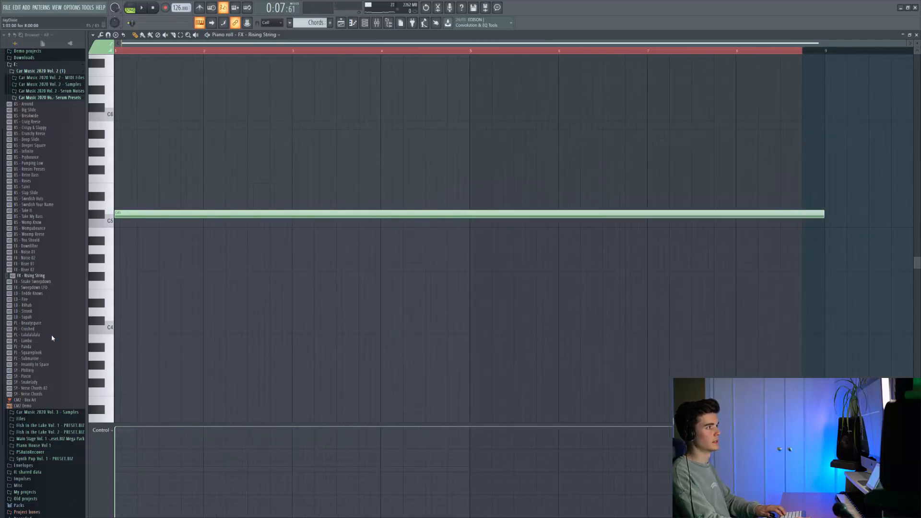
{"action": "key", "text": "ctrl+a"}
Step: Place the Chords pattern on playlist Track 24 at bar 21 and repeat it at bar 29
{"action": "key", "text": "F5"}
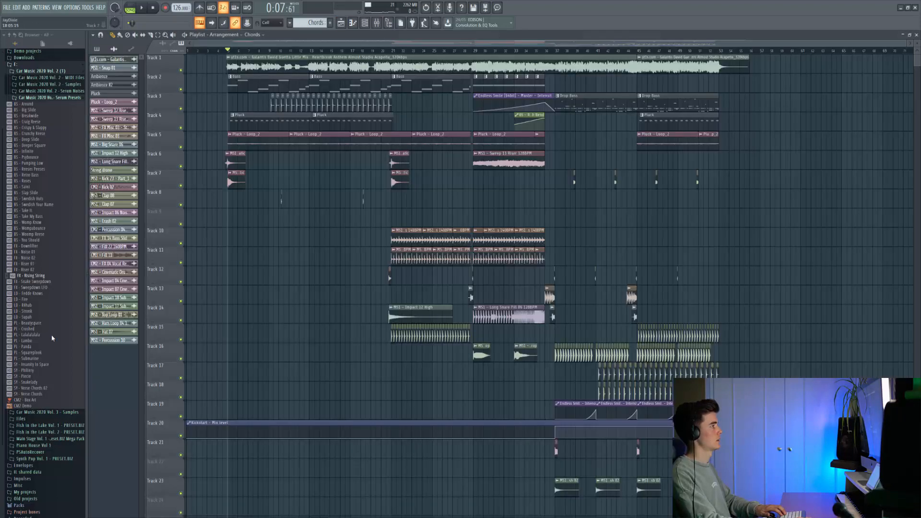
{"action": "left_click_drag", "start_coordinate": [393, 219], "coordinate": [388, 410]}
{"action": "scroll", "coordinate": [426, 391], "scroll_direction": "down", "scroll_amount": 3}
{"action": "left_click_drag", "start_coordinate": [426, 294], "coordinate": [436, 389]}
{"action": "key", "text": "ctrl+b"}
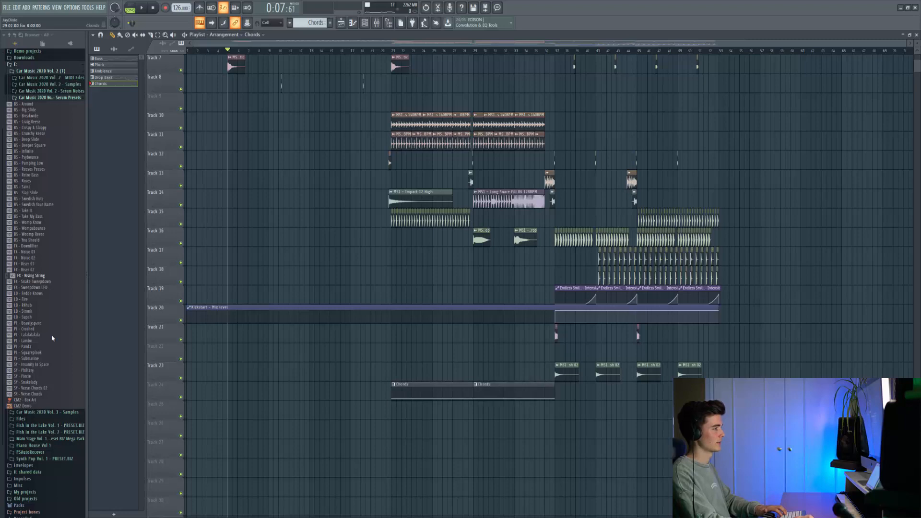
Step: Play the section leading into the Chords clips and lower the Rising String channel's volume to about 56%
{"action": "key", "text": "space"}
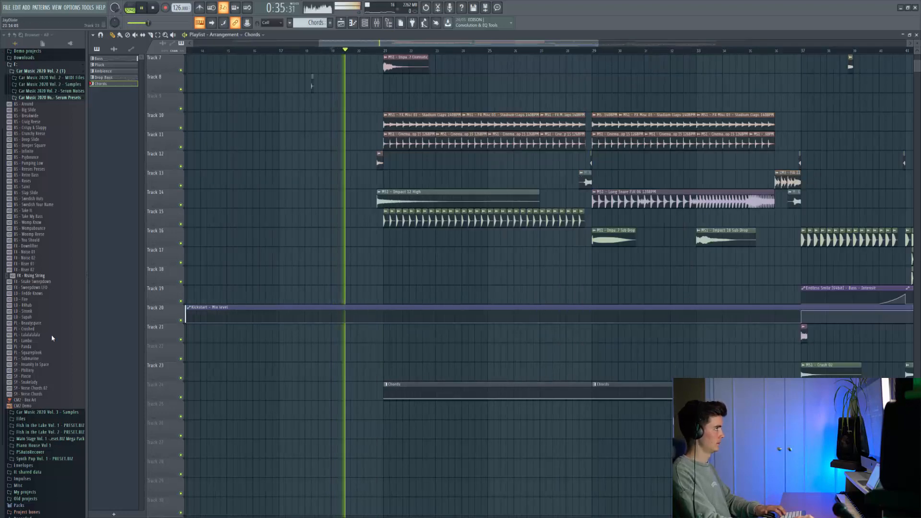
{"action": "key", "text": "F6"}
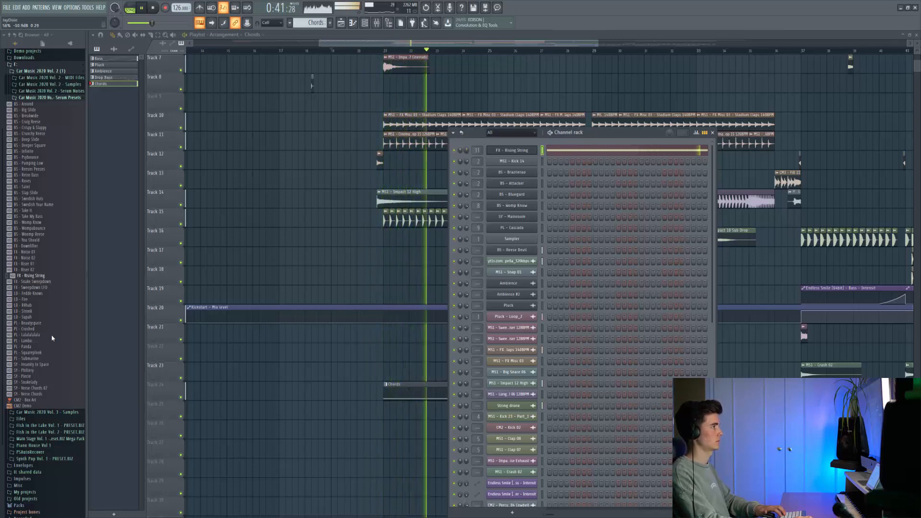
{"action": "key", "text": "F6"}
{"action": "scroll", "coordinate": [379, 297], "scroll_direction": "down", "scroll_amount": 5}
{"action": "scroll", "coordinate": [379, 192], "scroll_direction": "left", "scroll_amount": 4}
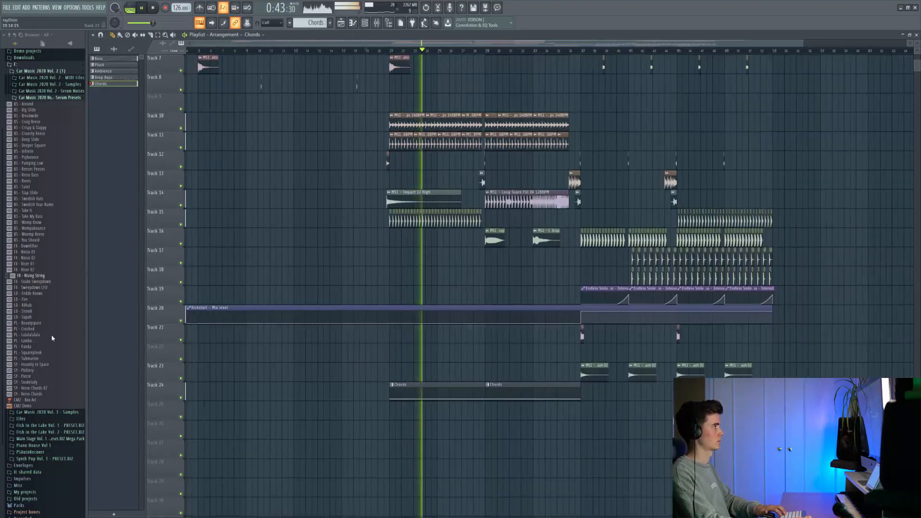
Step: Add another Chords clip on Track 24 at bar 13, directly before the existing ones, and play from there
{"action": "scroll", "coordinate": [379, 192], "scroll_direction": "up", "scroll_amount": 5}
{"action": "scroll", "coordinate": [336, 99], "scroll_direction": "up", "scroll_amount": 1}
{"action": "left_click", "coordinate": [324, 51]}
{"action": "scroll", "coordinate": [336, 239], "scroll_direction": "down", "scroll_amount": 7}
{"action": "left_click", "coordinate": [338, 374]}
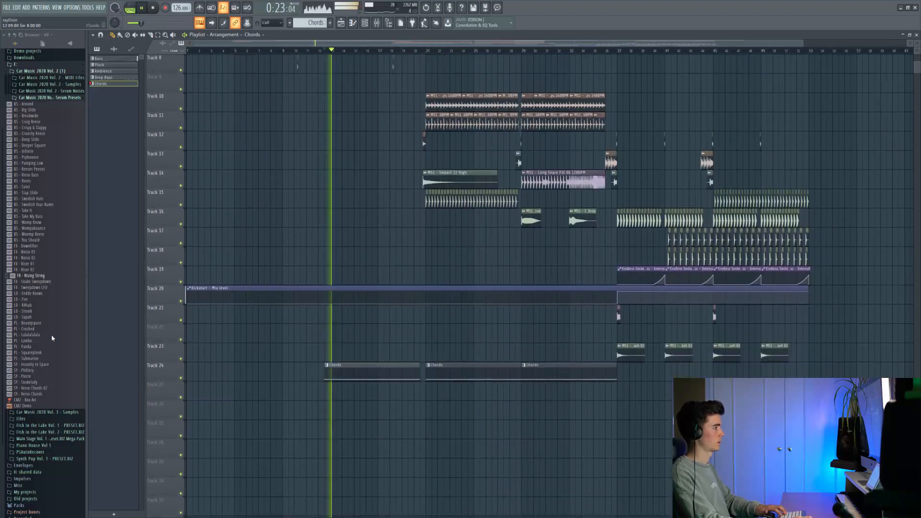
{"action": "key", "text": "space"}
{"action": "key", "text": "space"}
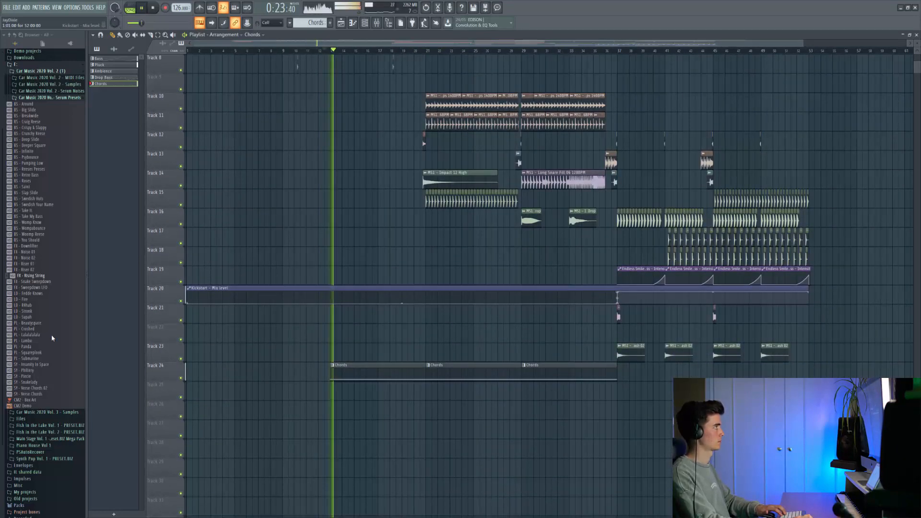
Step: Transpose the Rising String drone note up an octave to C#6 and restart playback
{"action": "key", "text": "F6"}
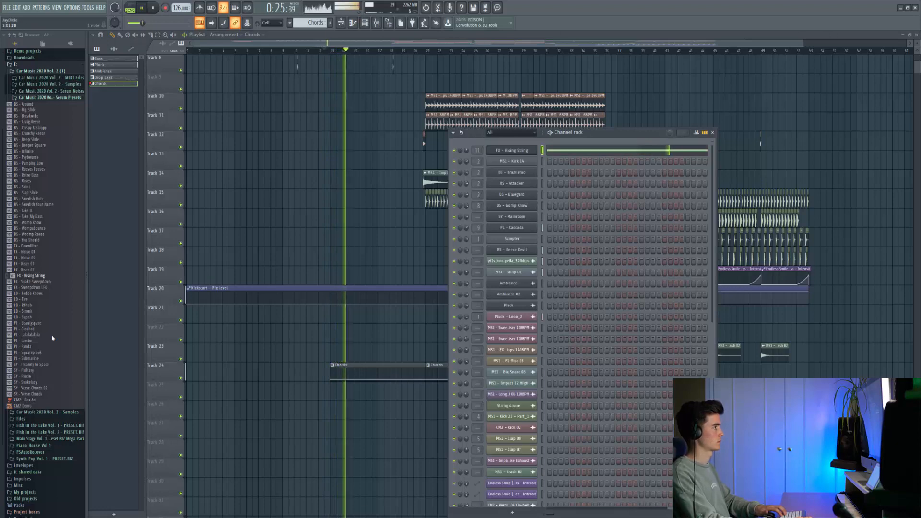
{"action": "key", "text": "F7"}
{"action": "key", "text": "space"}
{"action": "key", "text": "ctrl+Up"}
{"action": "key", "text": "space"}
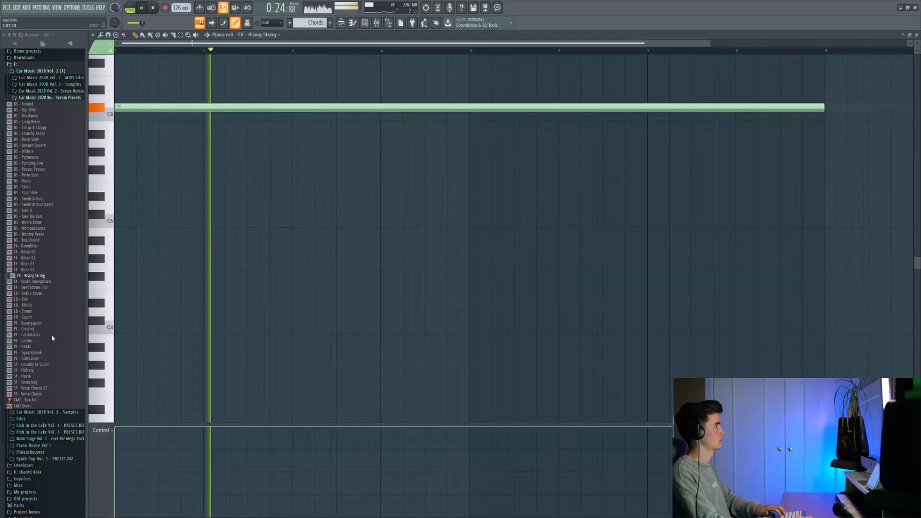
Step: Lower the Rising String channel's volume to about 43%, check its Serum settings and return to the full arrangement
{"action": "key", "text": "F6"}
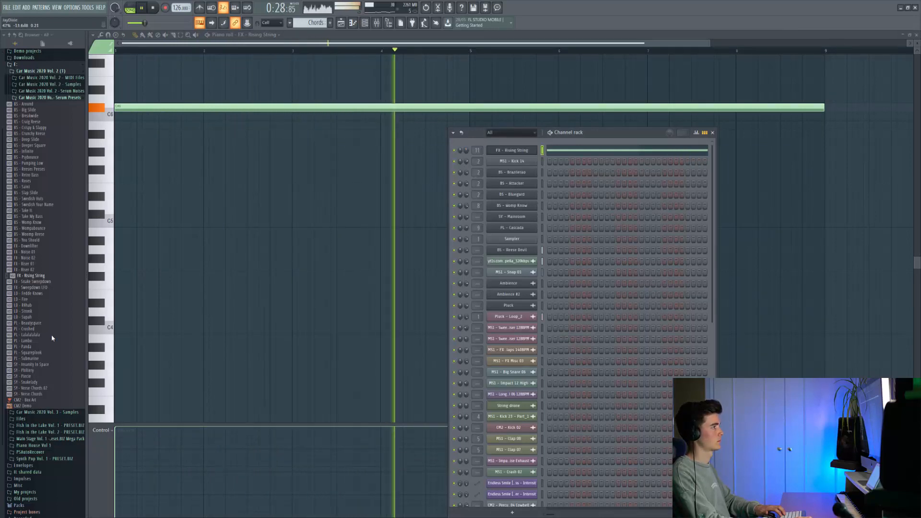
{"action": "left_click", "coordinate": [511, 150]}
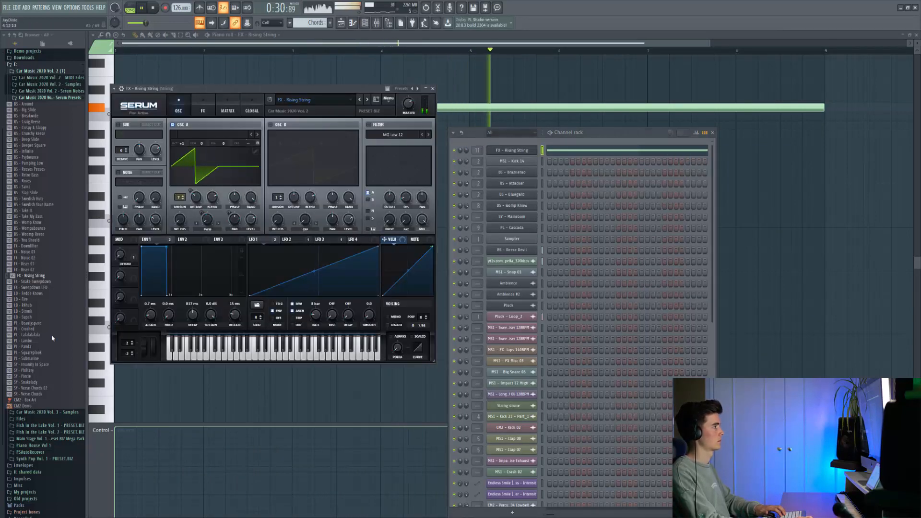
{"action": "key", "text": "F12"}
{"action": "key", "text": "F5"}
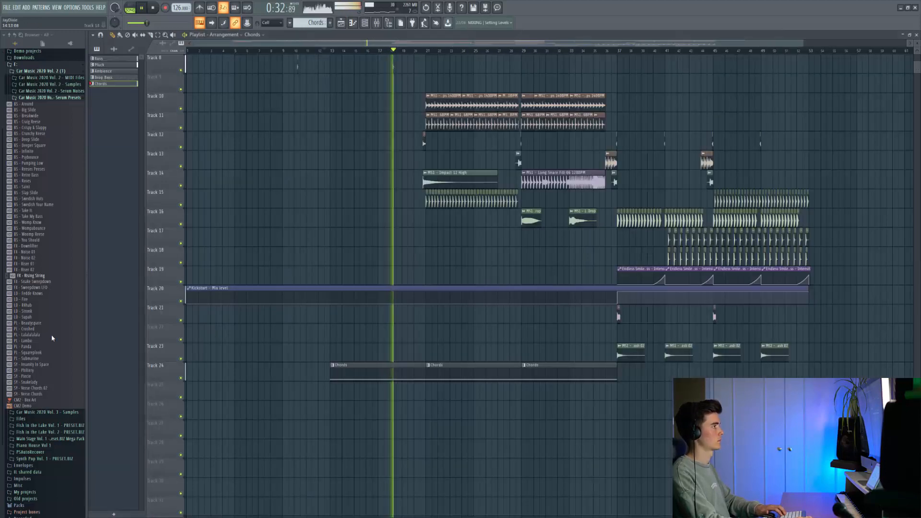
{"action": "scroll", "coordinate": [488, 287], "scroll_direction": "up", "scroll_amount": 4}
{"action": "scroll", "coordinate": [487, 288], "scroll_direction": "up", "scroll_amount": 2, "text": "ctrl"}
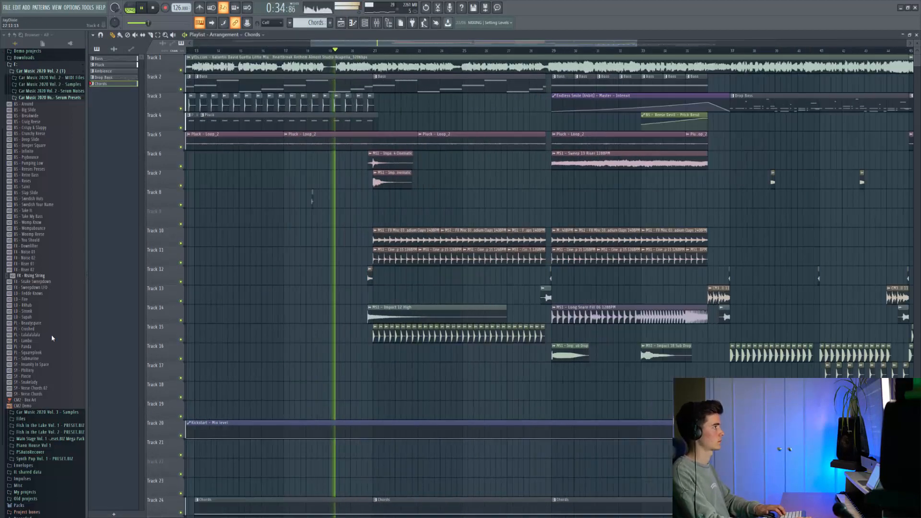
{"action": "scroll", "coordinate": [487, 288], "scroll_direction": "down", "scroll_amount": 3, "text": "ctrl"}
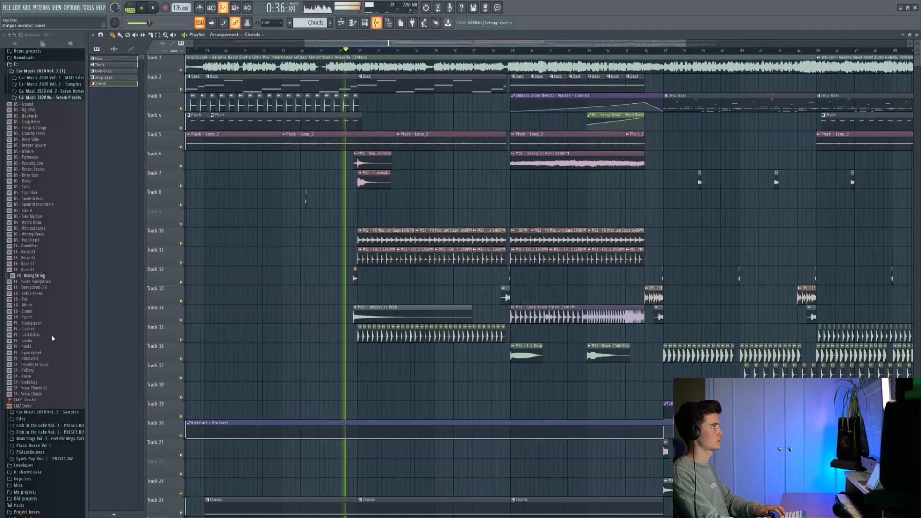
Step: Check the channel rack and play from the verse into the build-up at bar 29
{"action": "key", "text": "F6"}
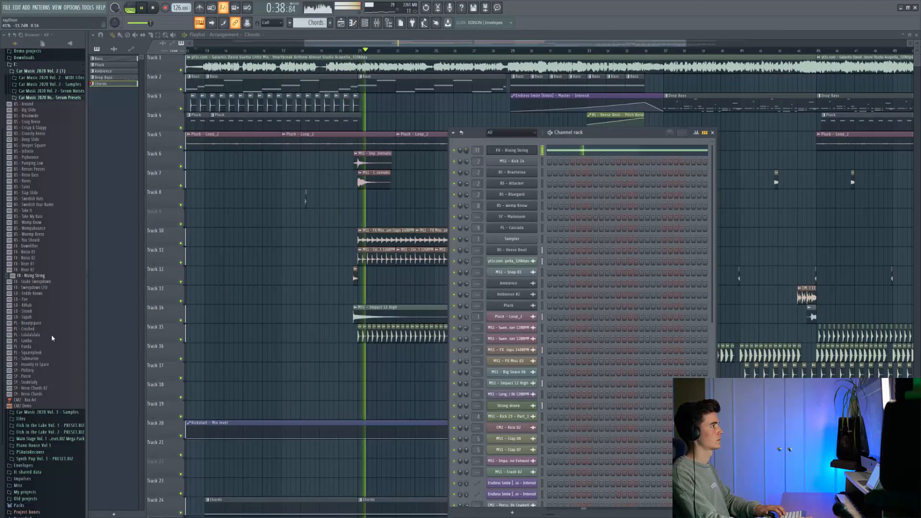
{"action": "key", "text": "F6"}
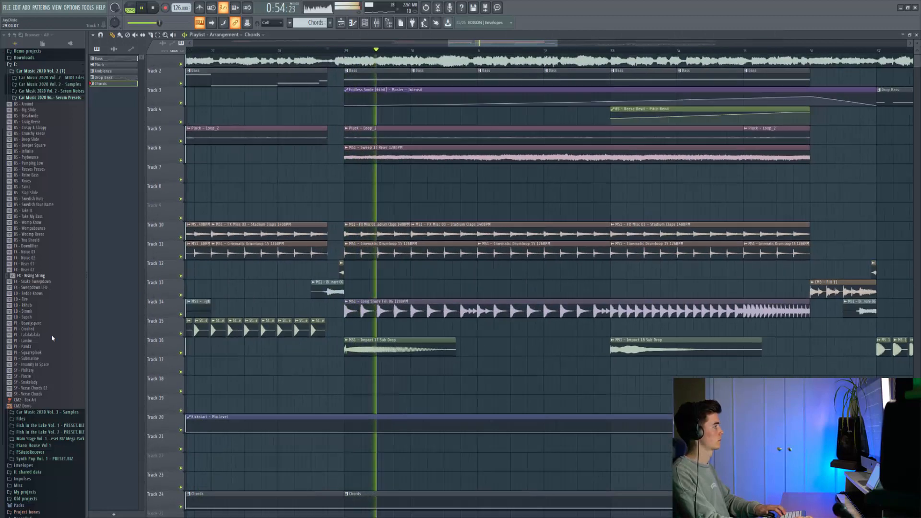
{"action": "key", "text": "space"}
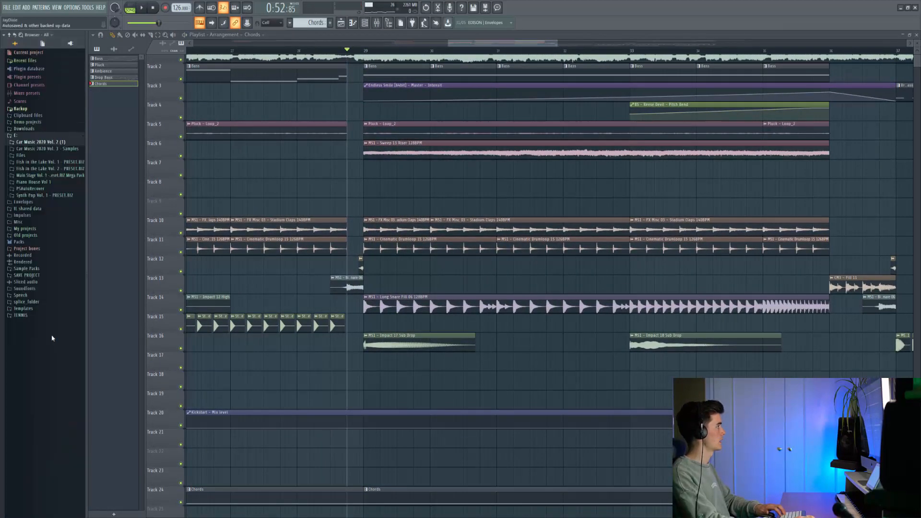
Step: Find Impact 05 140BPM Lazer Stripped in the Main Stage pack's effects samples and place it on Track 18 at bar 29
{"action": "left_click", "coordinate": [45, 195]}
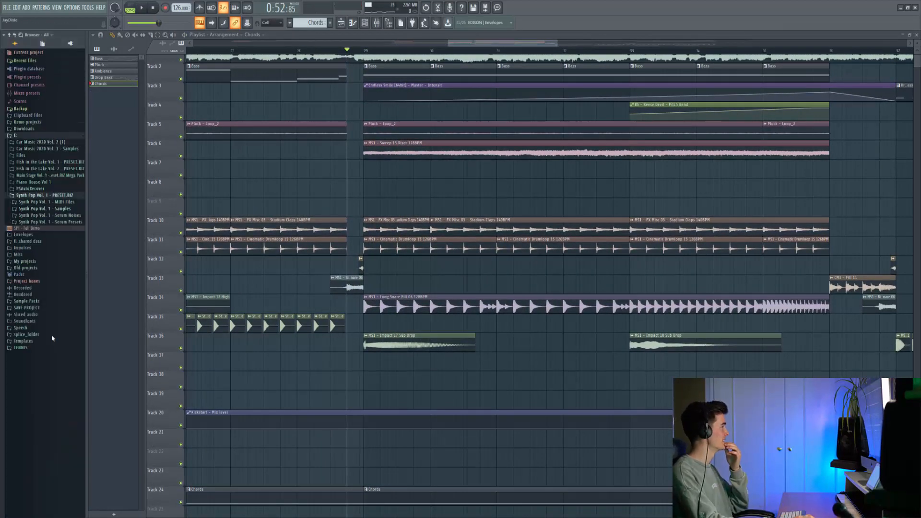
{"action": "left_click", "coordinate": [50, 176]}
{"action": "left_click", "coordinate": [33, 195]}
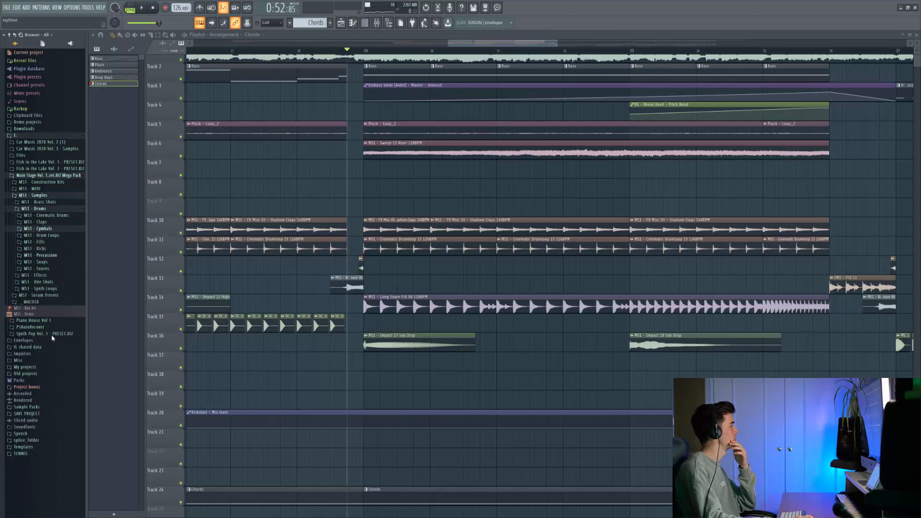
{"action": "left_click", "coordinate": [34, 275]}
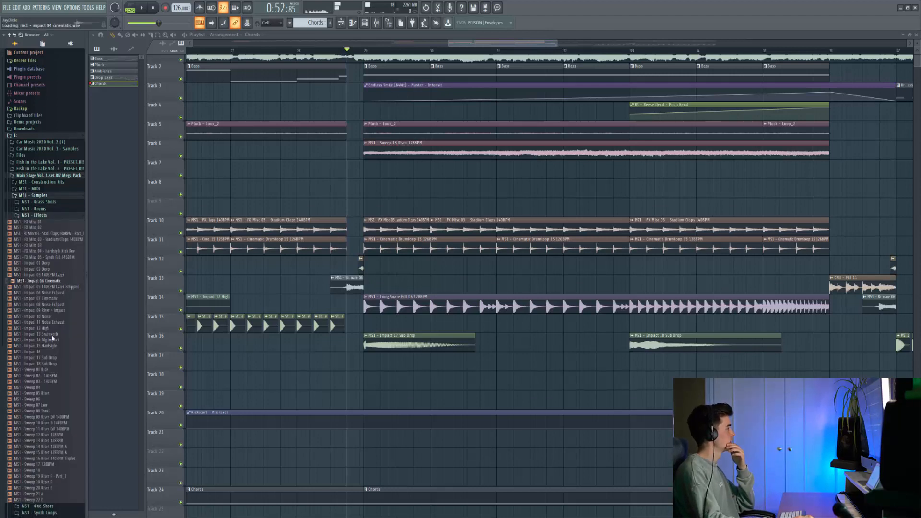
{"action": "left_click_drag", "start_coordinate": [53, 338], "coordinate": [374, 381]}
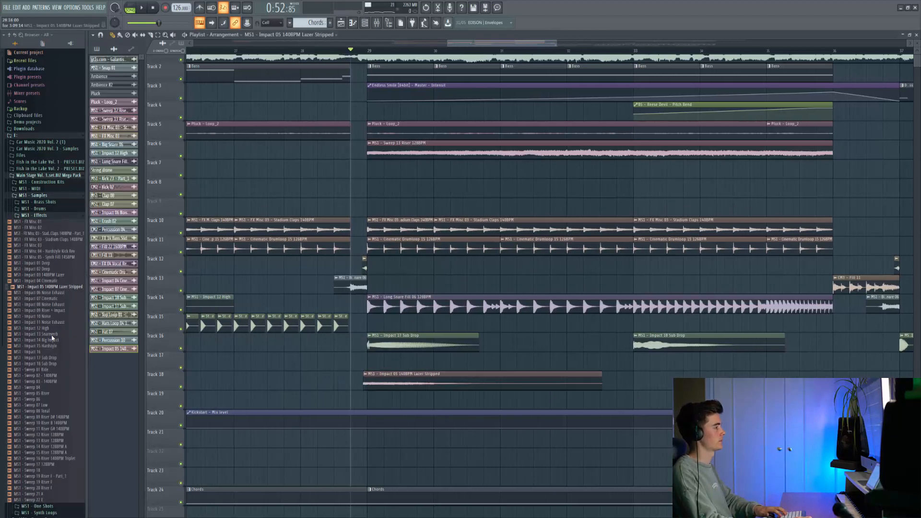
Step: Time-stretch the Impact 05 Lazer Stripped sample to match the project tempo and play the start of the build-up
{"action": "double_click", "coordinate": [375, 381]}
{"action": "right_click", "coordinate": [260, 138]}
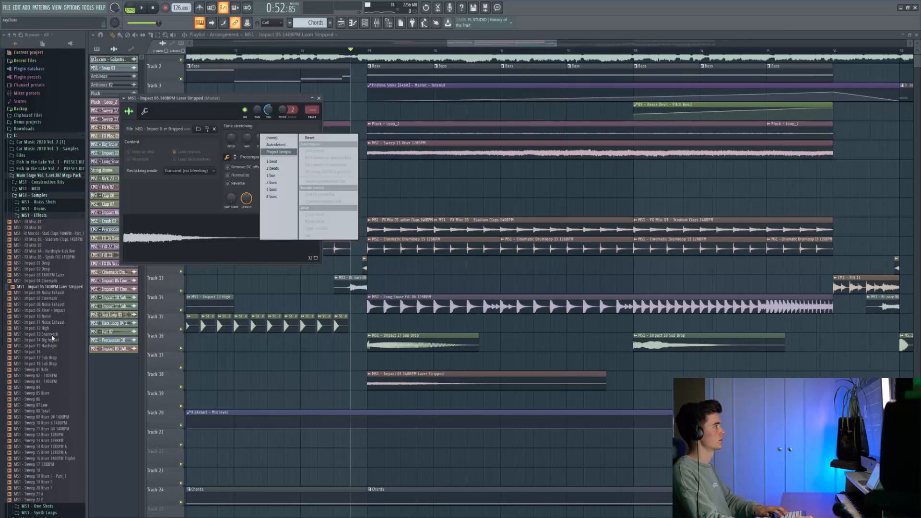
{"action": "left_click", "coordinate": [279, 152]}
{"action": "left_click", "coordinate": [461, 263]}
{"action": "key", "text": "space"}
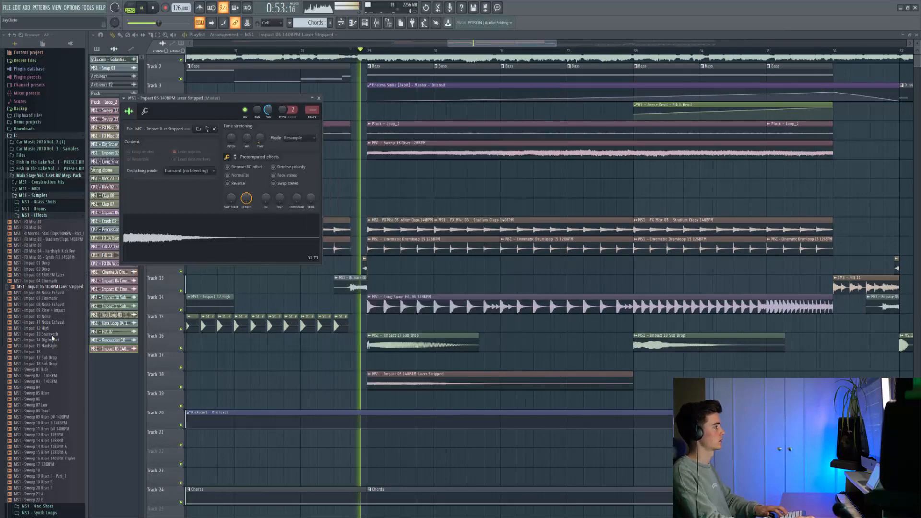
{"action": "key", "text": "space"}
{"action": "key", "text": "space"}
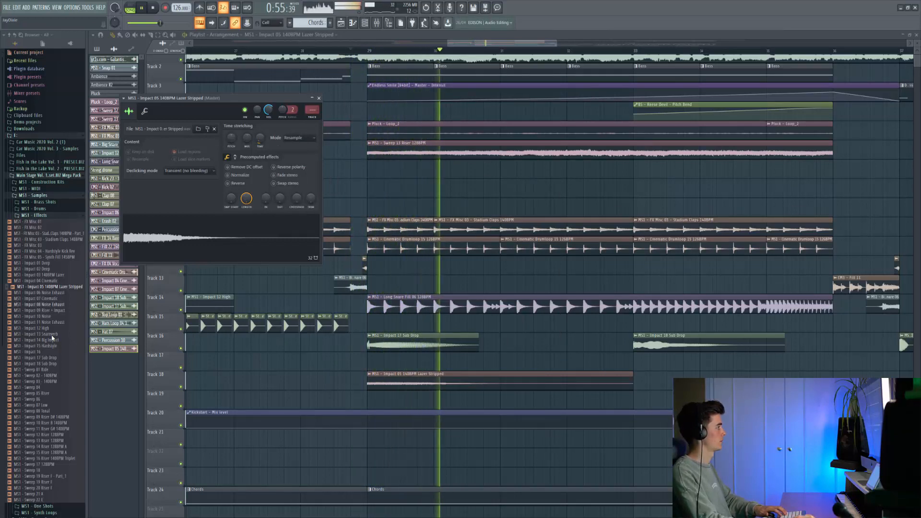
{"action": "key", "text": "space"}
Step: Audition the following effects samples and place Sweep 14 Riser 128BPM A on Track 25 at bar 29
{"action": "key", "text": "Down"}
{"action": "key", "text": "Down"}
{"action": "key", "text": "Down"}
{"action": "key", "text": "Down"}
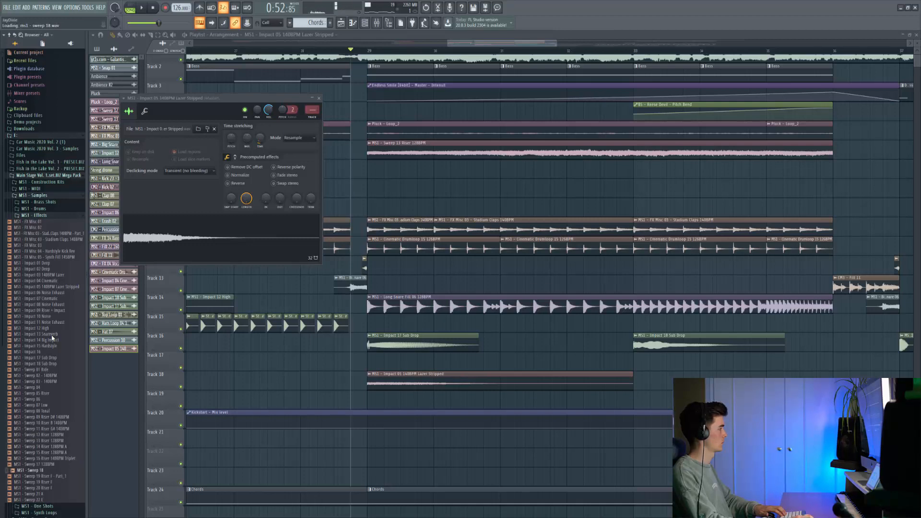
{"action": "left_click_drag", "start_coordinate": [48, 440], "coordinate": [376, 489]}
{"action": "scroll", "coordinate": [376, 401], "scroll_direction": "down", "scroll_amount": 4}
{"action": "scroll", "coordinate": [376, 401], "scroll_direction": "down", "scroll_amount": 2}
{"action": "scroll", "coordinate": [376, 489], "scroll_direction": "down", "scroll_amount": 1}
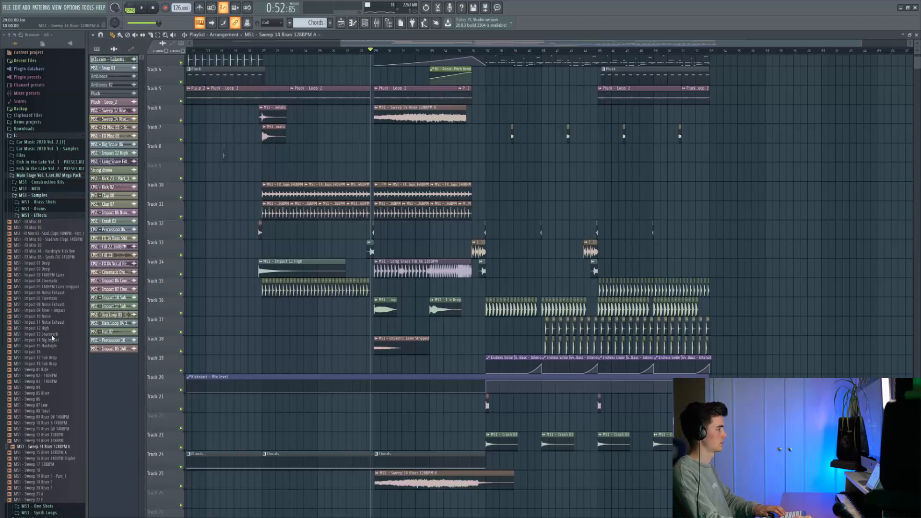
Step: Fit the Sweep 14 Riser sample to the project tempo by entering 128 BPM as its original tempo
{"action": "left_click", "coordinate": [376, 473]}
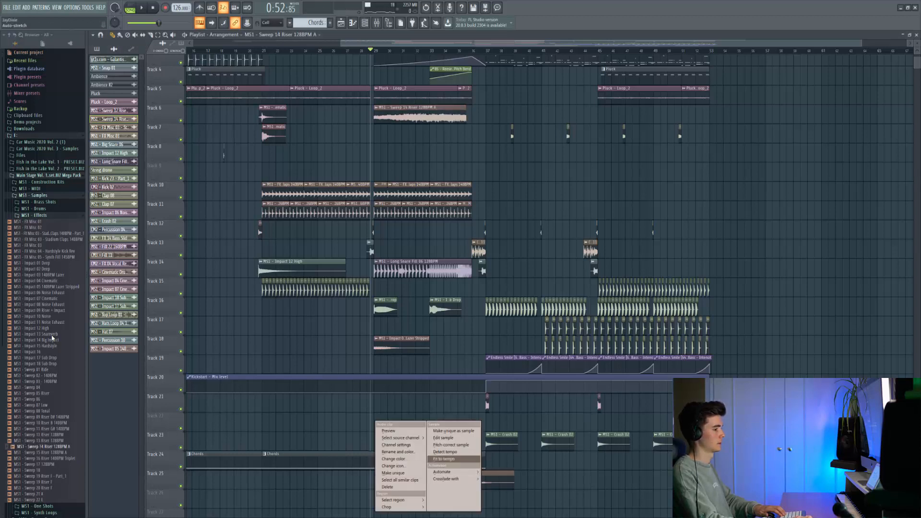
{"action": "left_click", "coordinate": [444, 459]}
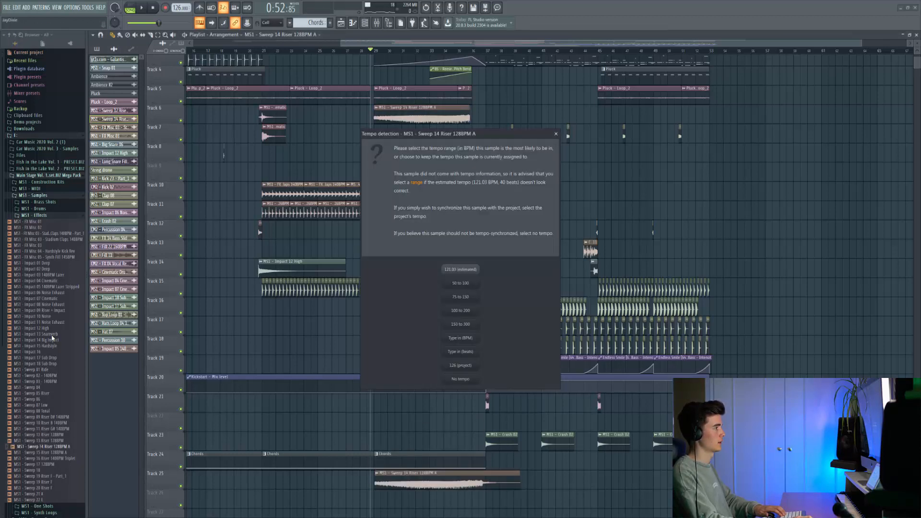
{"action": "left_click", "coordinate": [460, 270]}
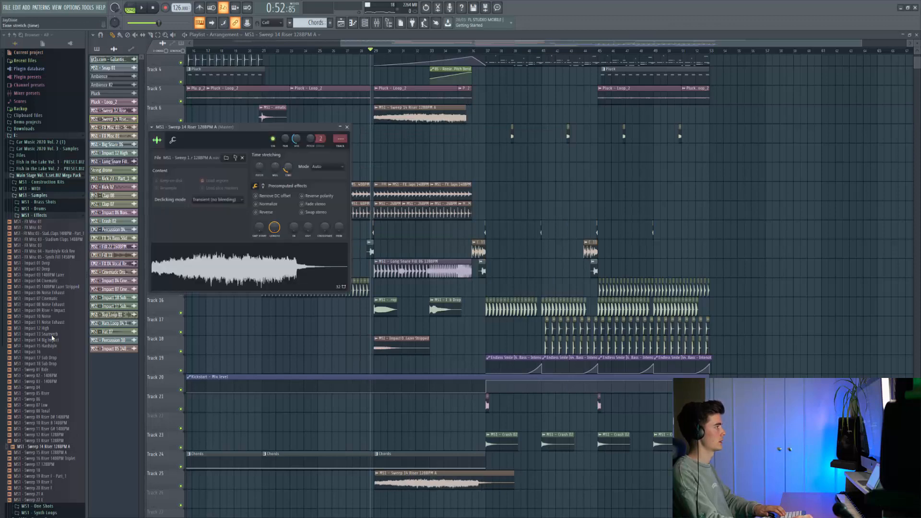
{"action": "right_click", "coordinate": [287, 167]}
{"action": "left_click", "coordinate": [307, 183]}
{"action": "left_click", "coordinate": [460, 366]}
{"action": "type", "text": "12"}
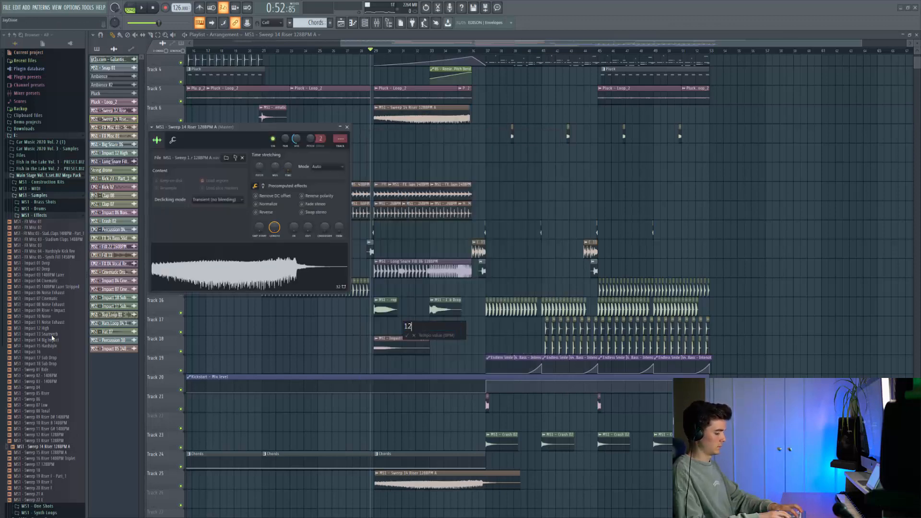
{"action": "type", "text": "8"}
{"action": "key", "text": "Return"}
{"action": "scroll", "coordinate": [377, 422], "scroll_direction": "down", "scroll_amount": 4}
{"action": "key", "text": "Escape"}
Step: Align the start of the Track 25 Sweep 14 Riser clip exactly with bar 29 and play the build-up
{"action": "scroll", "coordinate": [377, 422], "scroll_direction": "up", "scroll_amount": 6}
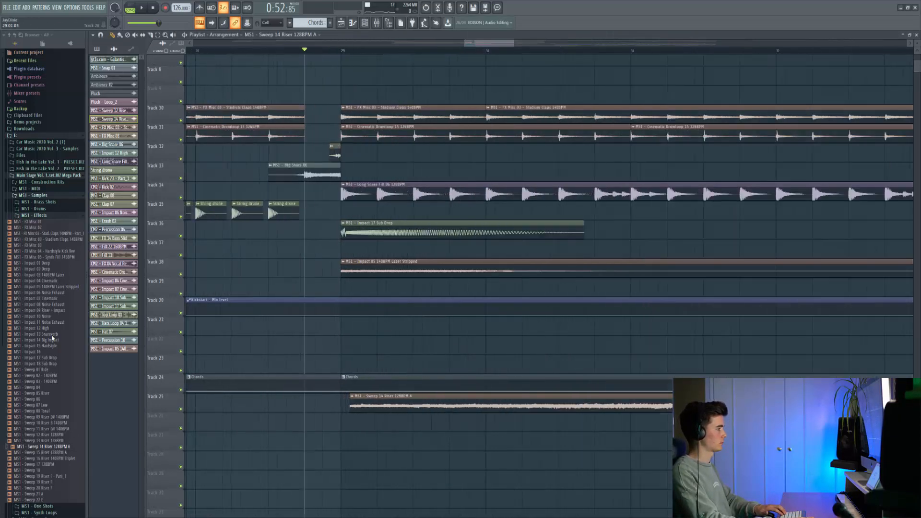
{"action": "scroll", "coordinate": [342, 422], "scroll_direction": "up", "scroll_amount": 6}
{"action": "left_click_drag", "start_coordinate": [427, 406], "coordinate": [364, 406]}
{"action": "scroll", "coordinate": [362, 406], "scroll_direction": "down", "scroll_amount": 9}
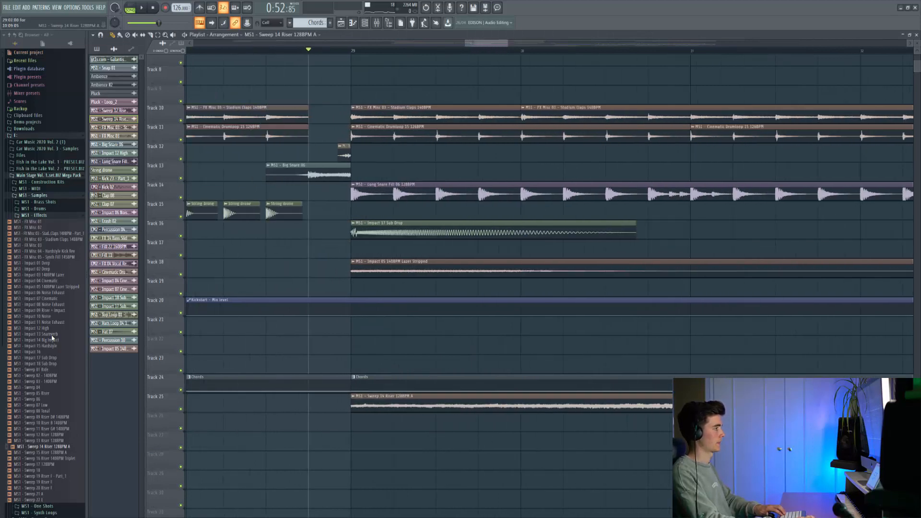
{"action": "key", "text": "space"}
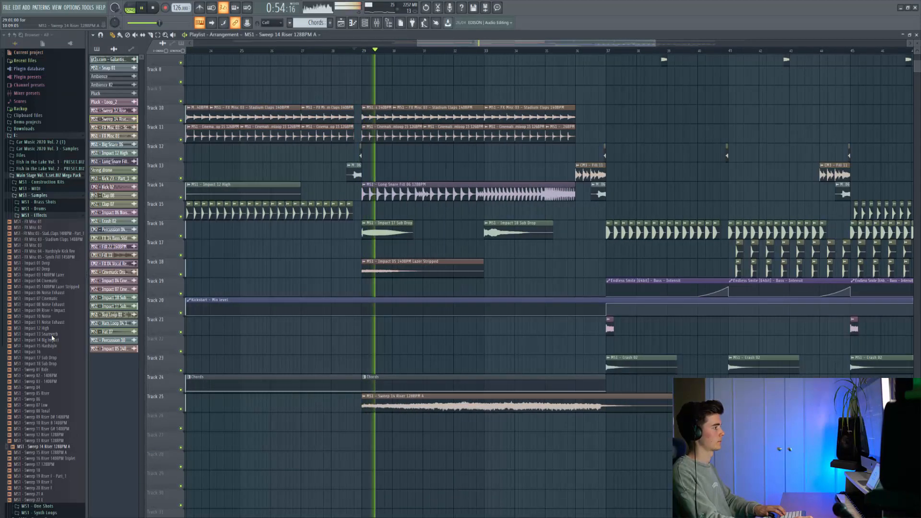
Step: Lower the Sweep 14 Riser channel's volume to about 26%, compare its clips, and remove the one on Track 25
{"action": "double_click", "coordinate": [363, 406]}
{"action": "left_click_drag", "start_coordinate": [296, 139], "coordinate": [296, 166]}
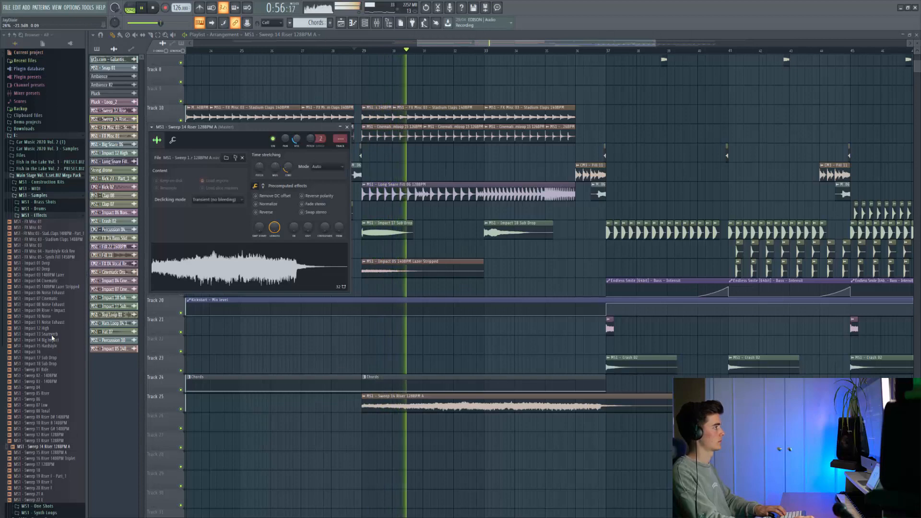
{"action": "scroll", "coordinate": [411, 192], "scroll_direction": "up", "scroll_amount": 4}
{"action": "scroll", "coordinate": [411, 244], "scroll_direction": "down", "scroll_amount": 5}
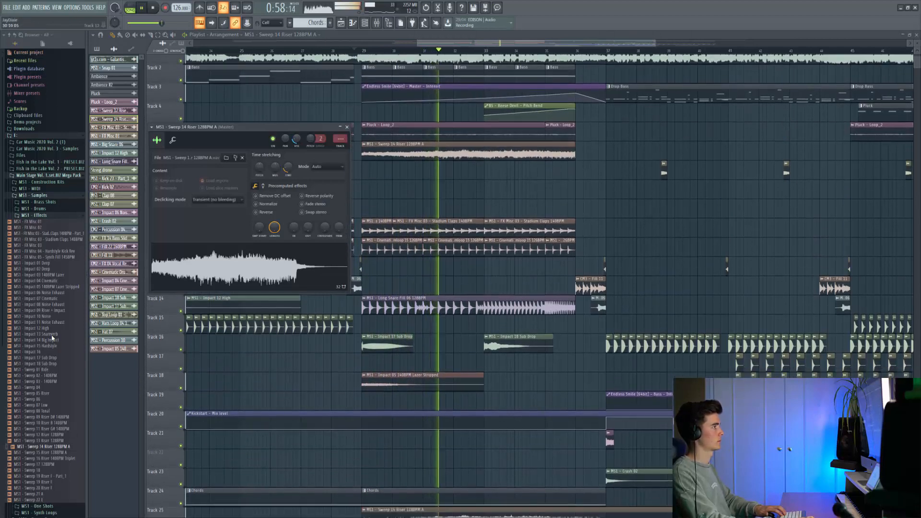
{"action": "key", "text": "Escape"}
{"action": "scroll", "coordinate": [444, 411], "scroll_direction": "up", "scroll_amount": 5}
{"action": "scroll", "coordinate": [547, 285], "scroll_direction": "down", "scroll_amount": 10}
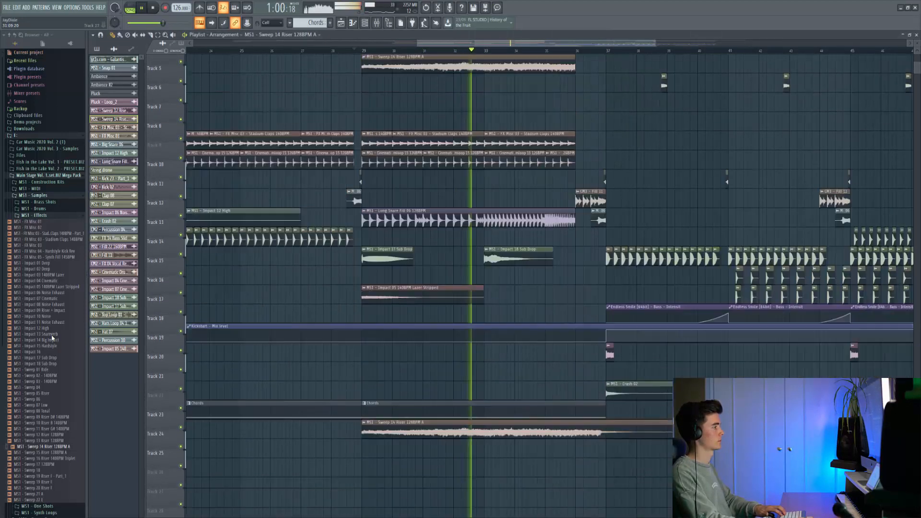
{"action": "key", "text": "space"}
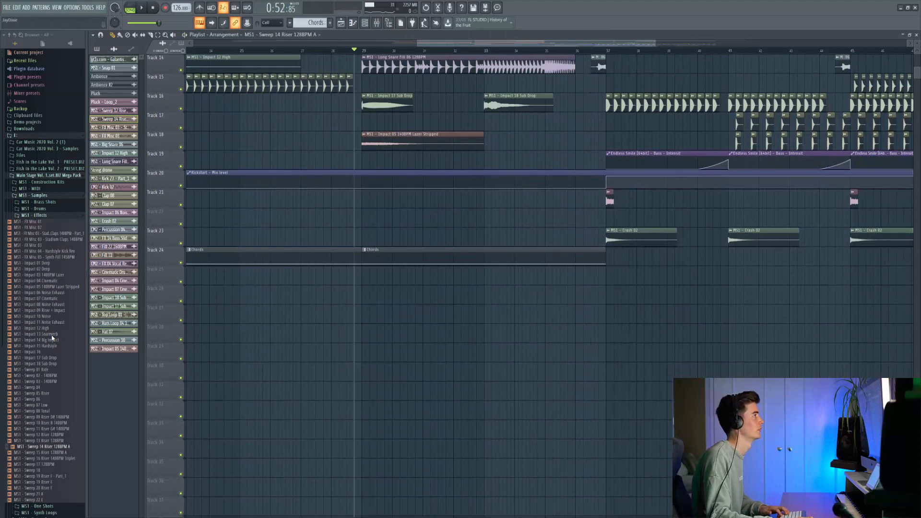
Step: Create an automation clip for the Master track's stereo separation
{"action": "key", "text": "F9"}
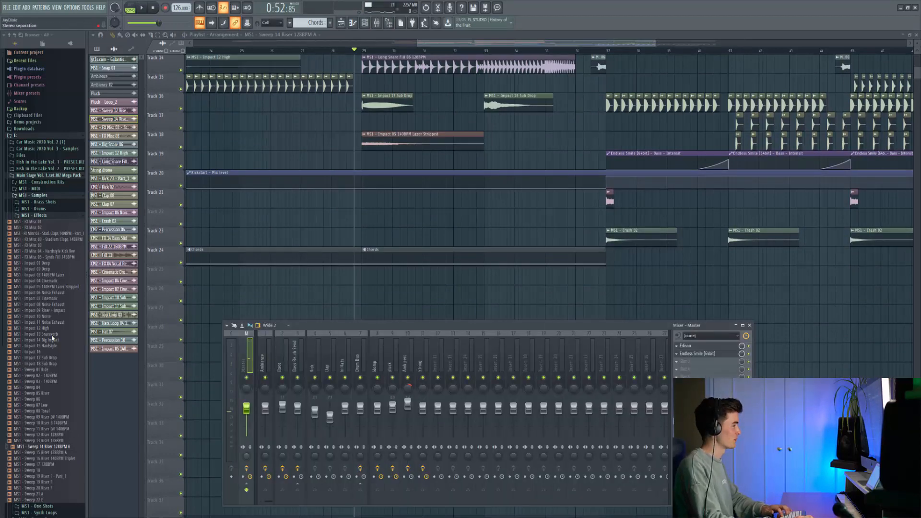
{"action": "right_click", "coordinate": [246, 407]}
{"action": "left_click", "coordinate": [274, 453]}
{"action": "key", "text": "F9"}
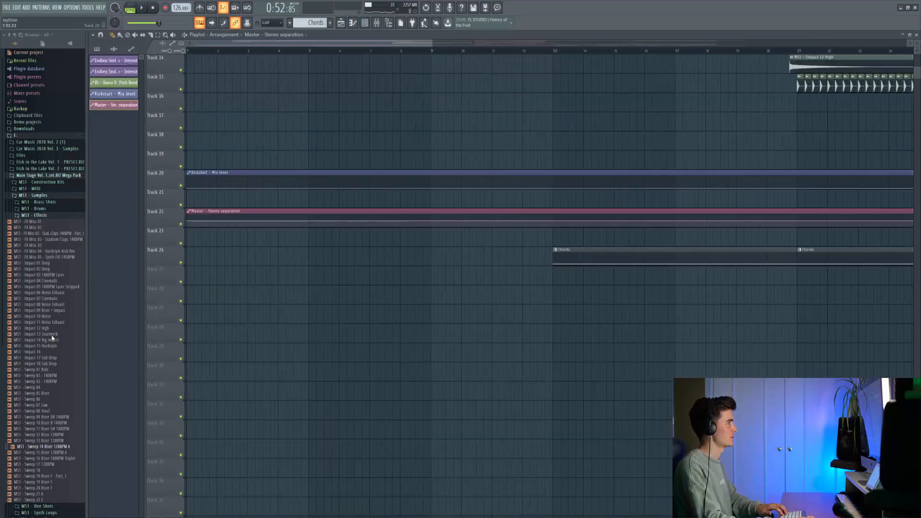
Step: Shorten the Master stereo separation clip on Track 22 to end at bar 36 and raise its end point
{"action": "scroll", "coordinate": [525, 285], "scroll_direction": "down", "scroll_amount": 3}
{"action": "scroll", "coordinate": [525, 286], "scroll_direction": "up", "scroll_amount": 2}
{"action": "scroll", "coordinate": [525, 285], "scroll_direction": "right", "scroll_amount": 5}
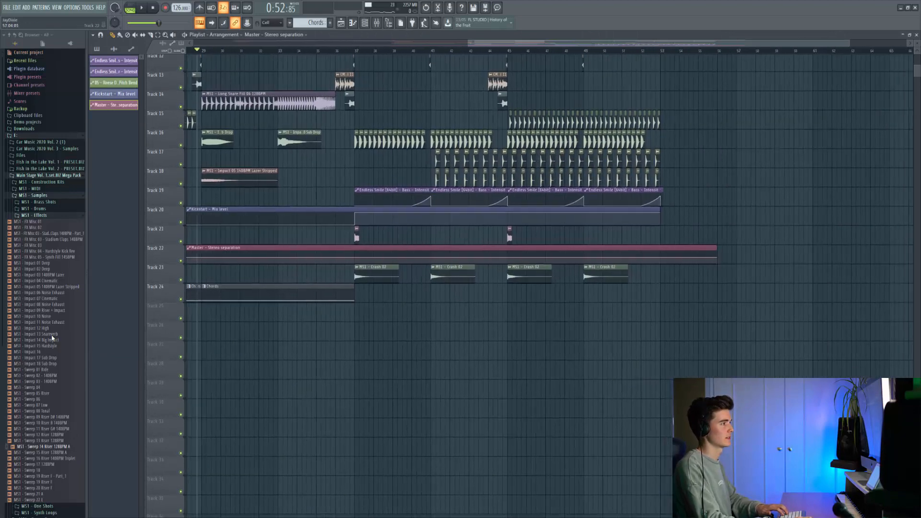
{"action": "left_click_drag", "start_coordinate": [715, 258], "coordinate": [423, 258]}
{"action": "scroll", "coordinate": [350, 273], "scroll_direction": "up", "scroll_amount": 3}
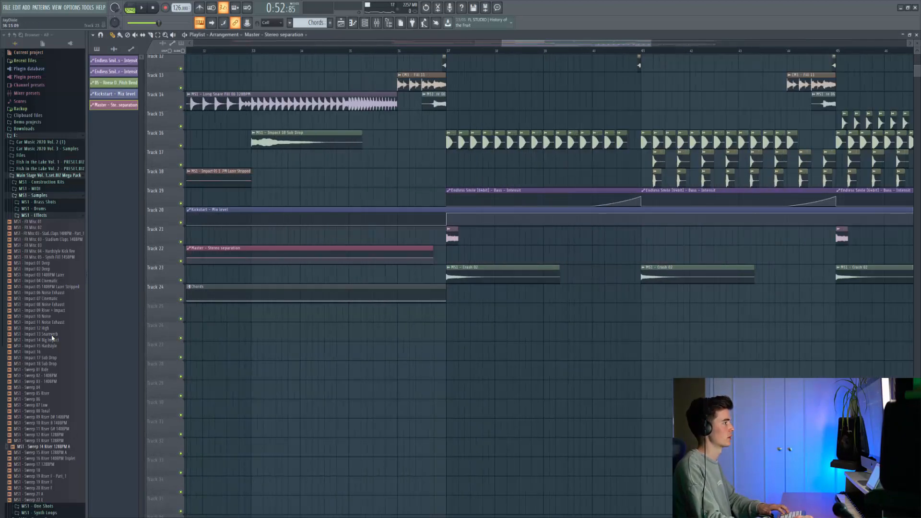
{"action": "scroll", "coordinate": [394, 258], "scroll_direction": "up", "scroll_amount": 5}
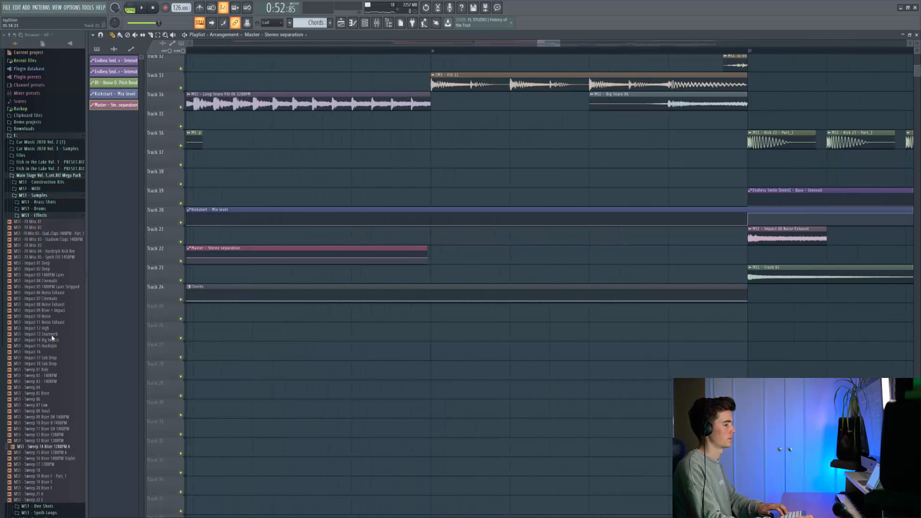
{"action": "scroll", "coordinate": [400, 258], "scroll_direction": "up", "scroll_amount": 4}
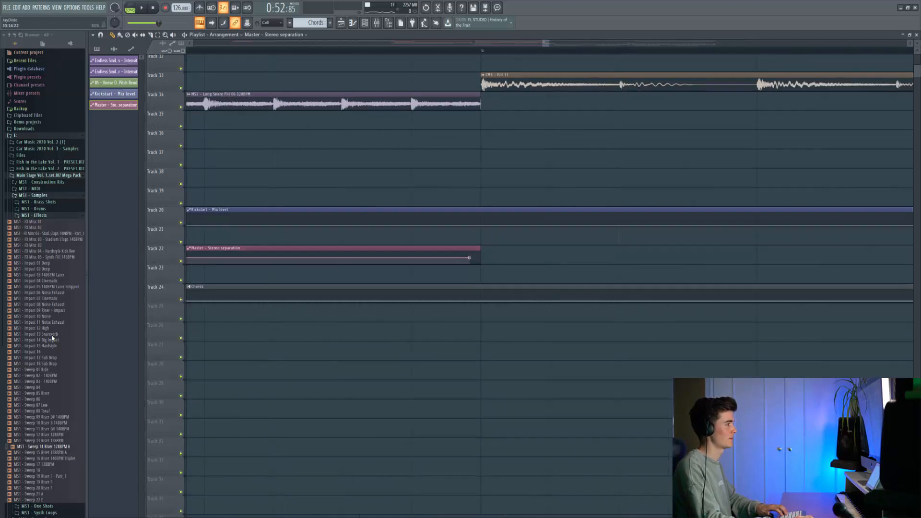
{"action": "left_click_drag", "start_coordinate": [469, 257], "coordinate": [481, 251]}
{"action": "scroll", "coordinate": [475, 253], "scroll_direction": "down", "scroll_amount": 9}
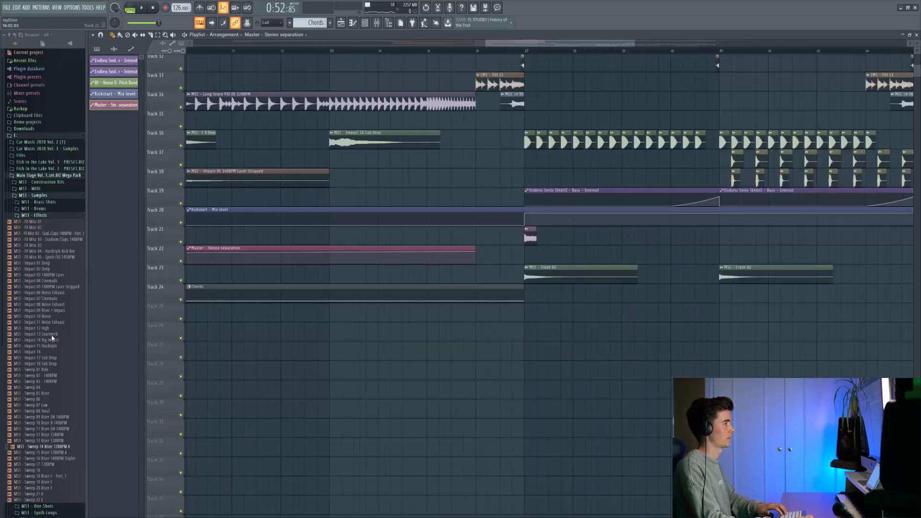
Step: Add a control point at bar 29 in the stereo separation automation and enter its value to start the rise there
{"action": "right_click", "coordinate": [341, 255]}
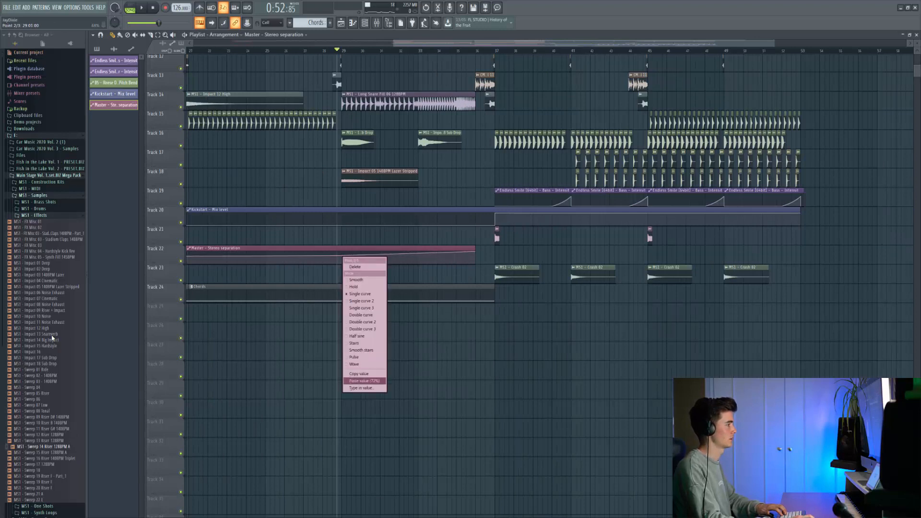
{"action": "left_click", "coordinate": [361, 388]}
{"action": "key", "text": "Return"}
{"action": "key", "text": "Page_Up"}
{"action": "key", "text": "Page_Up"}
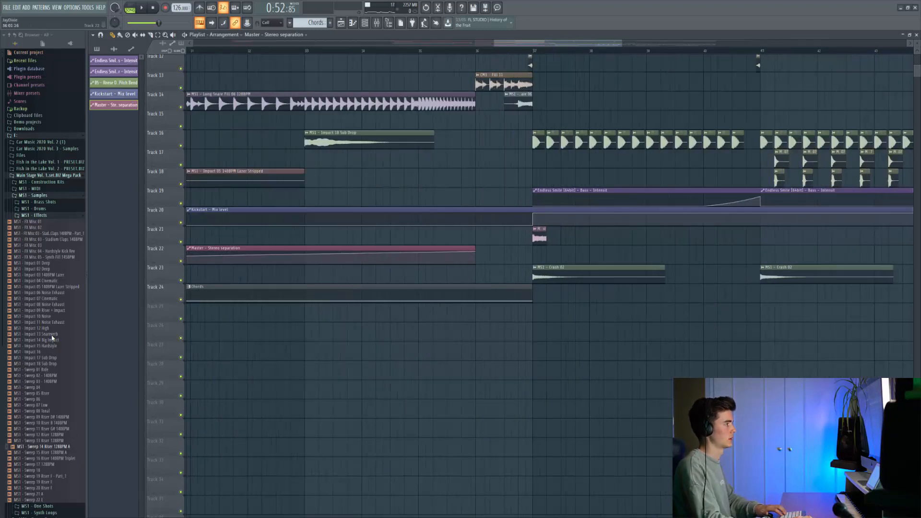
Step: Add an end point at bar 37 to the stereo separation automation and set its value to 50
{"action": "right_click", "coordinate": [533, 256]}
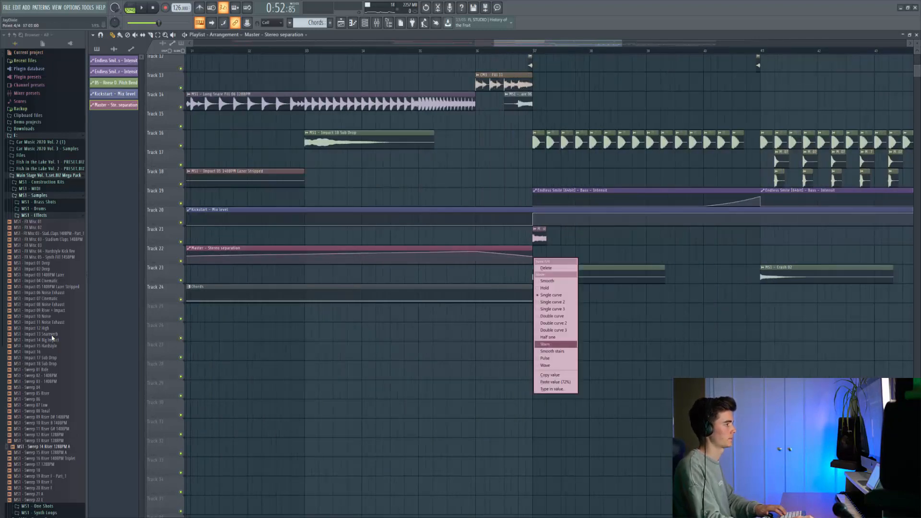
{"action": "left_click", "coordinate": [552, 388]}
{"action": "type", "text": "50"}
{"action": "key", "text": "Return"}
{"action": "key", "text": "Page_Down"}
{"action": "key", "text": "Page_Down"}
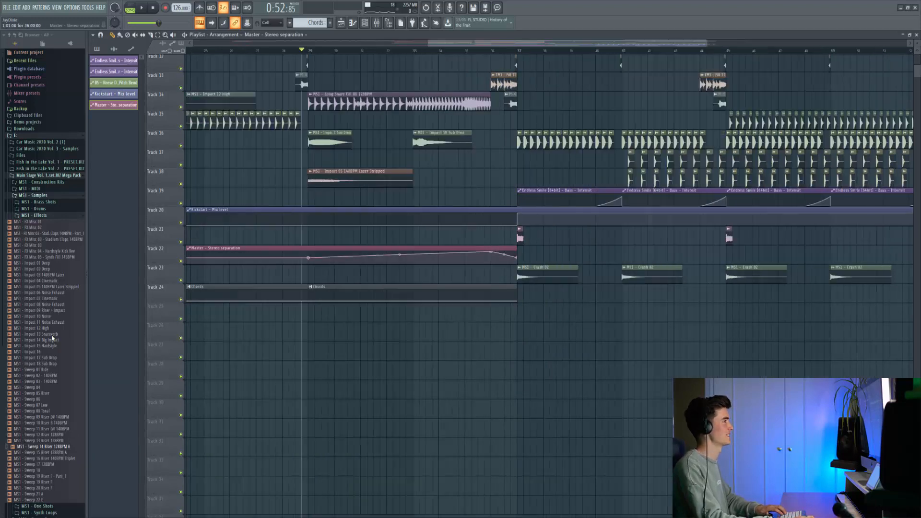
Step: Create an automation clip for the Master track's volume
{"action": "key", "text": "F9"}
{"action": "right_click", "coordinate": [246, 408]}
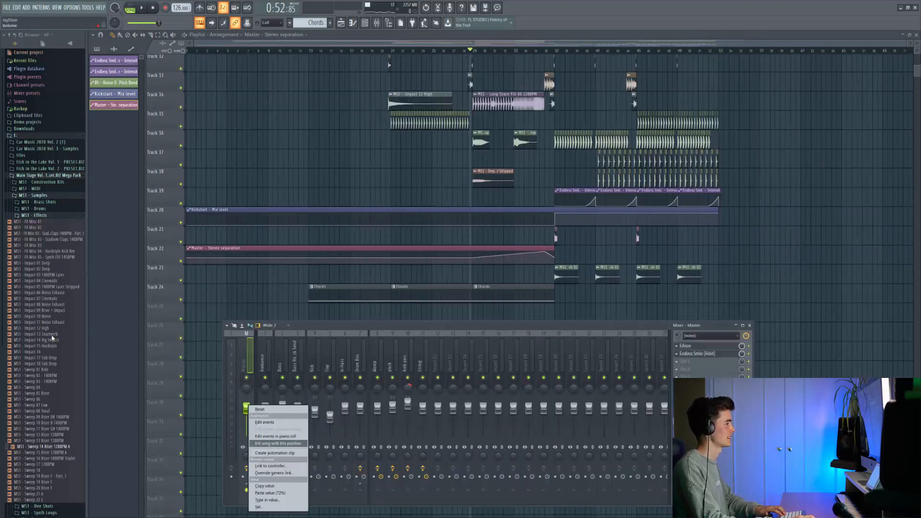
{"action": "left_click", "coordinate": [274, 453]}
{"action": "key", "text": "F9"}
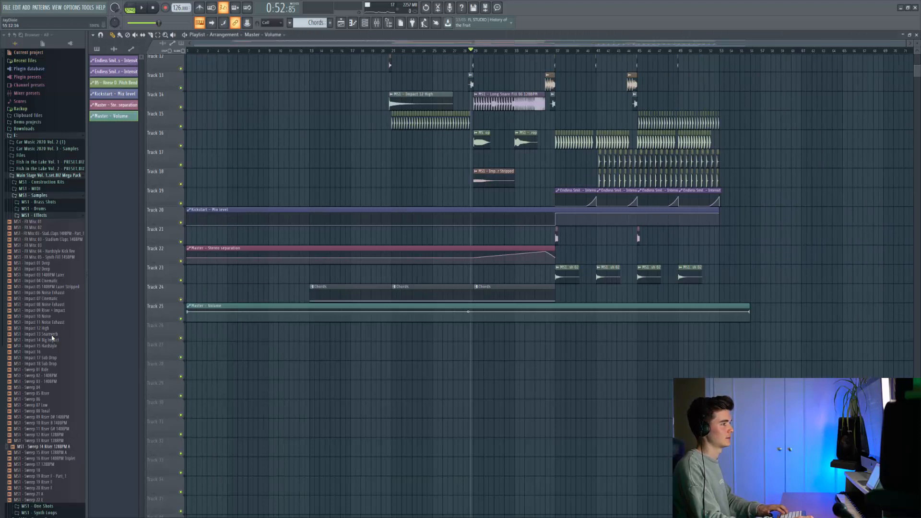
Step: Shorten the Master volume clip on Track 25 to bar 41 and place control points at bars 29 and 37
{"action": "left_click_drag", "start_coordinate": [749, 311], "coordinate": [596, 306]}
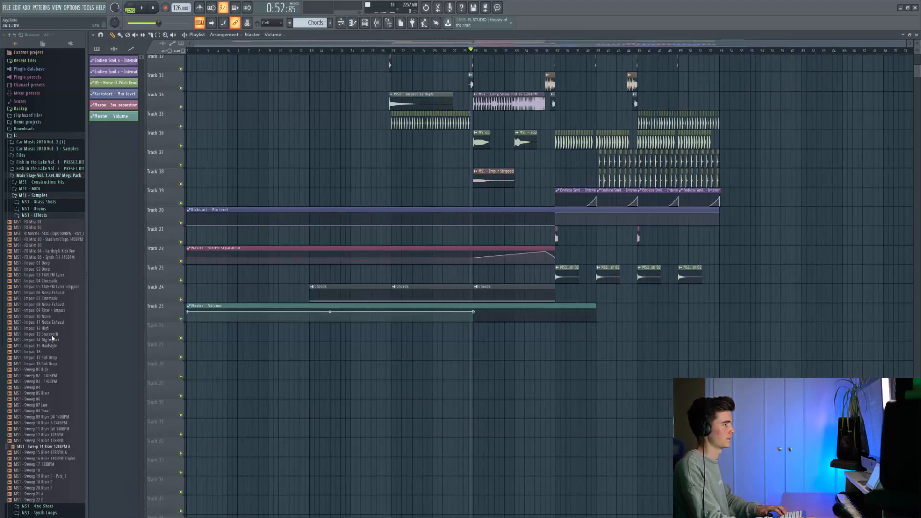
{"action": "scroll", "coordinate": [550, 315], "scroll_direction": "up", "scroll_amount": 4}
{"action": "right_click", "coordinate": [572, 315]}
{"action": "scroll", "coordinate": [279, 312], "scroll_direction": "up", "scroll_amount": 8}
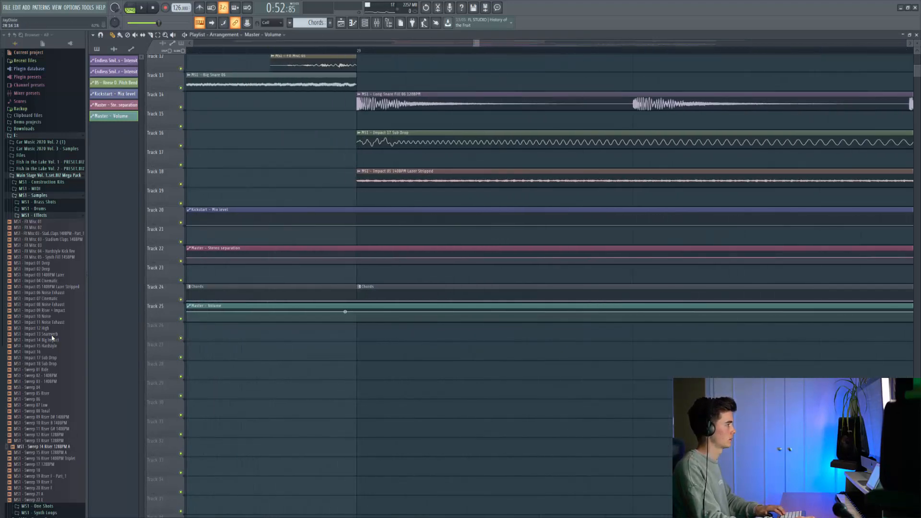
Step: Open the value entry of the Master volume control point at bar 29 and accept 0.735294103622436
{"action": "right_click", "coordinate": [345, 311]}
{"action": "left_click", "coordinate": [374, 438]}
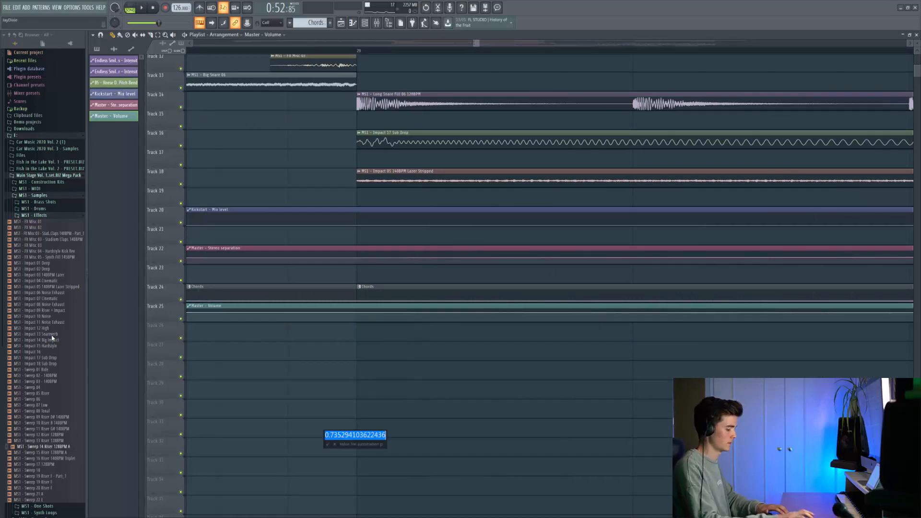
{"action": "key", "text": "Return"}
Step: Enlarge Track 25 and move the Master volume automation's end point back to bar 36, slightly lower to make a small dip
{"action": "scroll", "coordinate": [445, 331], "scroll_direction": "down", "scroll_amount": 12}
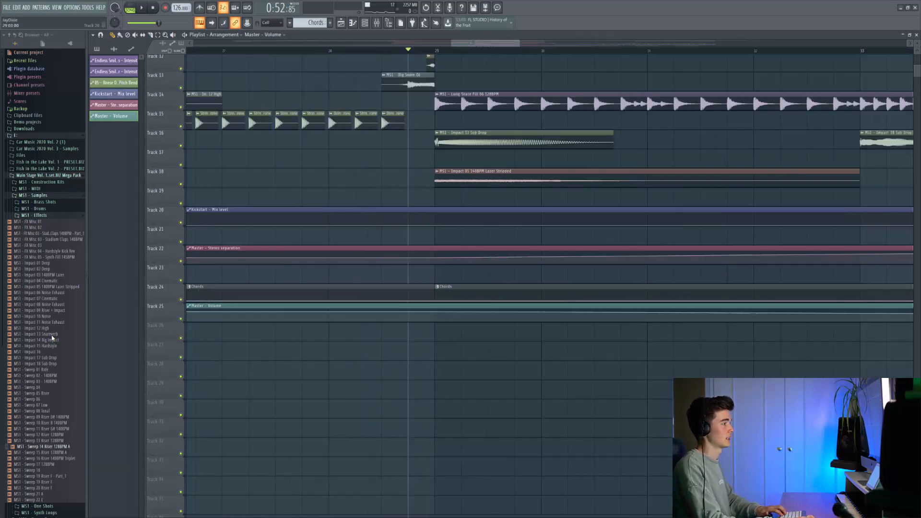
{"action": "scroll", "coordinate": [540, 315], "scroll_direction": "up", "scroll_amount": 4}
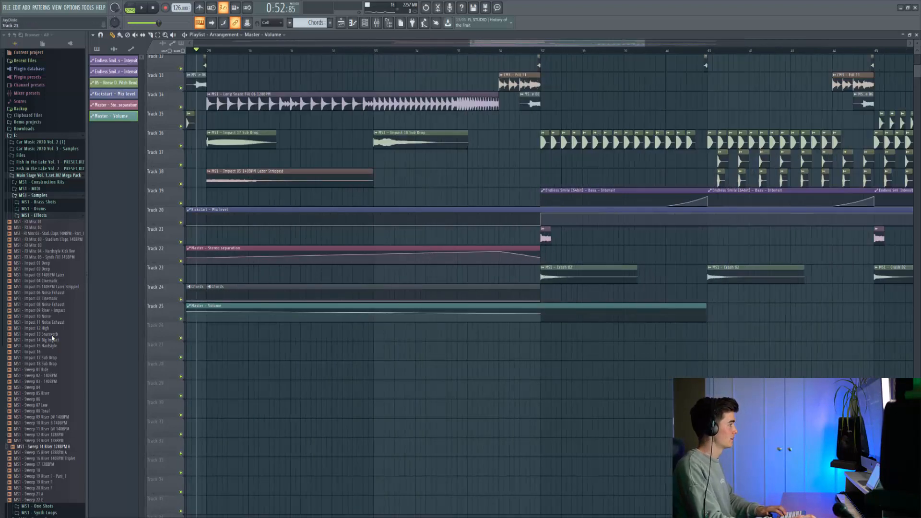
{"action": "left_click_drag", "start_coordinate": [165, 321], "coordinate": [165, 498]}
{"action": "scroll", "coordinate": [515, 384], "scroll_direction": "up", "scroll_amount": 4}
{"action": "mouse_move", "coordinate": [591, 377]}
{"action": "left_mouse_down"}
{"action": "mouse_move", "coordinate": [591, 350]}
{"action": "mouse_move", "coordinate": [468, 349]}
{"action": "left_mouse_up"}
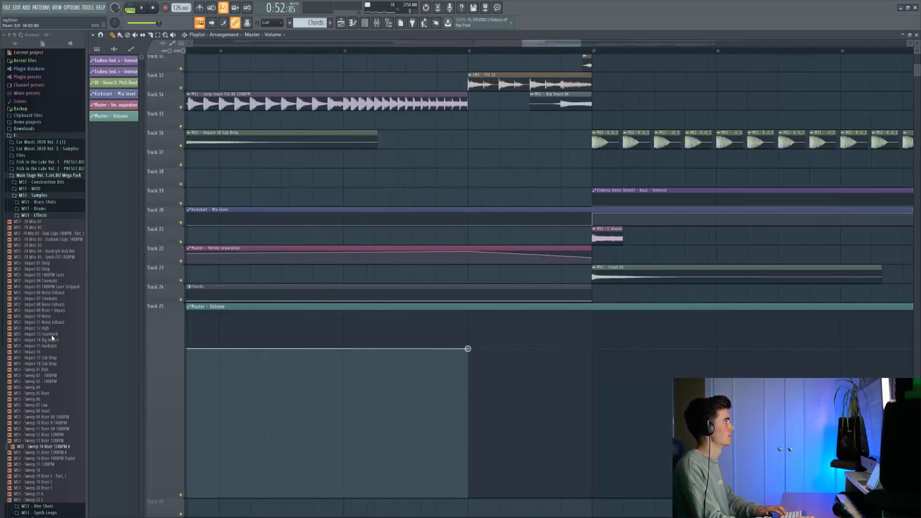
Step: Add an end point at bar 37 to the Master volume automation and enter its value to restore the starting level
{"action": "left_click", "coordinate": [589, 335]}
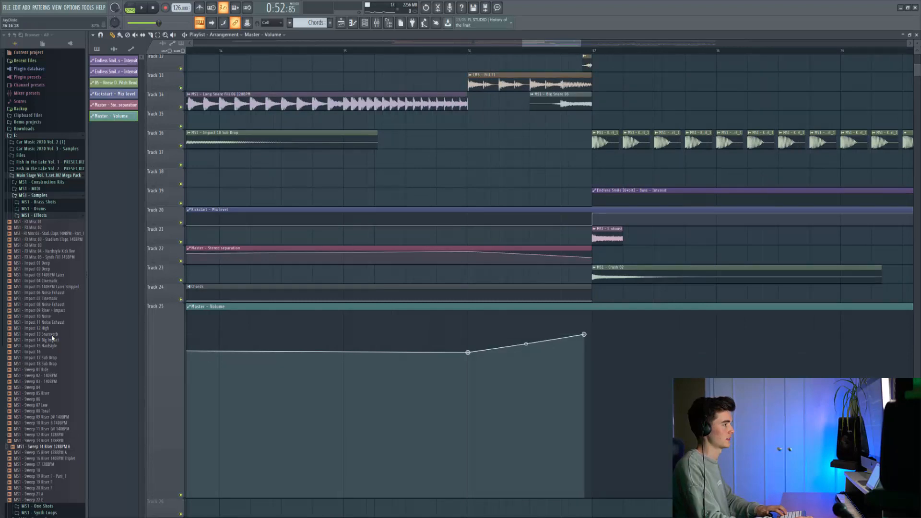
{"action": "left_click_drag", "start_coordinate": [589, 334], "coordinate": [592, 335]}
{"action": "right_click", "coordinate": [592, 335]}
{"action": "left_click", "coordinate": [611, 467]}
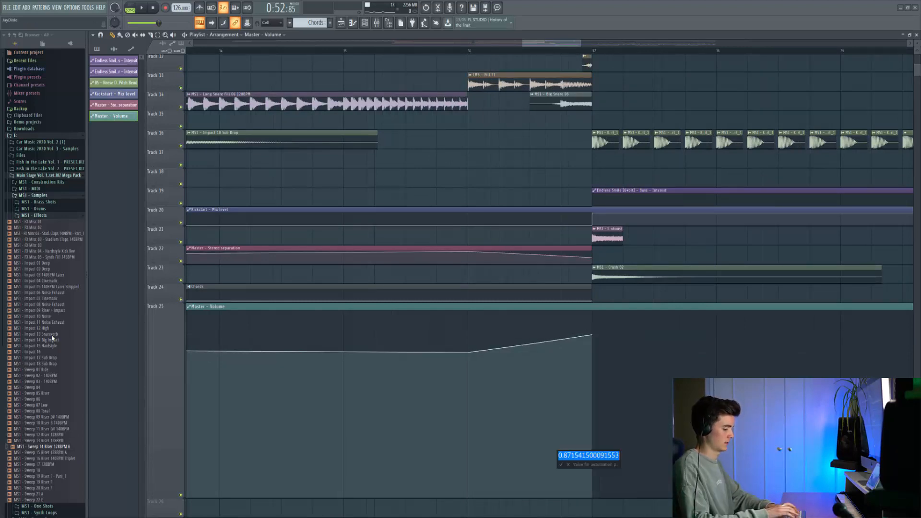
{"action": "key", "text": "Return"}
{"action": "scroll", "coordinate": [565, 389], "scroll_direction": "down", "scroll_amount": 8}
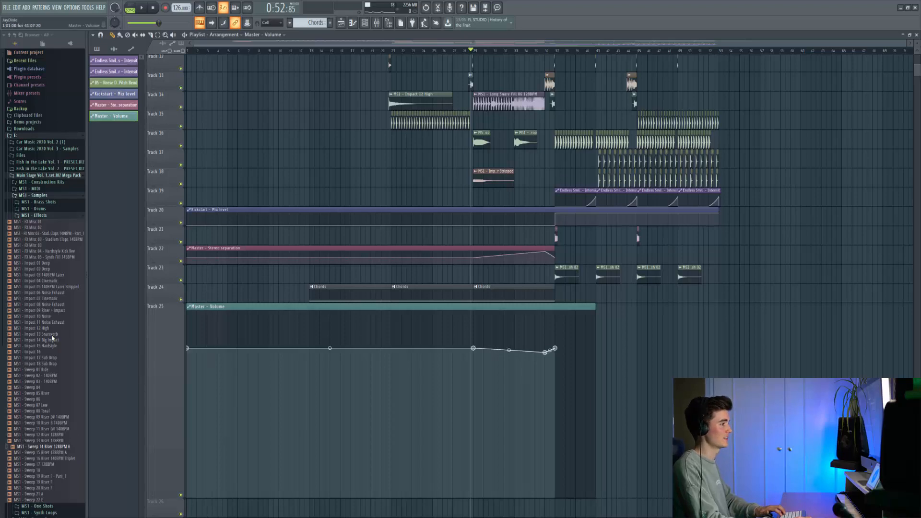
Step: Extend the Master volume clip on Track 25 to bar 53, where the arrangement's drum clips end
{"action": "left_click_drag", "start_coordinate": [594, 307], "coordinate": [708, 307]}
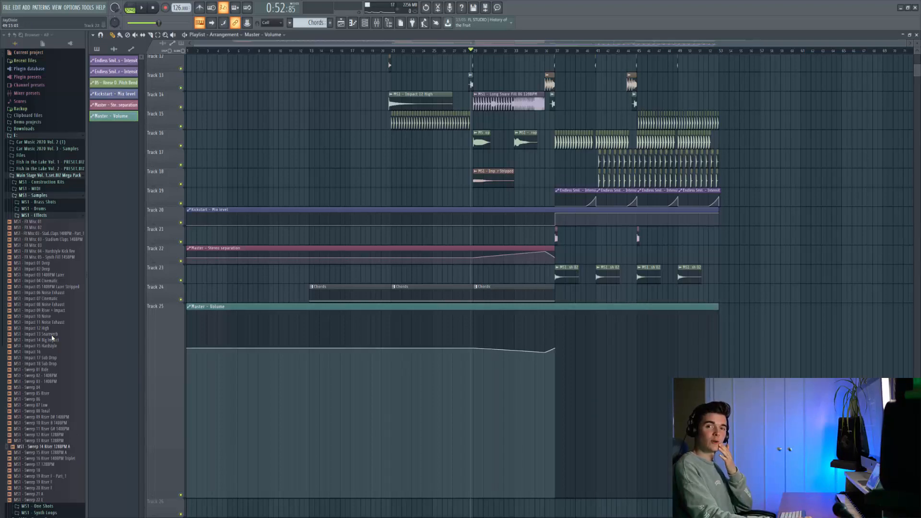
{"action": "scroll", "coordinate": [479, 287], "scroll_direction": "up", "scroll_amount": 10}
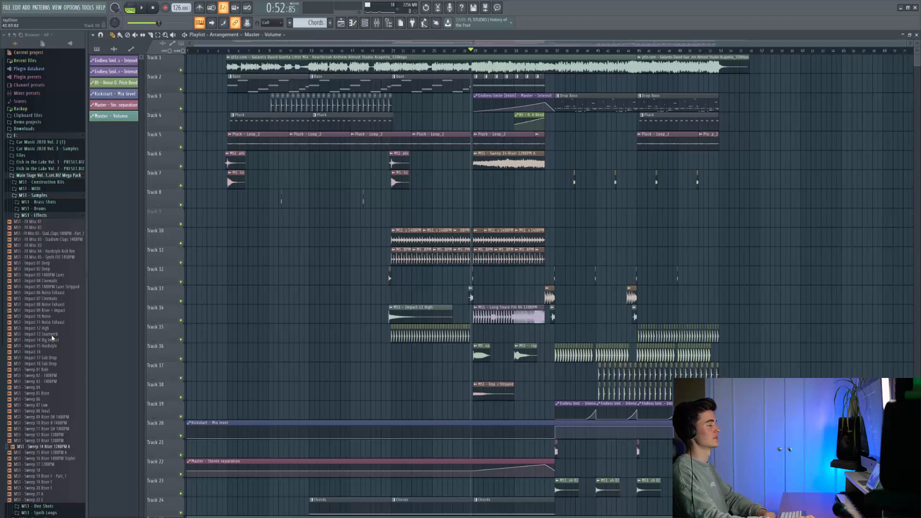
{"action": "key", "text": "space"}
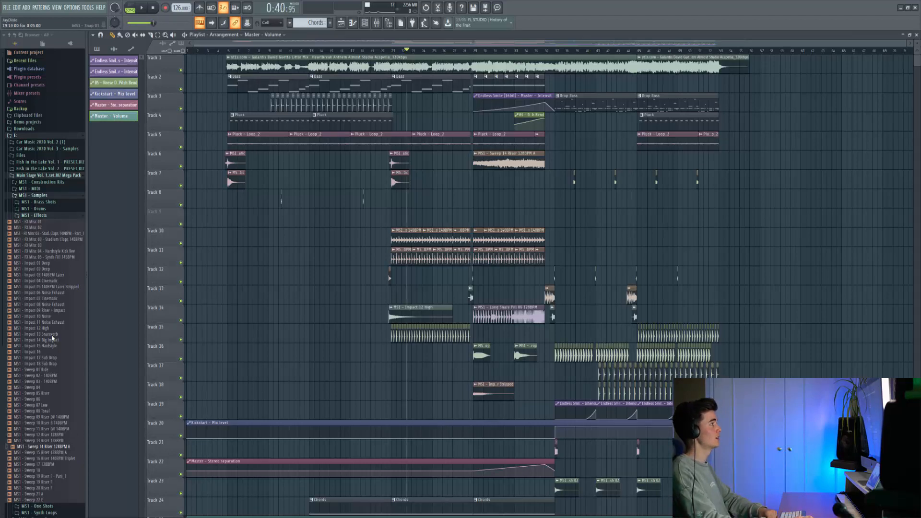
Step: Check the total working time in the project info and close the settings
{"action": "left_click", "coordinate": [72, 8]}
{"action": "left_click", "coordinate": [99, 73]}
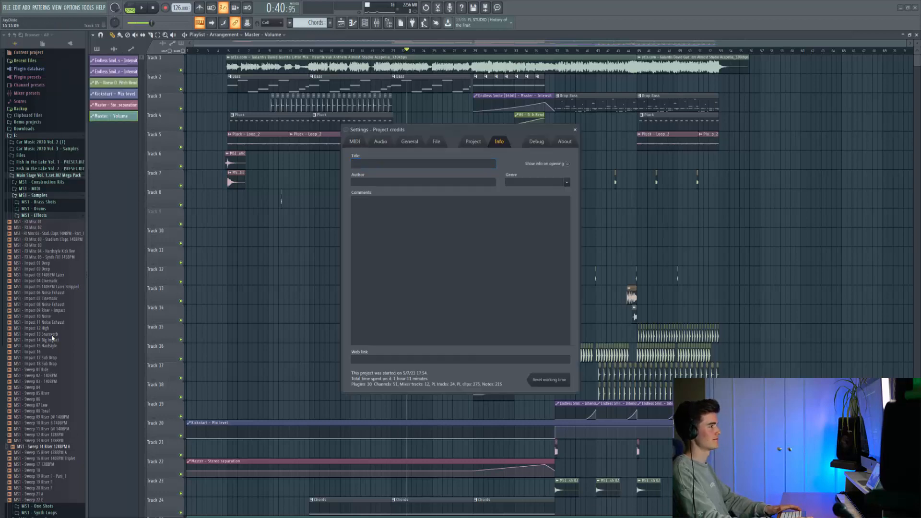
{"action": "left_click", "coordinate": [576, 129]}
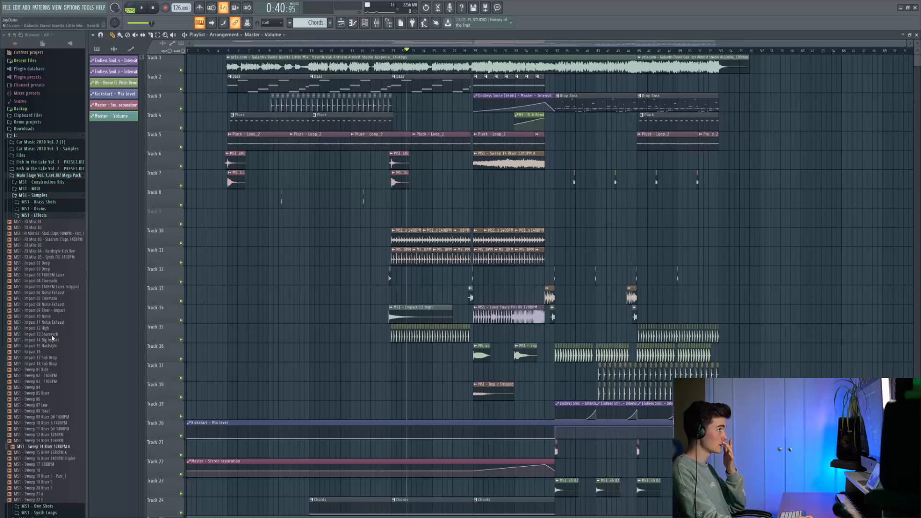
Step: Shrink Track 25 back to the same height as the other playlist tracks
{"action": "scroll", "coordinate": [284, 259], "scroll_direction": "down", "scroll_amount": 6}
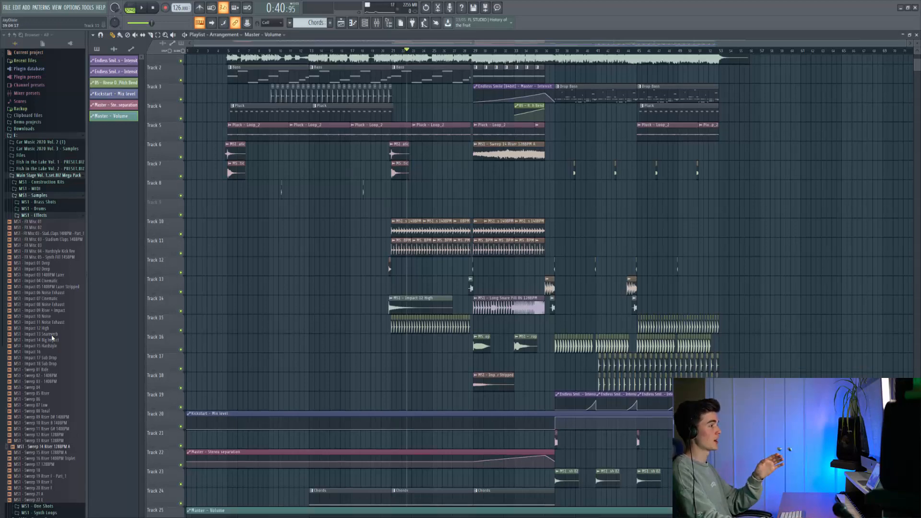
{"action": "scroll", "coordinate": [283, 259], "scroll_direction": "up", "scroll_amount": 6}
{"action": "scroll", "coordinate": [284, 259], "scroll_direction": "down", "scroll_amount": 8}
{"action": "scroll", "coordinate": [284, 259], "scroll_direction": "down", "scroll_amount": 10}
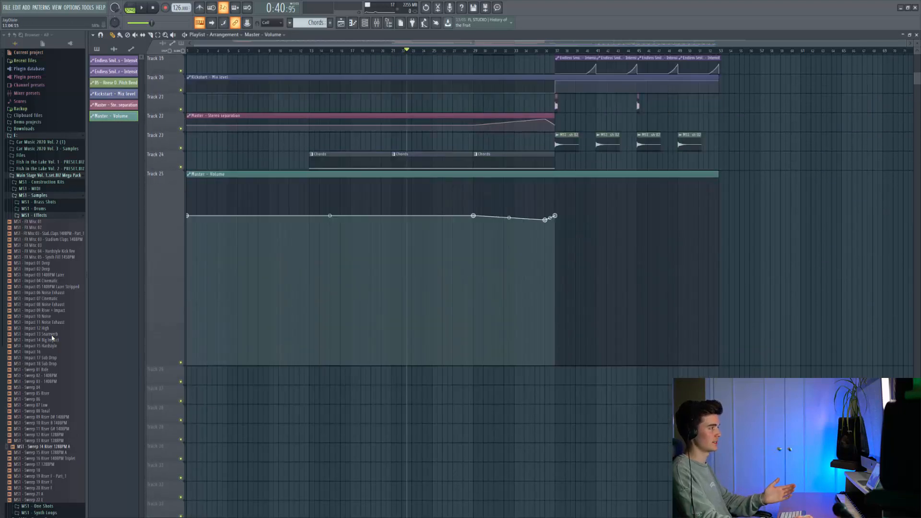
{"action": "left_click_drag", "start_coordinate": [153, 137], "coordinate": [153, 149]}
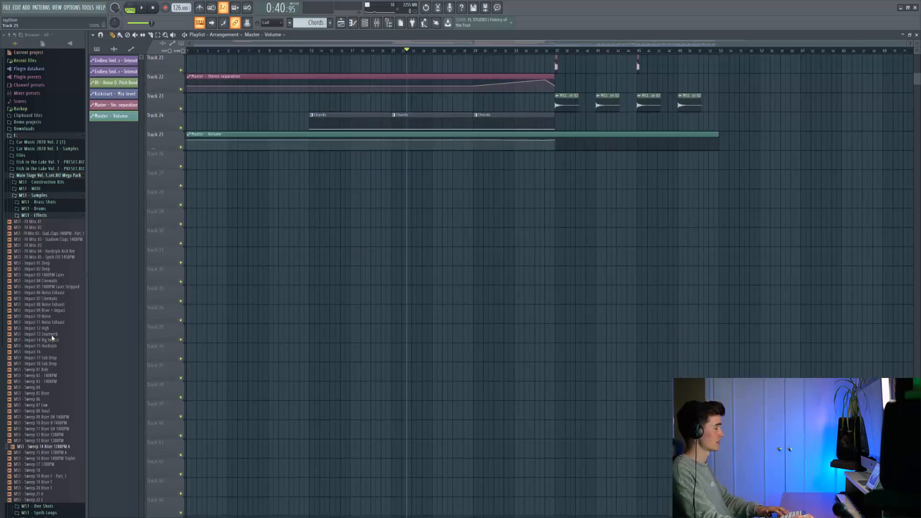
{"action": "scroll", "coordinate": [284, 259], "scroll_direction": "up", "scroll_amount": 15}
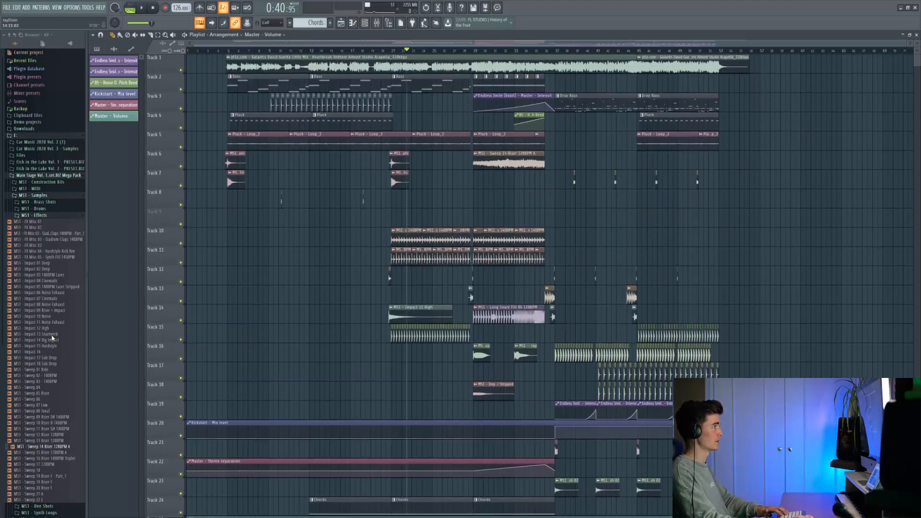
Step: Select the arrangement from just before bar 5 to its end and play it back from there
{"action": "left_click", "coordinate": [228, 51]}
{"action": "scroll", "coordinate": [220, 51], "scroll_direction": "up", "scroll_amount": 12}
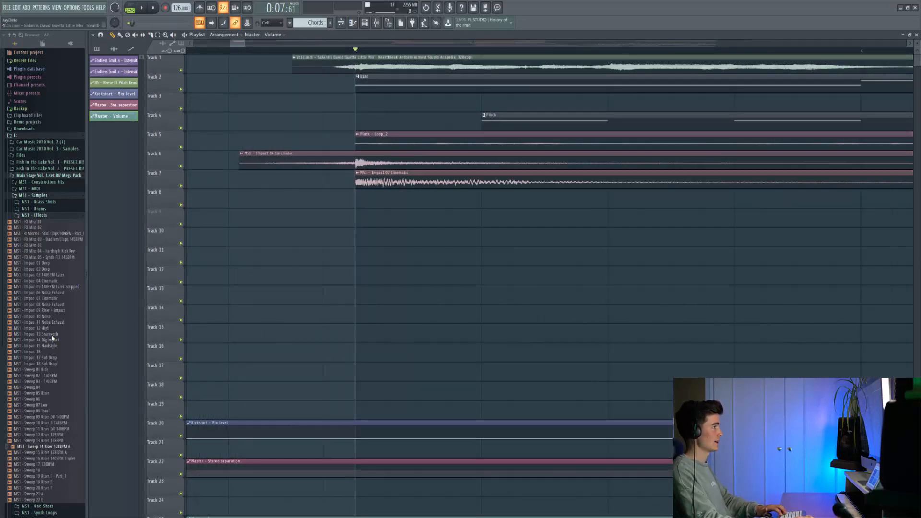
{"action": "scroll", "coordinate": [282, 50], "scroll_direction": "down", "scroll_amount": 5}
{"action": "scroll", "coordinate": [282, 50], "scroll_direction": "down", "scroll_amount": 8}
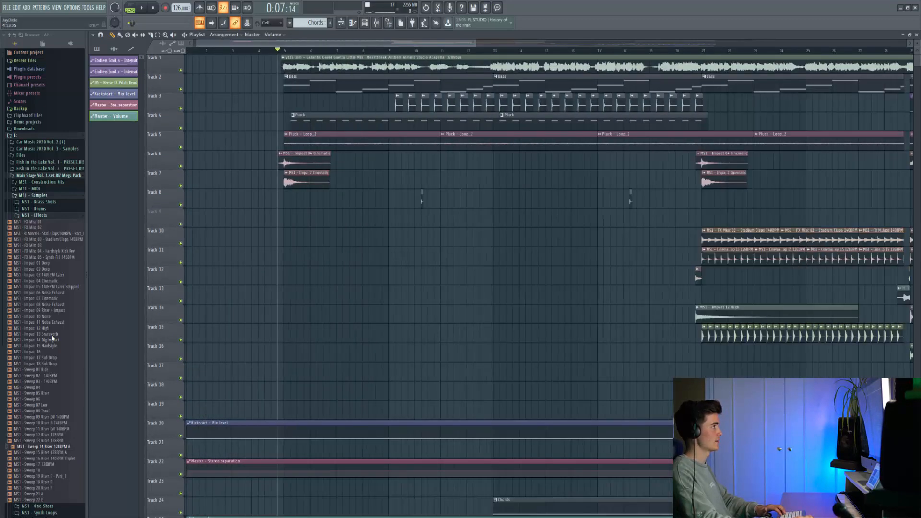
{"action": "key", "text": "ctrl+a"}
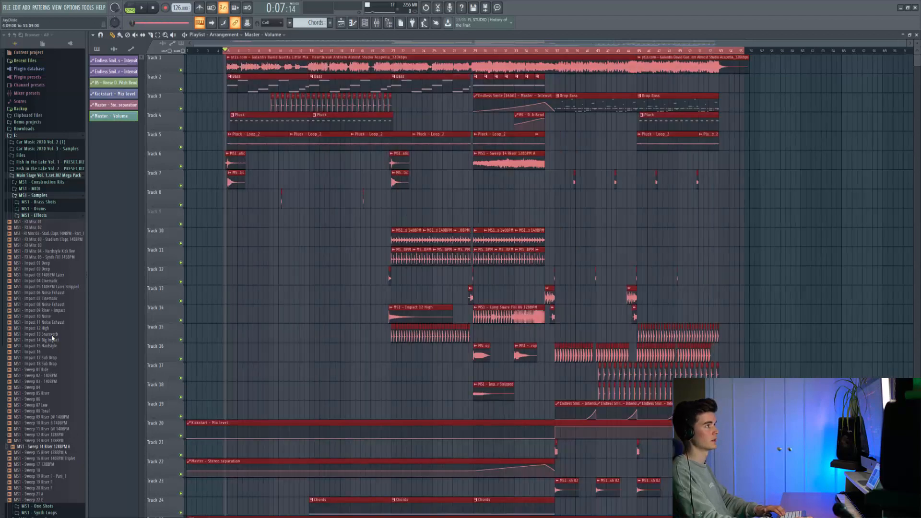
{"action": "key", "text": "space"}
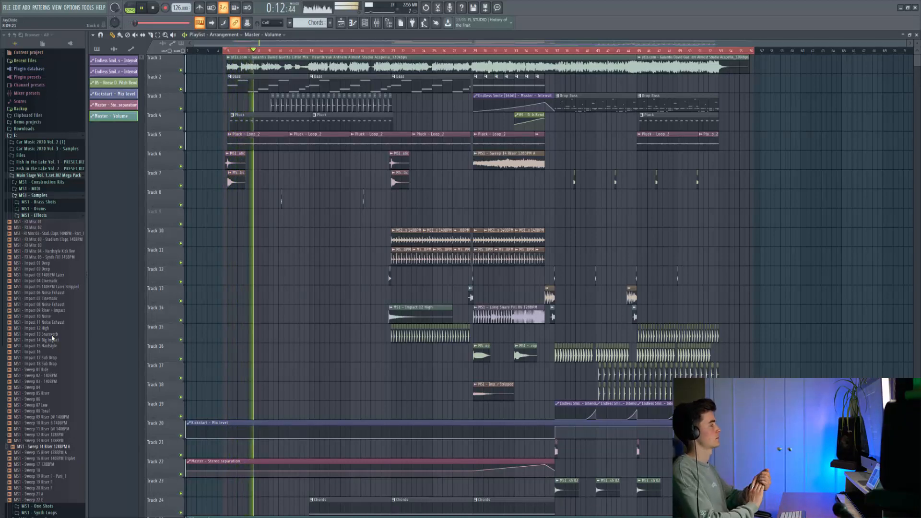
{"action": "scroll", "coordinate": [387, 139], "scroll_direction": "down", "scroll_amount": 3}
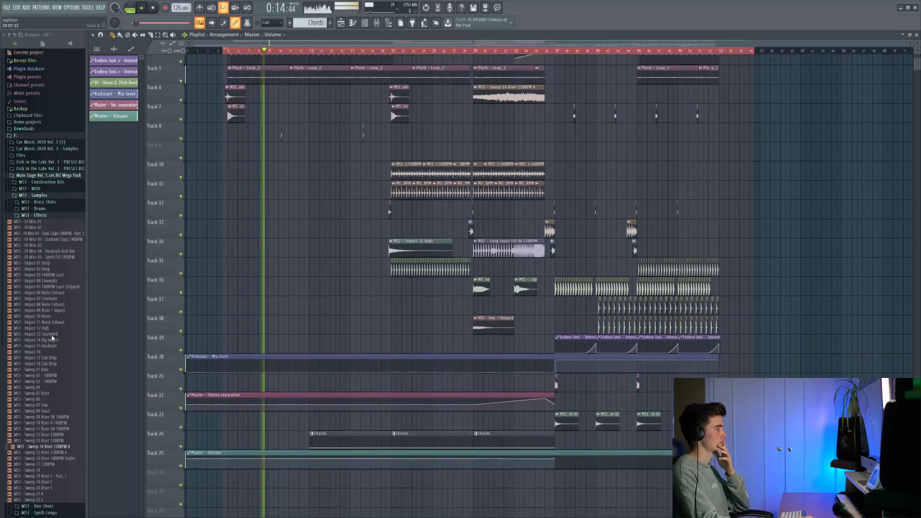
{"action": "scroll", "coordinate": [387, 139], "scroll_direction": "up", "scroll_amount": 3}
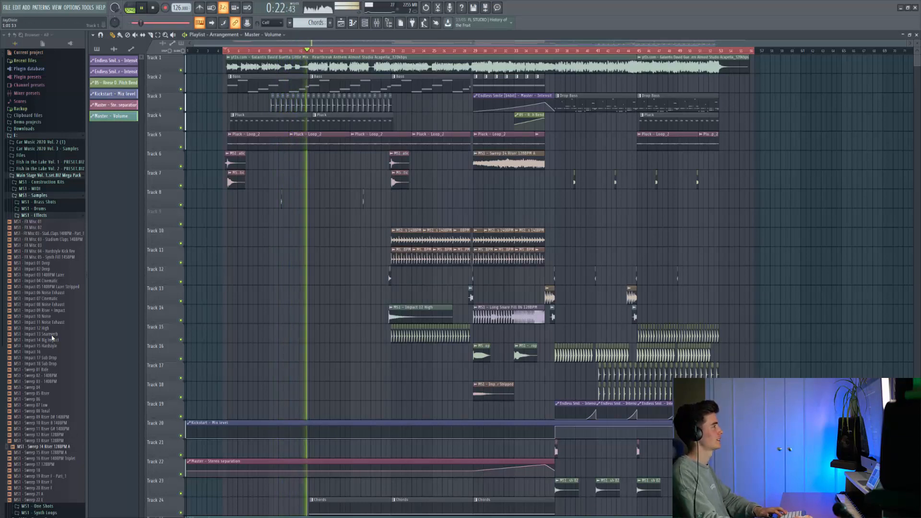
{"action": "key", "text": "e"}
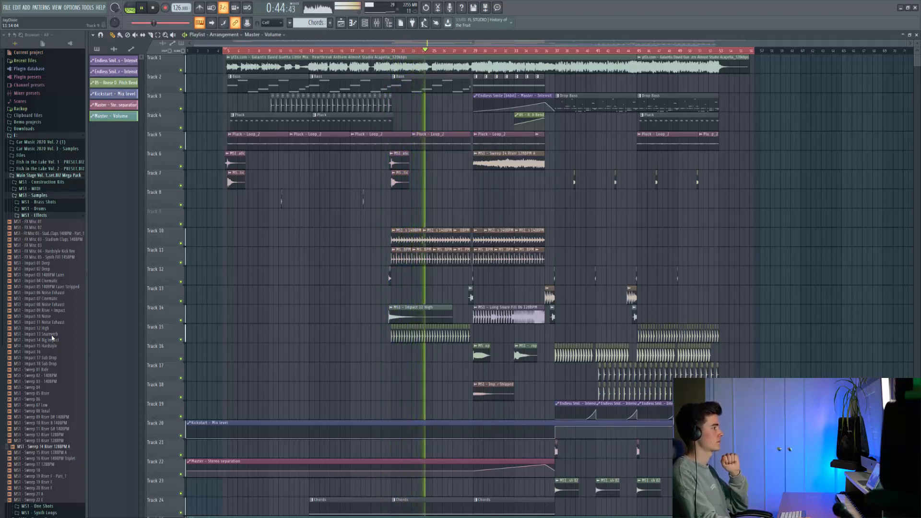
Step: Shorten the last Chords clip on Track 24 to end at bar 36
{"action": "scroll", "coordinate": [354, 205], "scroll_direction": "down", "scroll_amount": 4}
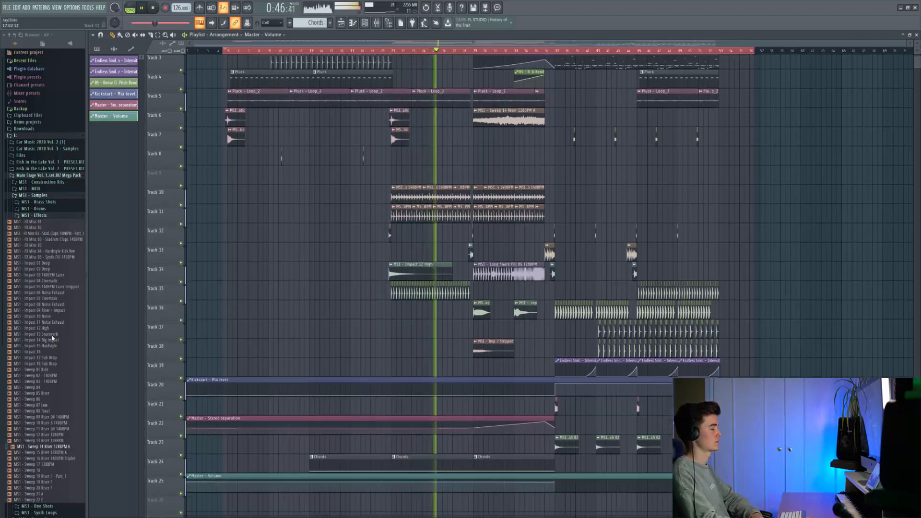
{"action": "scroll", "coordinate": [354, 211], "scroll_direction": "down", "scroll_amount": 2}
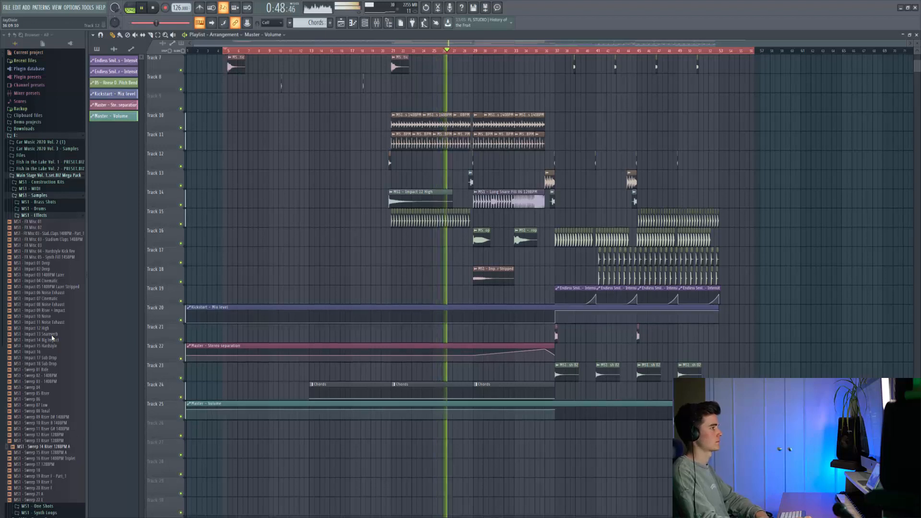
{"action": "scroll", "coordinate": [555, 216], "scroll_direction": "up", "scroll_amount": 2}
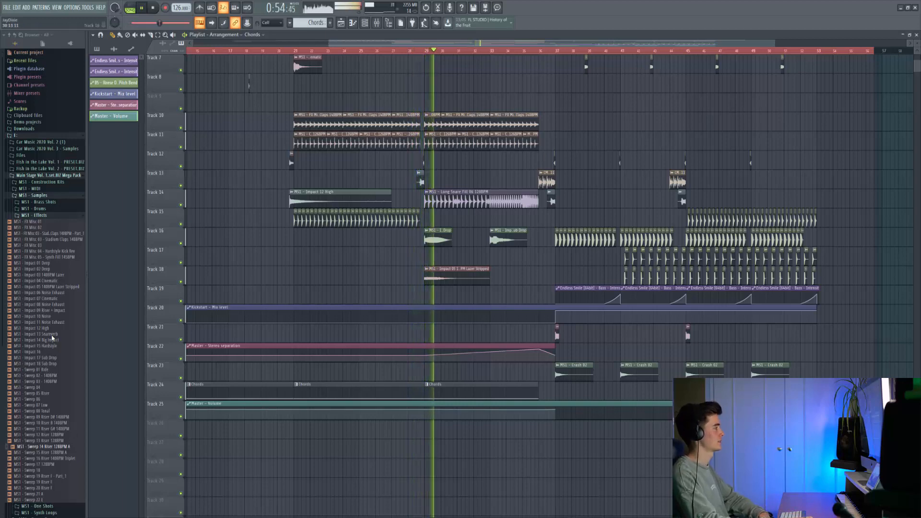
Step: Listen through the build-up and drop, and examine the CLA-3A compressor on the Drum Bus mixer track
{"action": "mouse_move", "coordinate": [532, 239]}
{"action": "left_mouse_down"}
{"action": "mouse_move", "coordinate": [456, 254]}
{"action": "mouse_move", "coordinate": [456, 283]}
{"action": "left_mouse_up"}
{"action": "scroll", "coordinate": [457, 284], "scroll_direction": "up", "scroll_amount": 4}
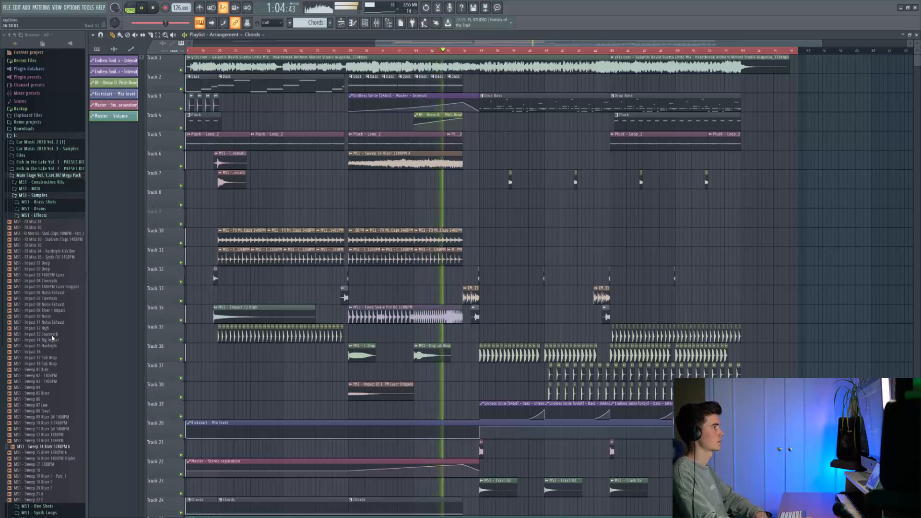
{"action": "scroll", "coordinate": [456, 284], "scroll_direction": "down", "scroll_amount": 2}
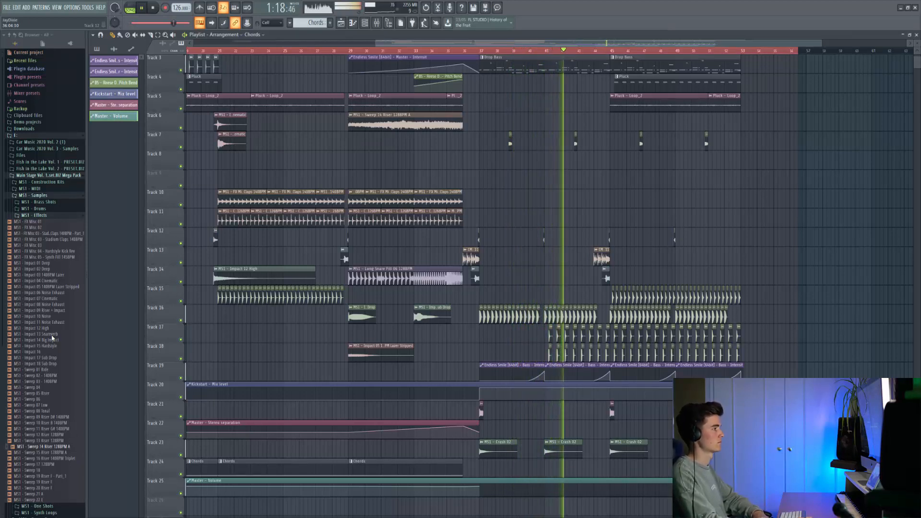
{"action": "key", "text": "F9"}
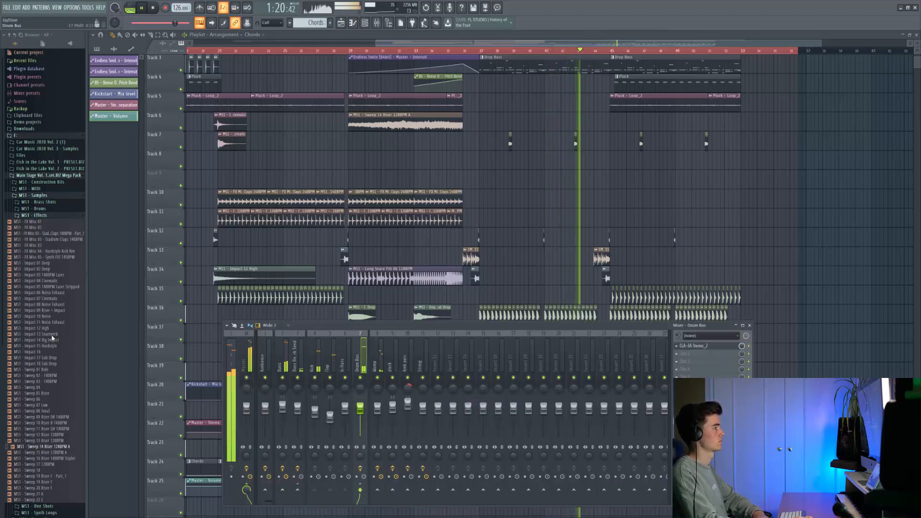
{"action": "left_click", "coordinate": [693, 346]}
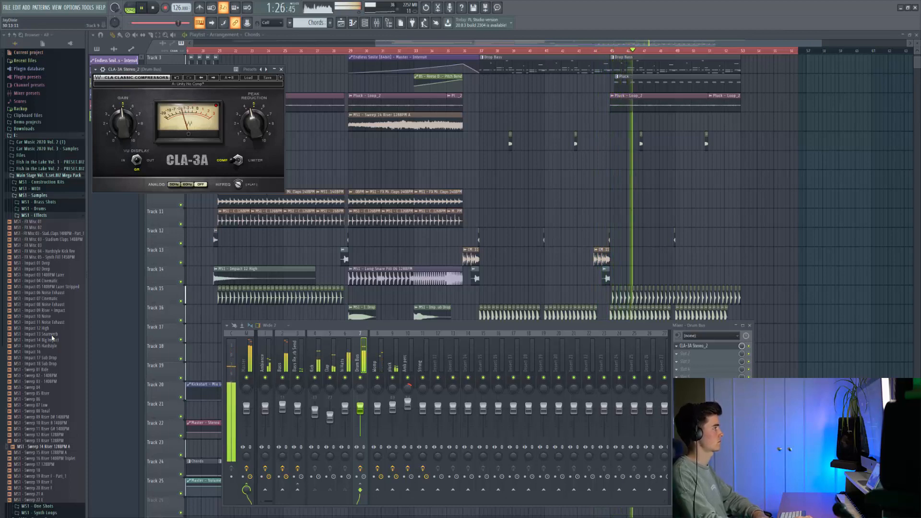
{"action": "key", "text": "F12"}
{"action": "scroll", "coordinate": [479, 288], "scroll_direction": "down", "scroll_amount": 8}
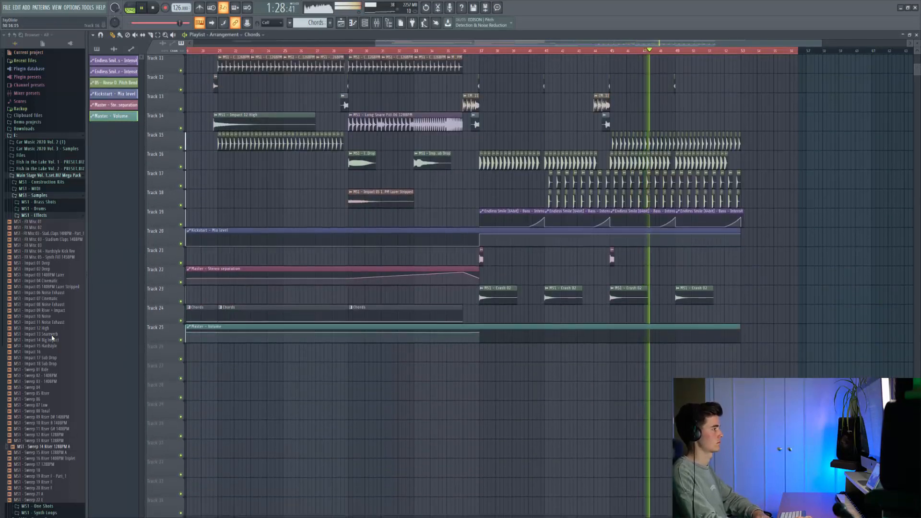
Step: Add a Chords pattern clip on Track 24 from bar 45 to bar 53 and listen through to the end
{"action": "left_click", "coordinate": [97, 49]}
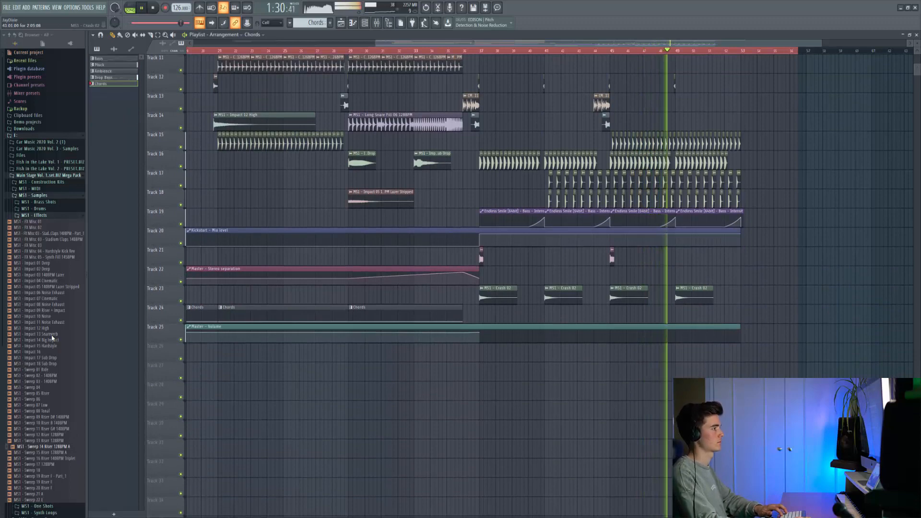
{"action": "left_click", "coordinate": [612, 315]}
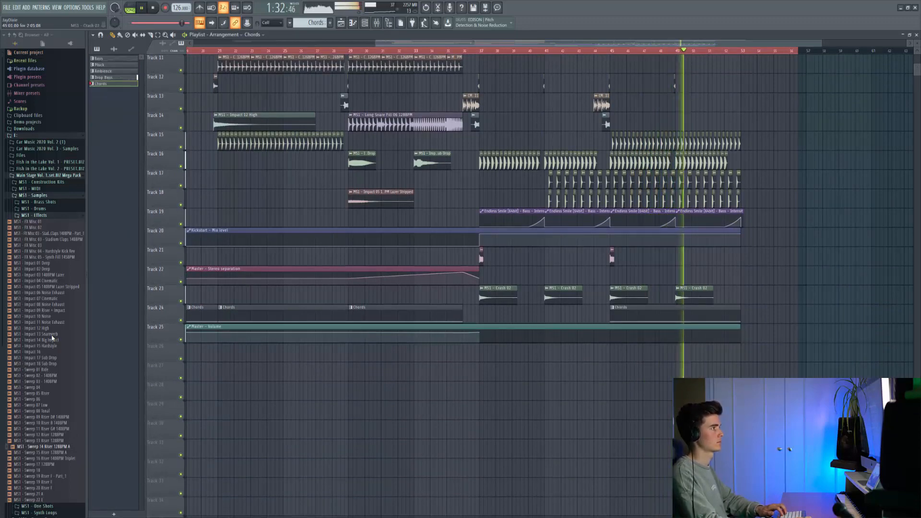
{"action": "scroll", "coordinate": [628, 297], "scroll_direction": "up", "scroll_amount": 3}
{"action": "scroll", "coordinate": [626, 331], "scroll_direction": "up", "scroll_amount": 4}
{"action": "scroll", "coordinate": [626, 331], "scroll_direction": "down", "scroll_amount": 2}
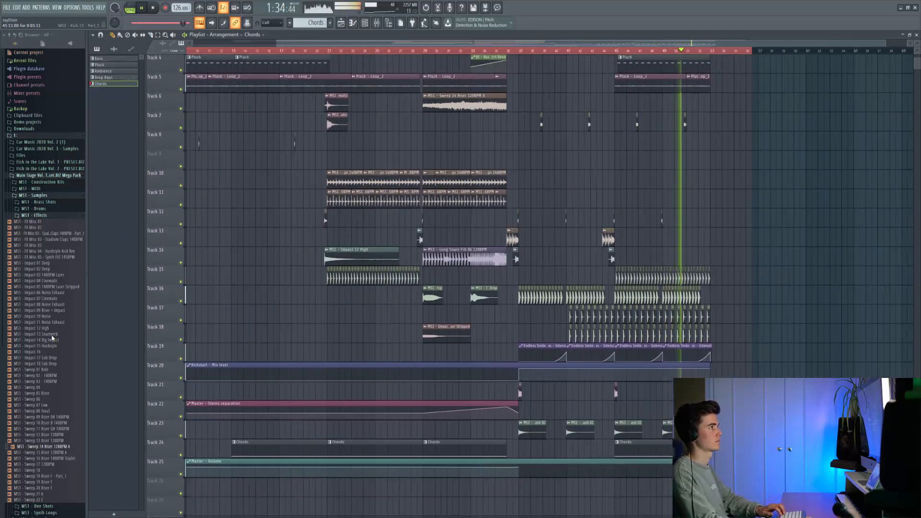
{"action": "scroll", "coordinate": [626, 331], "scroll_direction": "up", "scroll_amount": 3}
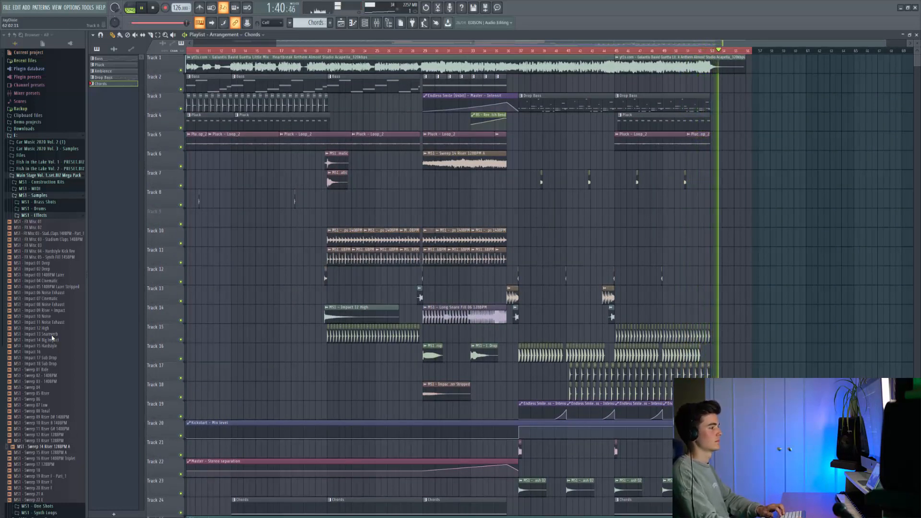
{"action": "scroll", "coordinate": [762, 144], "scroll_direction": "down", "scroll_amount": 2}
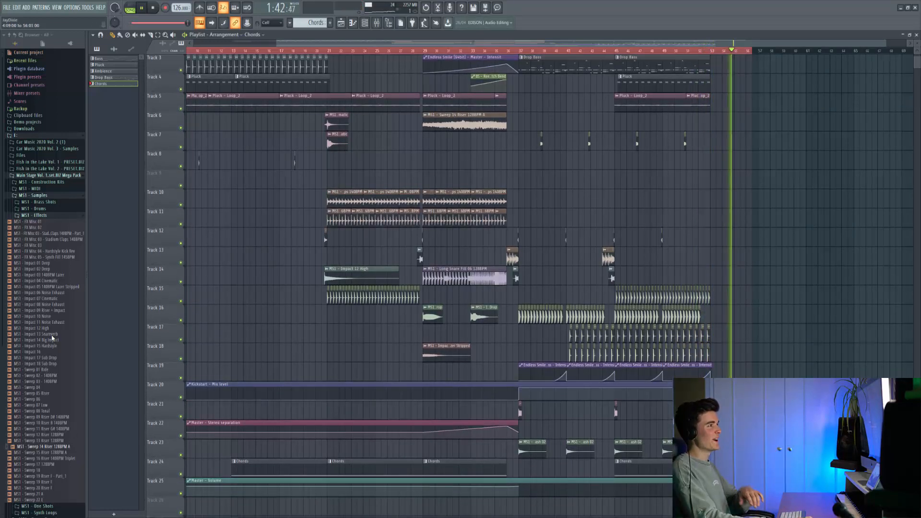
Step: Clear the playlist clip selection and pick the bar 36 point of the Master - Stereo separation automation on Track 22
{"action": "key", "text": "ctrl+a"}
{"action": "key", "text": "ctrl+d"}
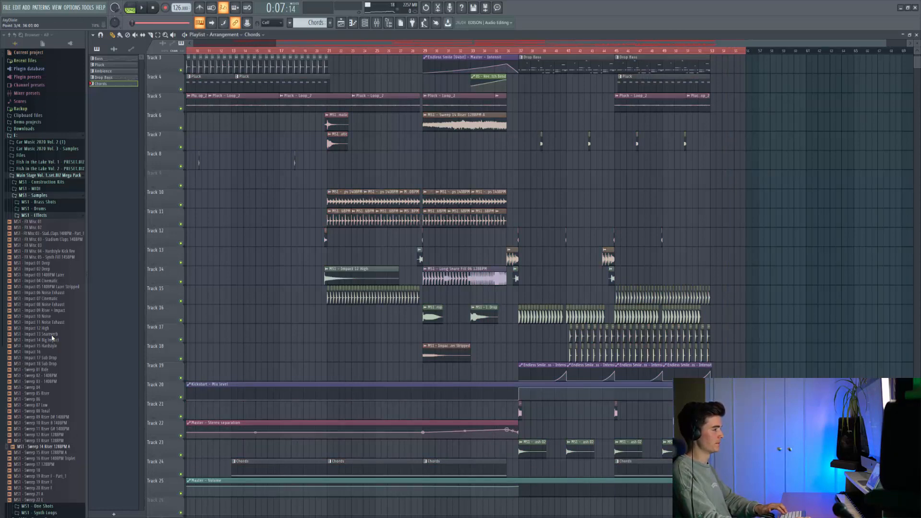
{"action": "left_click", "coordinate": [506, 428]}
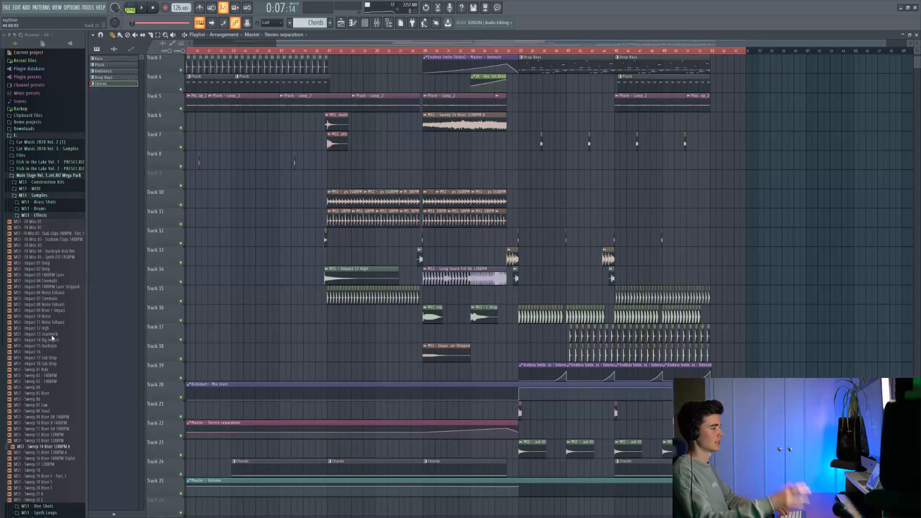